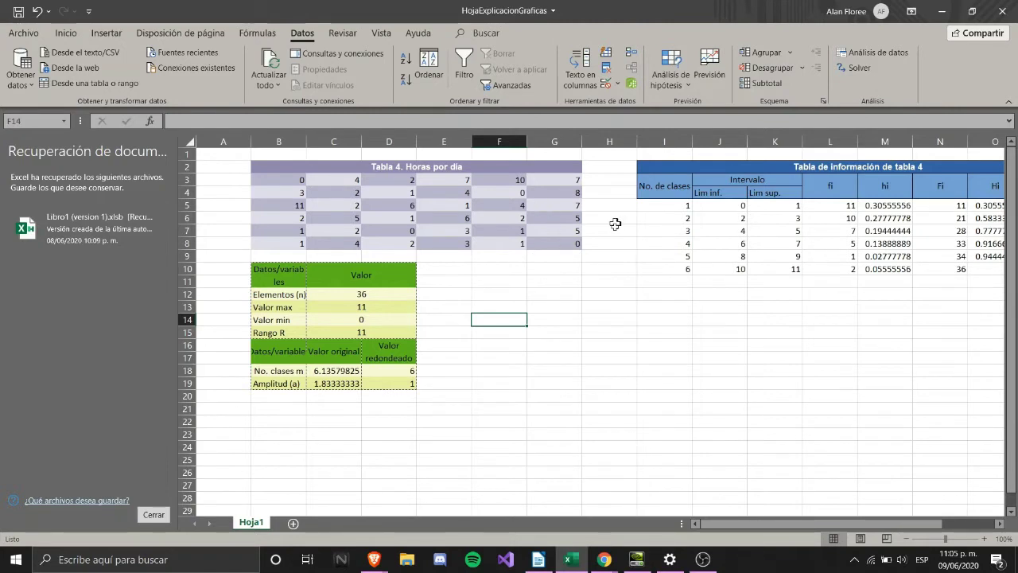
Examine the Horas por día data, the class interval and frequency table, and the summary table of variables.
left_click_drag(575, 248, 269, 173)
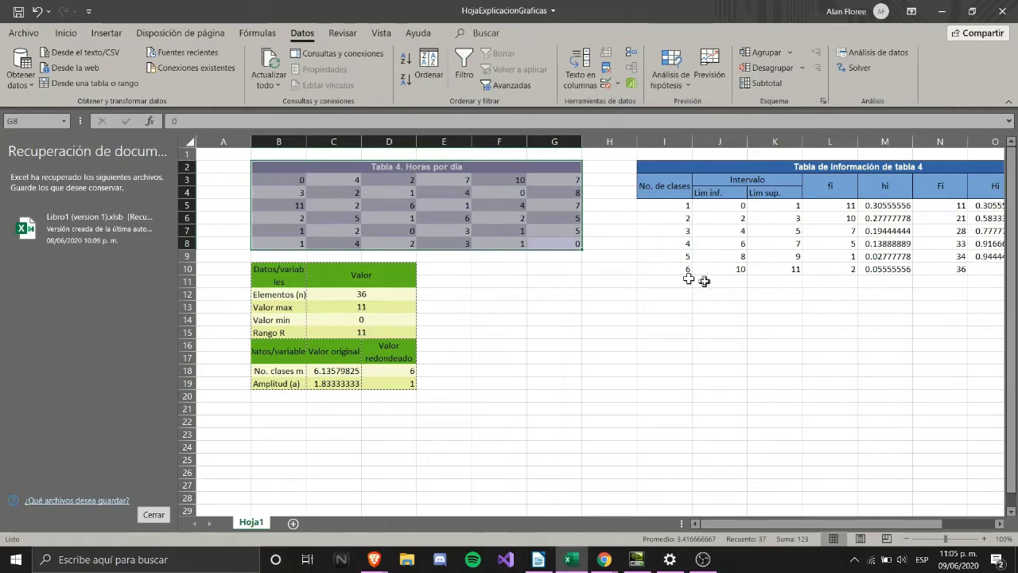
scroll(711, 302, "right", 2)
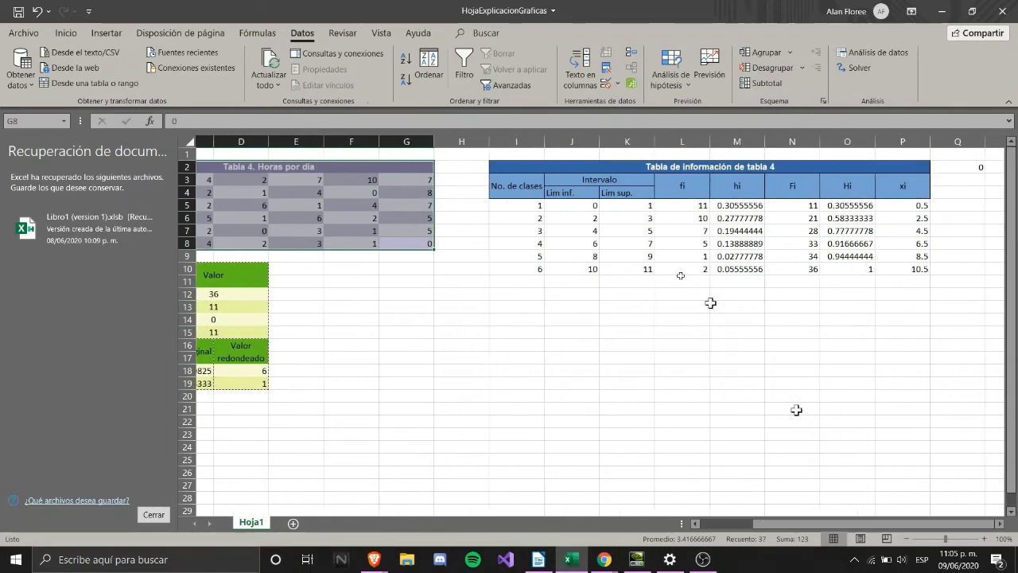
left_click_drag(495, 268, 870, 178)
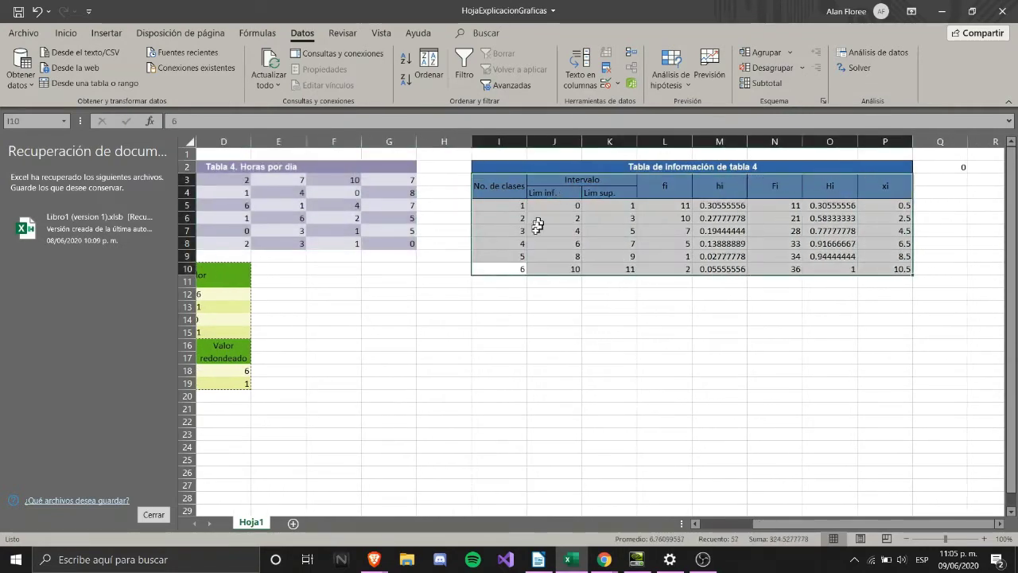
left_click_drag(509, 231, 519, 265)
left_click_drag(554, 320, 555, 307)
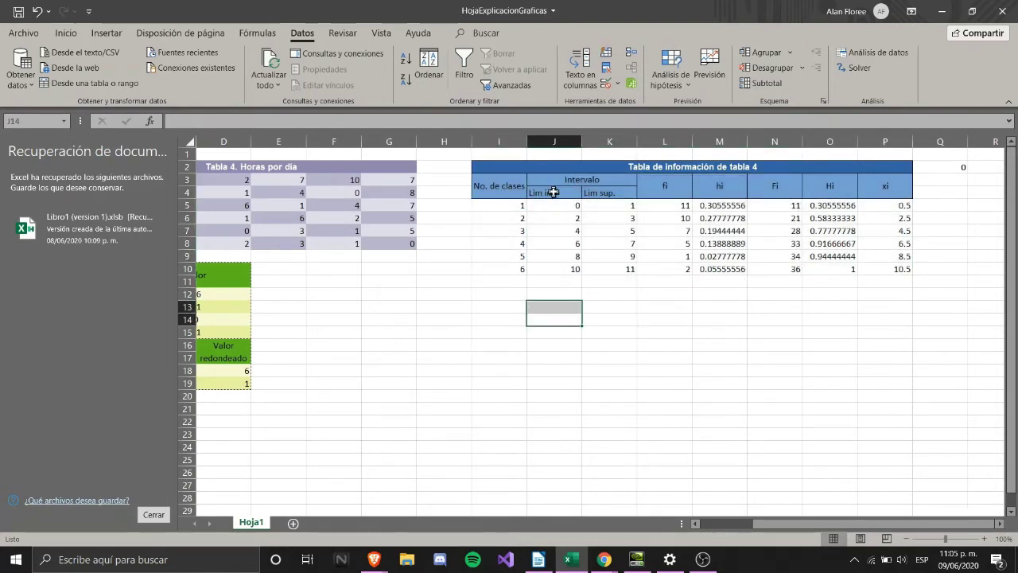
left_click_drag(554, 193, 603, 205)
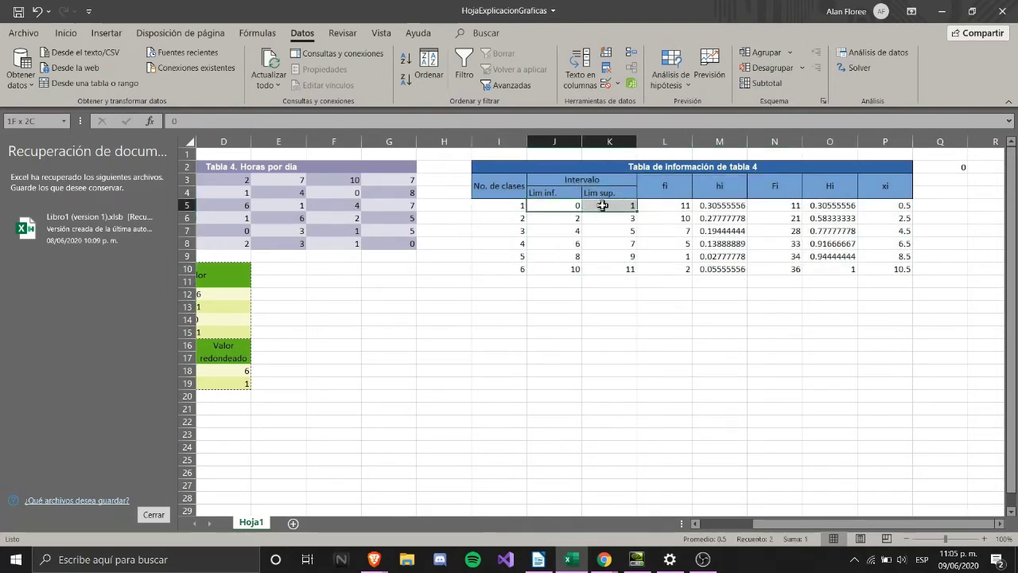
left_click_drag(665, 186, 860, 267)
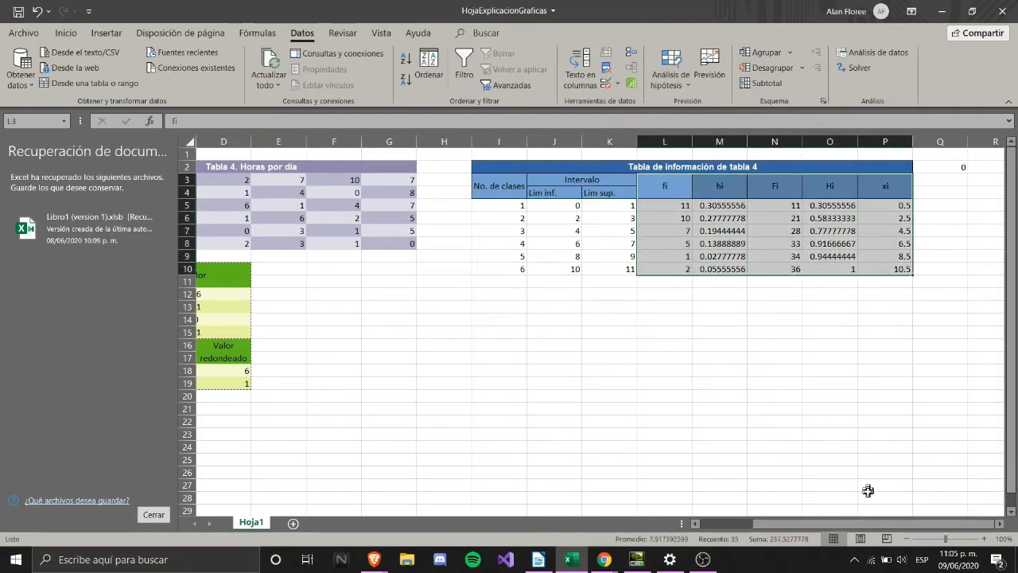
left_click_drag(867, 532, 807, 531)
left_click_drag(402, 382, 329, 280)
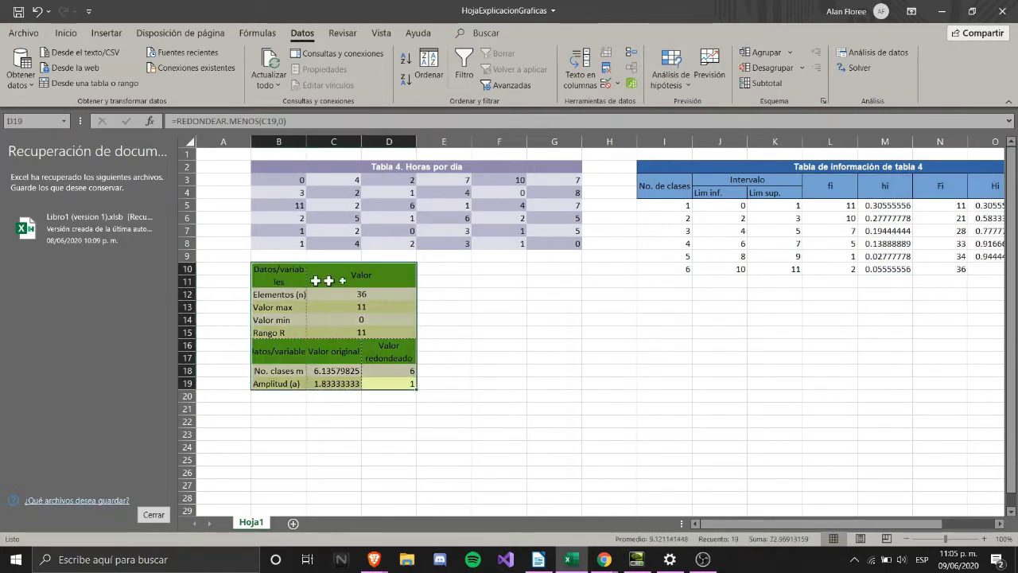
left_click(460, 344)
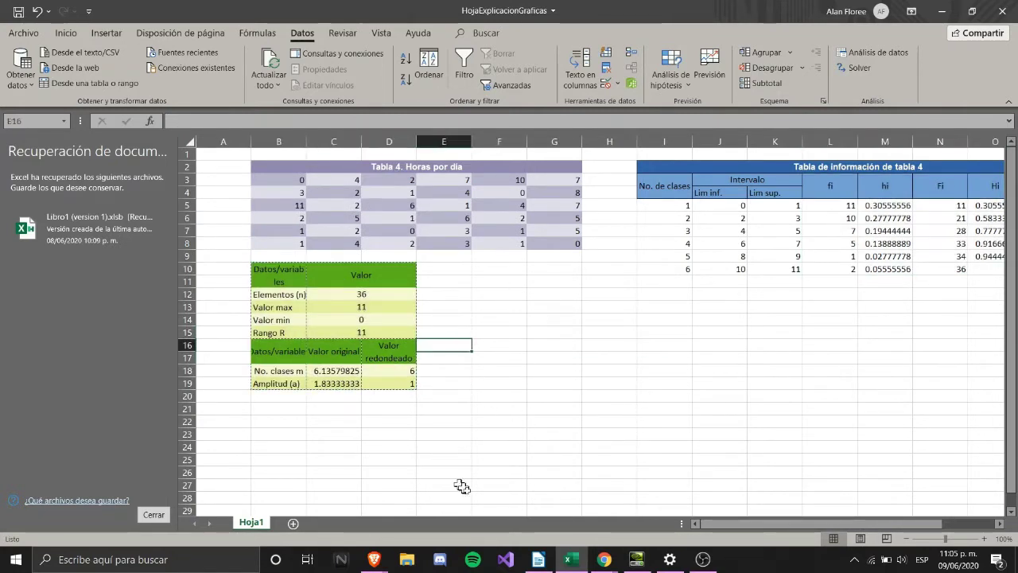
left_click(509, 307)
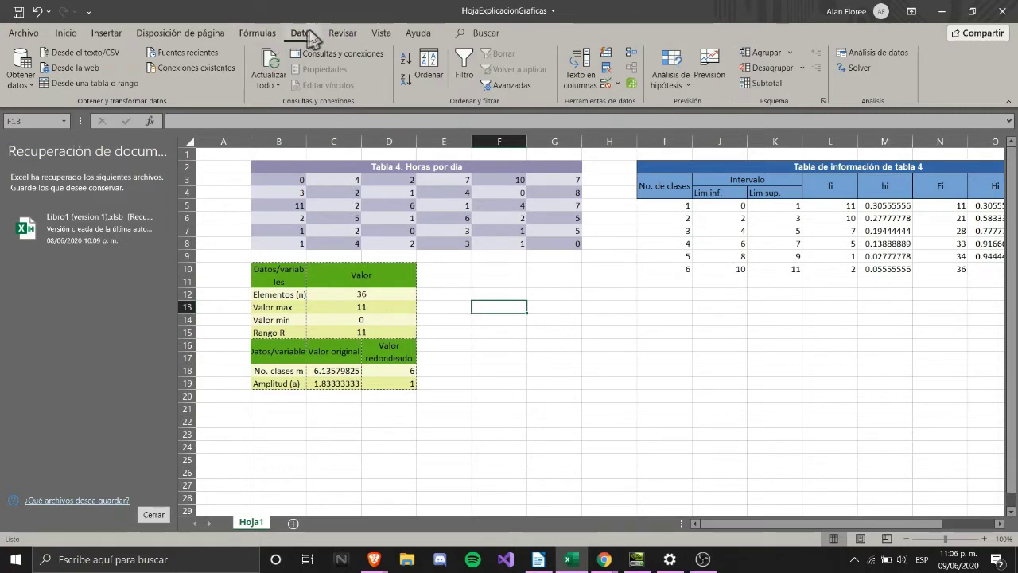
Check in the Excel add-ins that Herramientas para análisis is enabled for the Análisis de datos command.
left_click(879, 58)
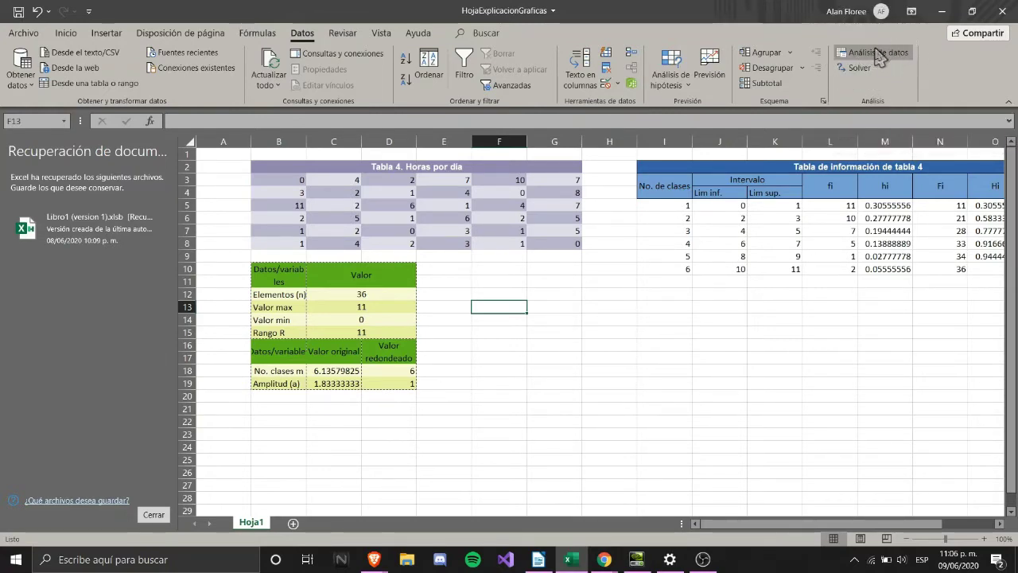
left_click(26, 35)
left_click(47, 525)
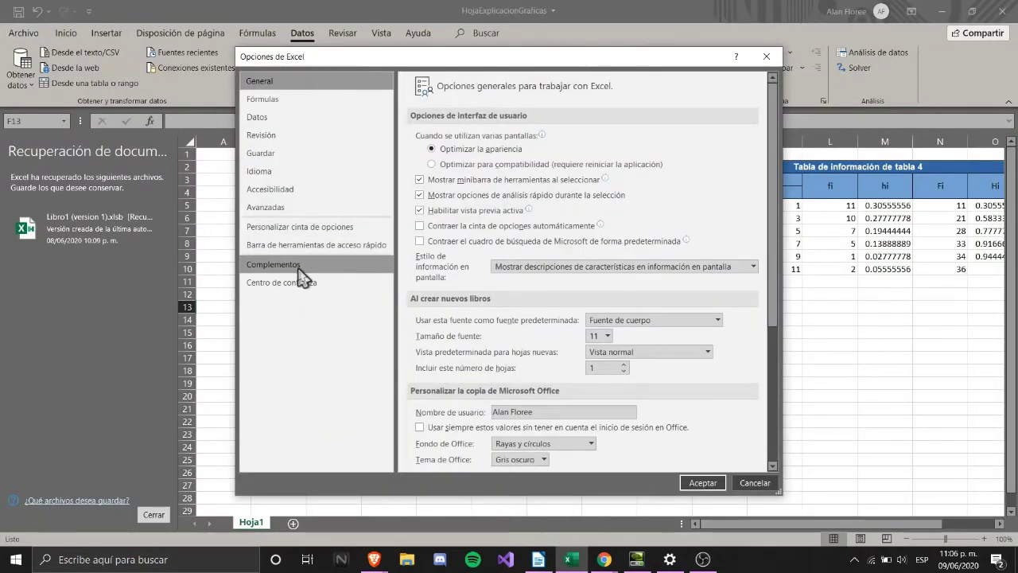
left_click(298, 270)
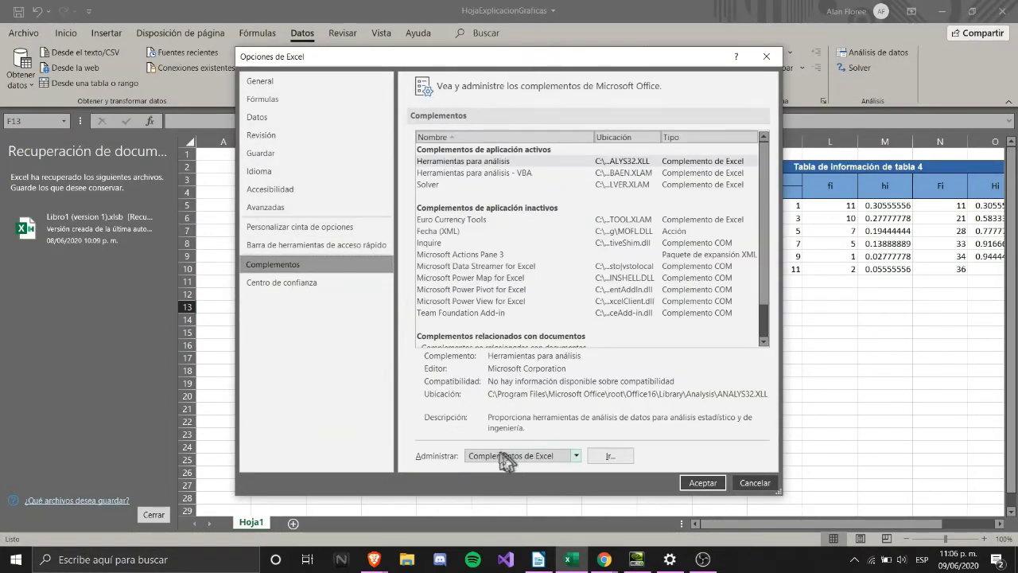
left_click(611, 458)
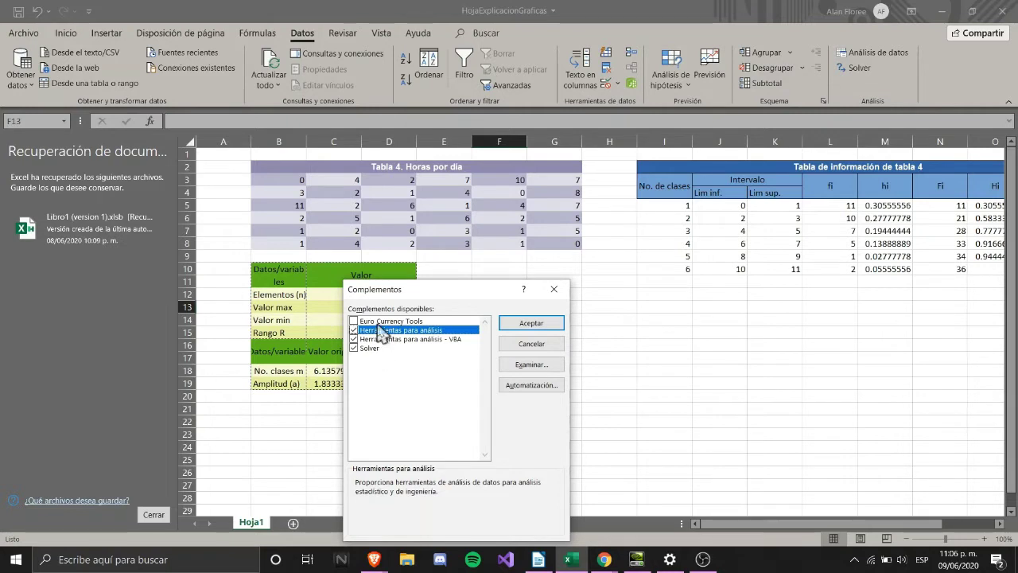
left_click(517, 322)
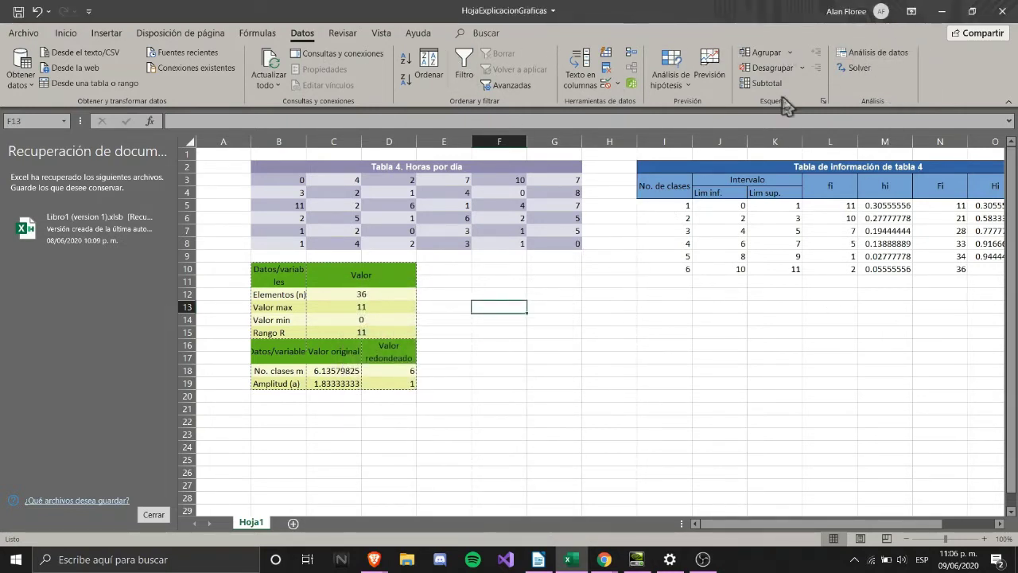
Start the Histograma data analysis function and clear its existing input, class and output ranges.
left_click(872, 53)
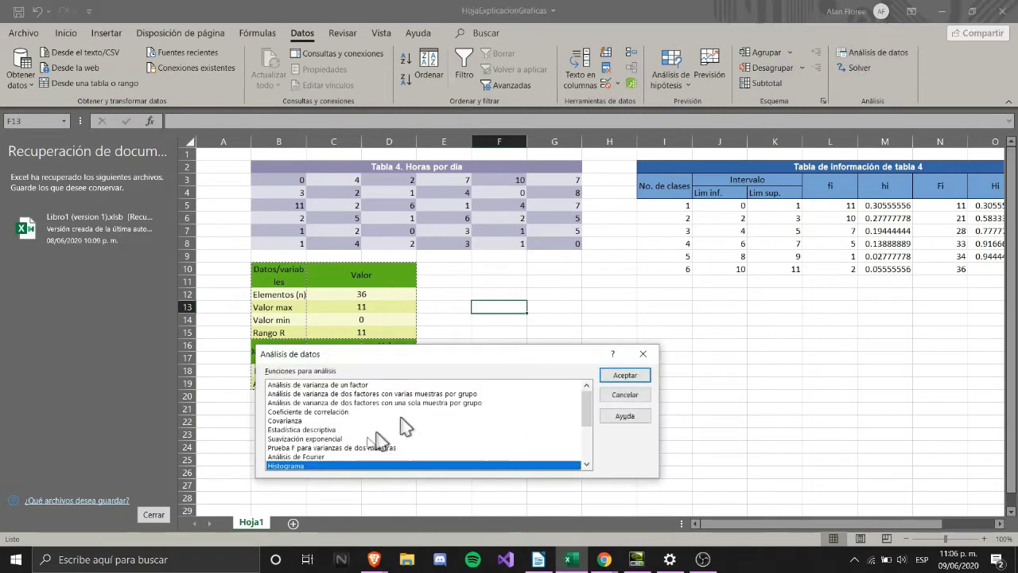
scroll(301, 449, "down", 3)
scroll(301, 450, "up", 2)
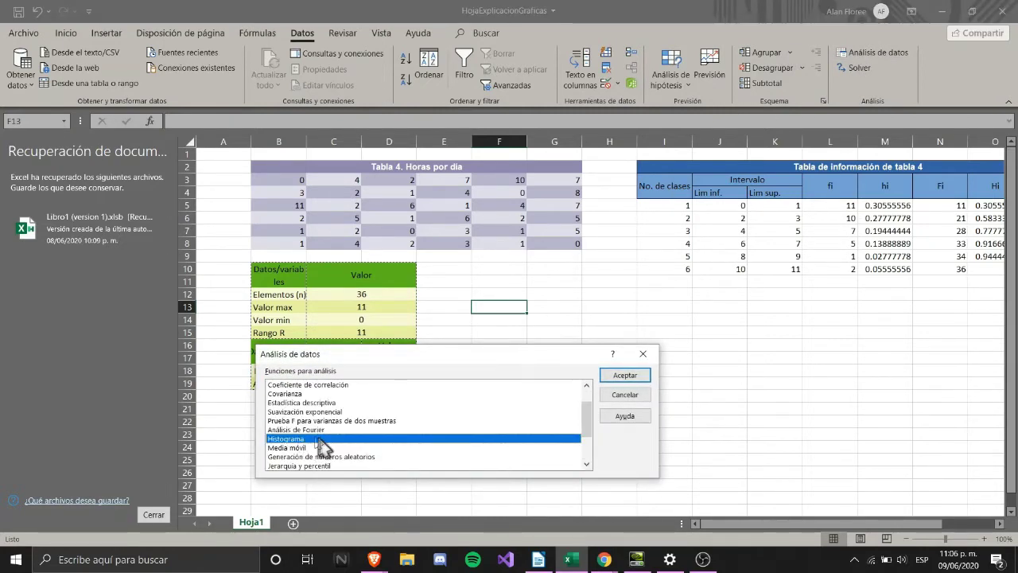
left_click(614, 375)
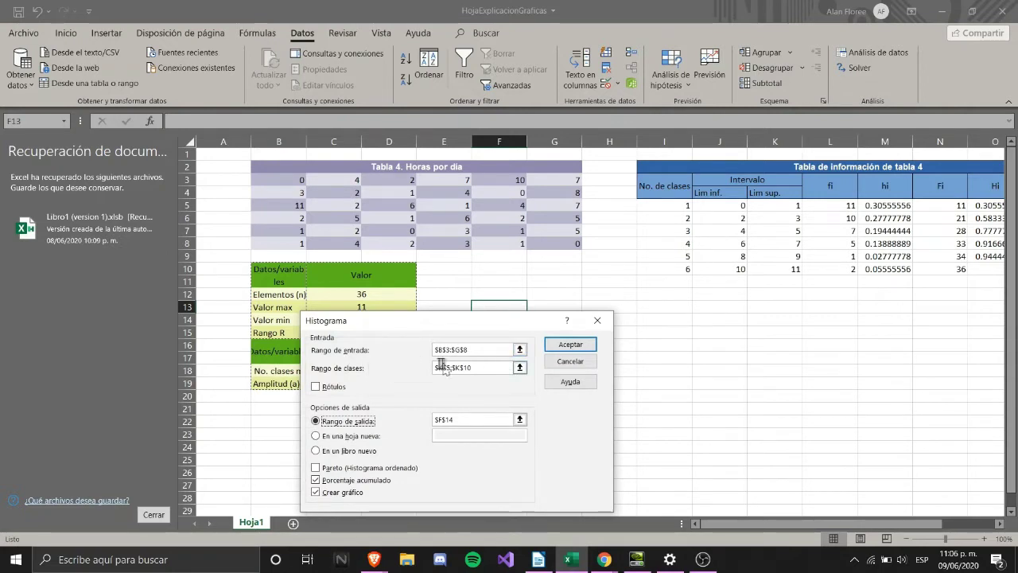
left_click_drag(510, 349, 394, 350)
key("Delete")
left_click_drag(476, 367, 436, 367)
key("Delete")
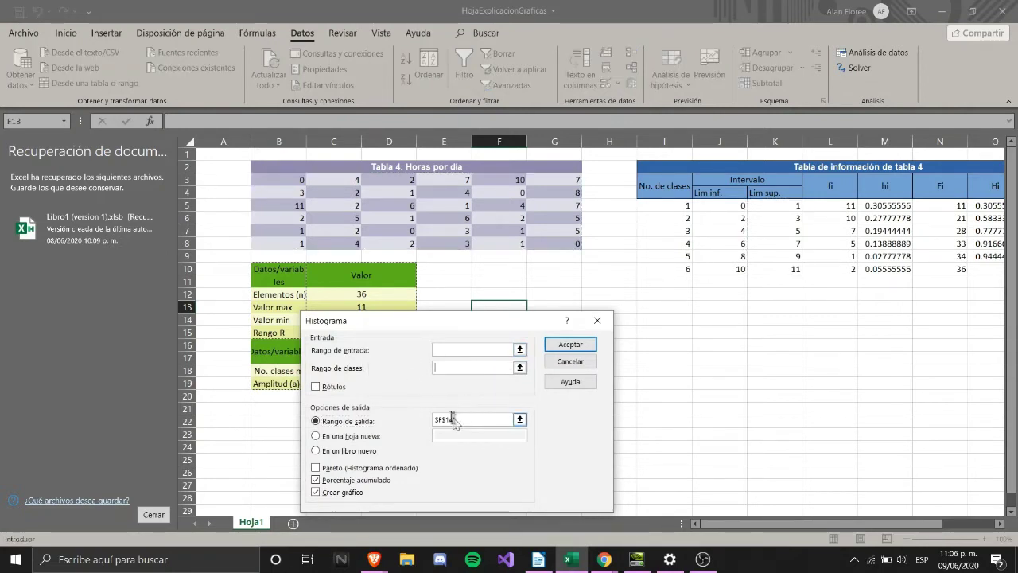
left_click_drag(455, 419, 416, 421)
key("Delete")
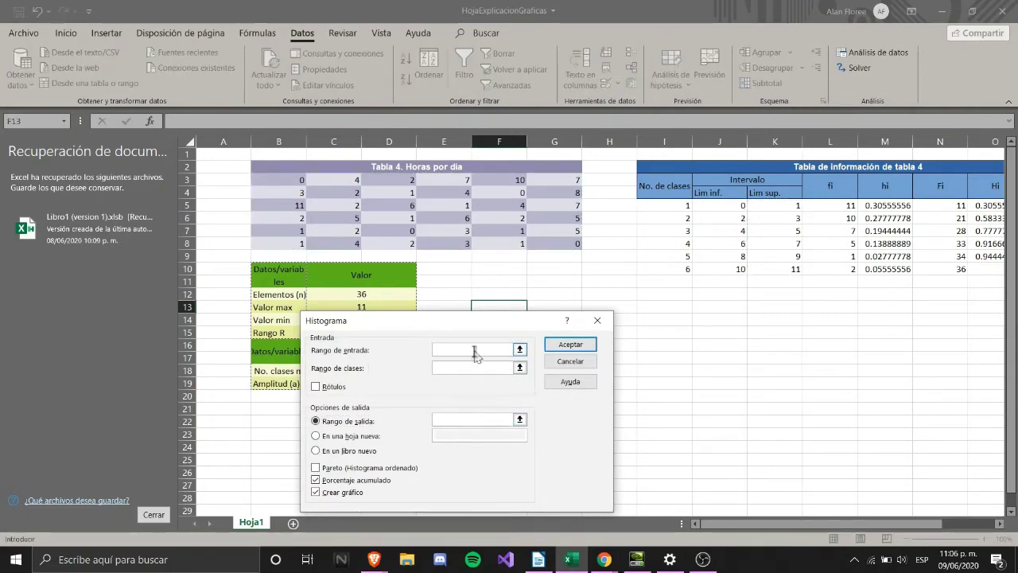
Set the histogram's input range to $B$3:$G$8 and its class range to the upper limits in $K$5:$K$10.
left_click(520, 349)
left_click_drag(281, 178, 562, 243)
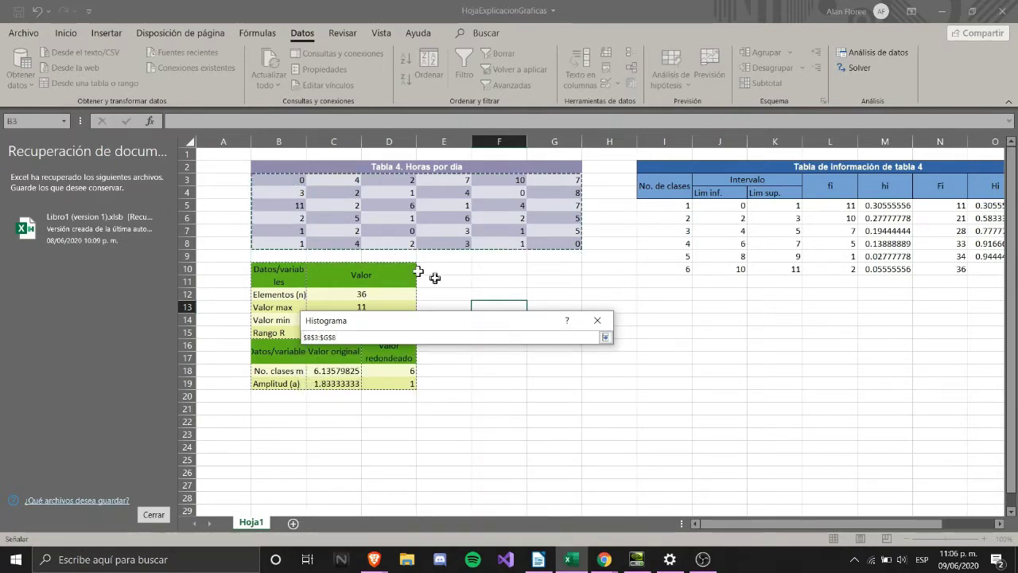
left_click(606, 337)
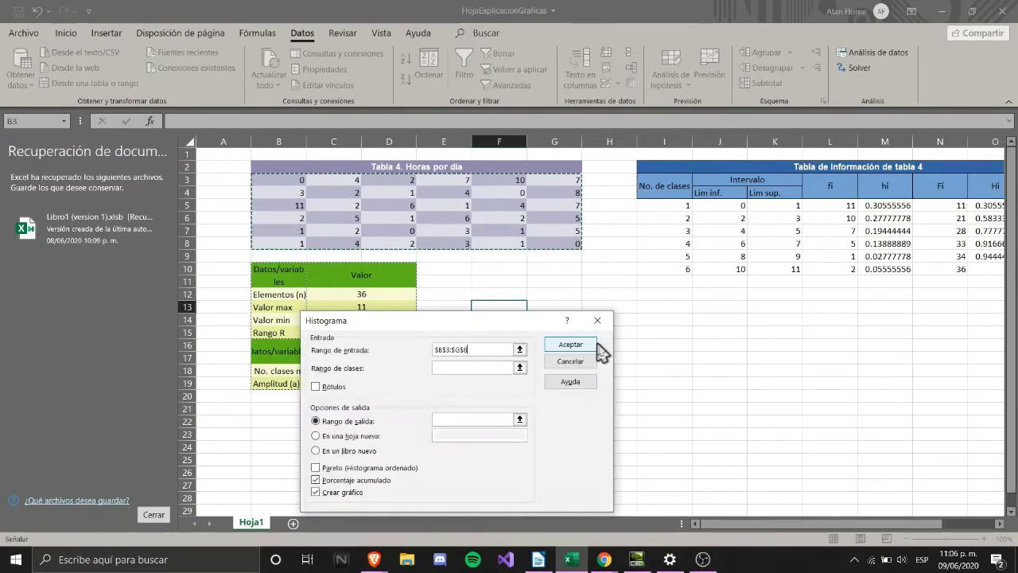
left_click(520, 368)
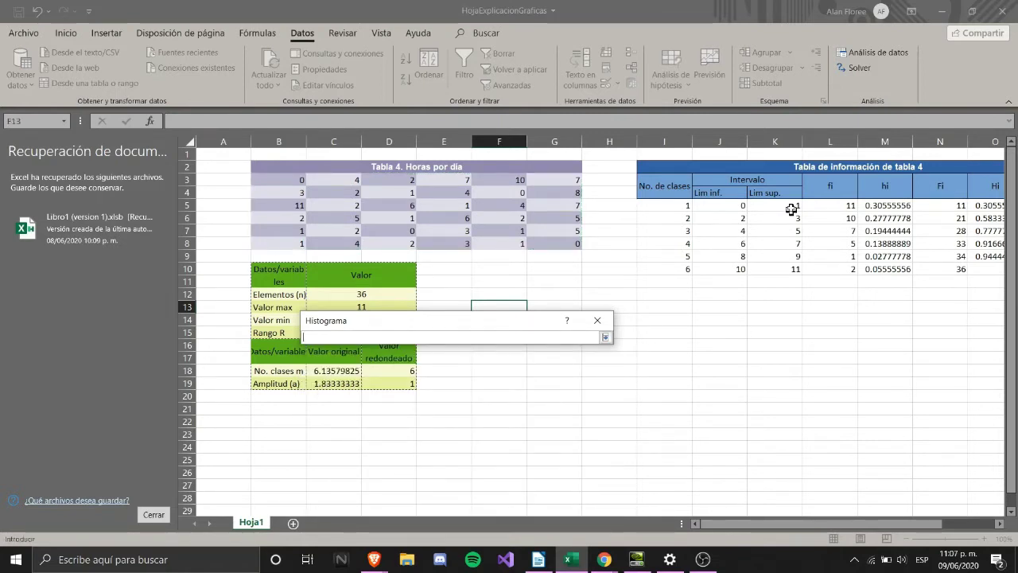
left_click_drag(791, 207, 792, 266)
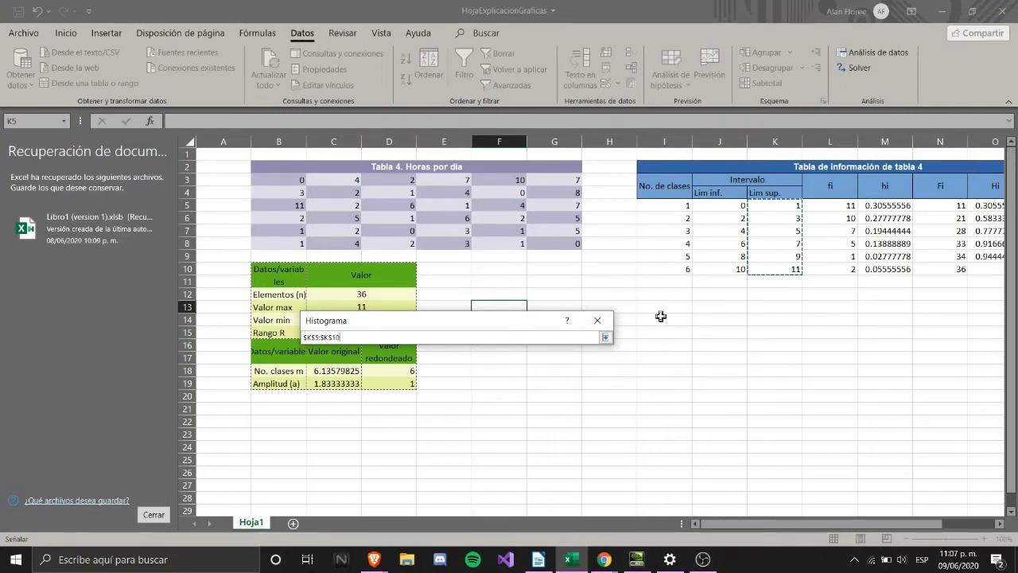
key("Return")
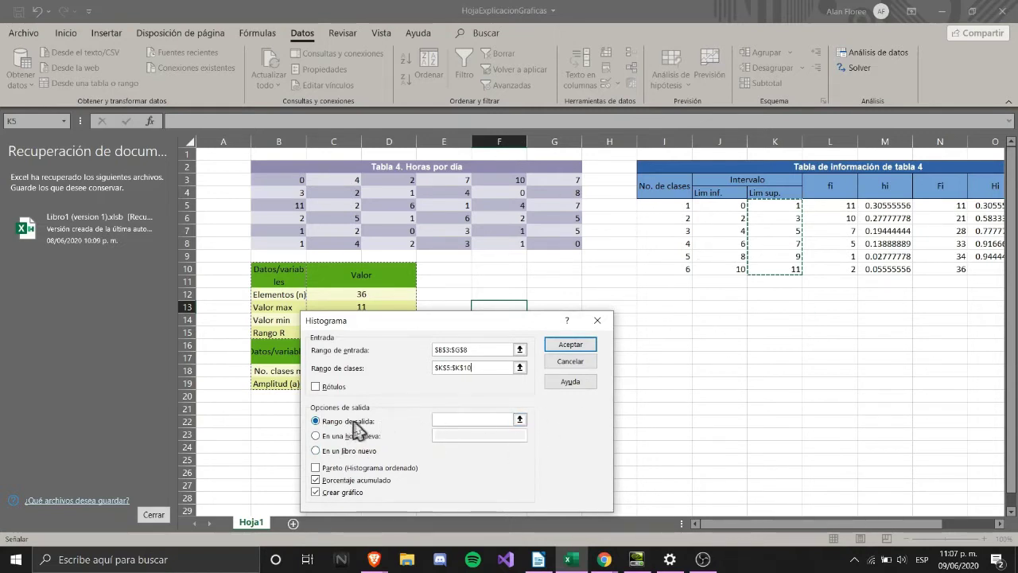
Set the output range to $F$13 and generate the histogram with Porcentaje acumulado and Crear gráfico enabled.
left_click(520, 420)
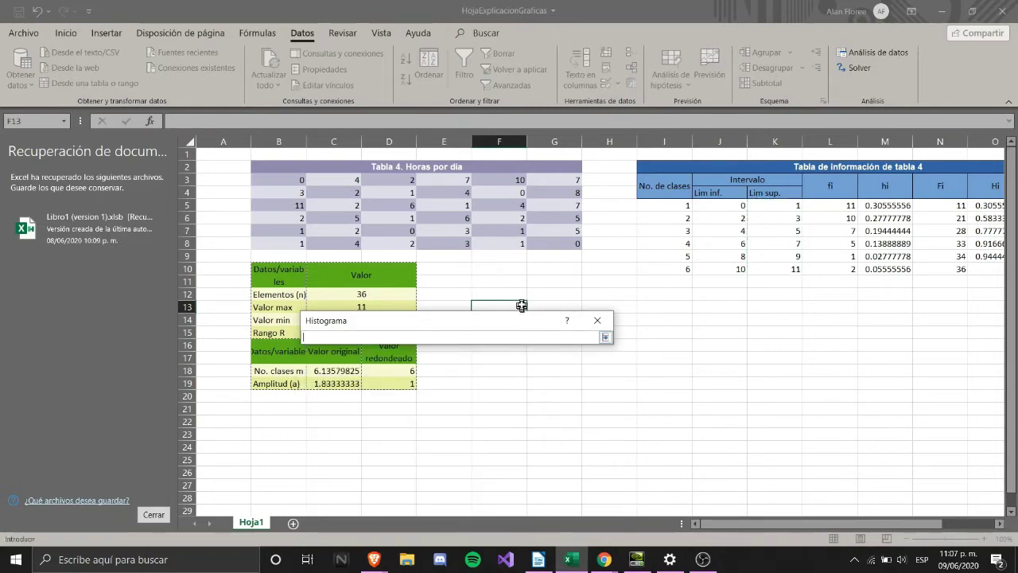
key("Return")
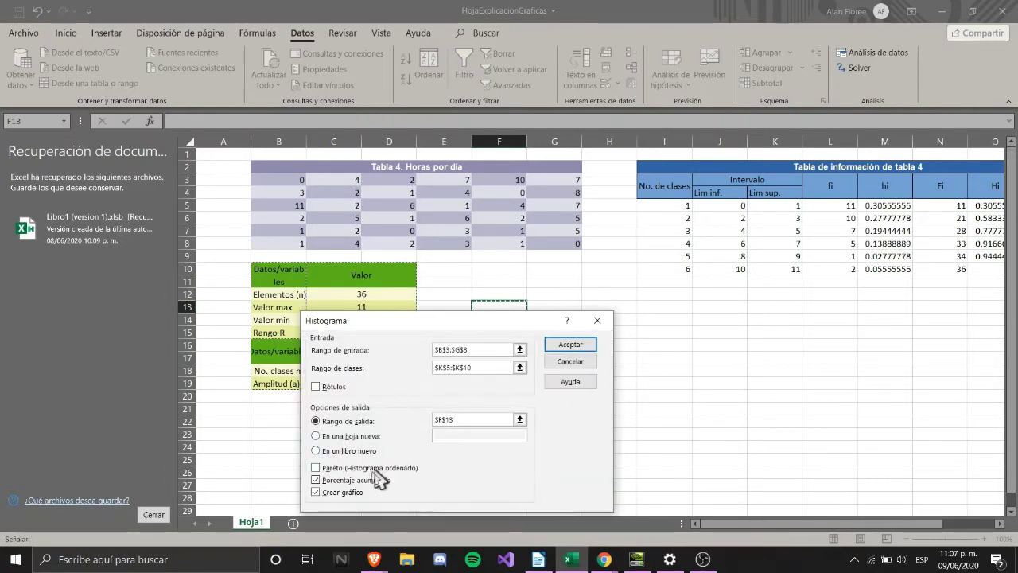
left_click(316, 491)
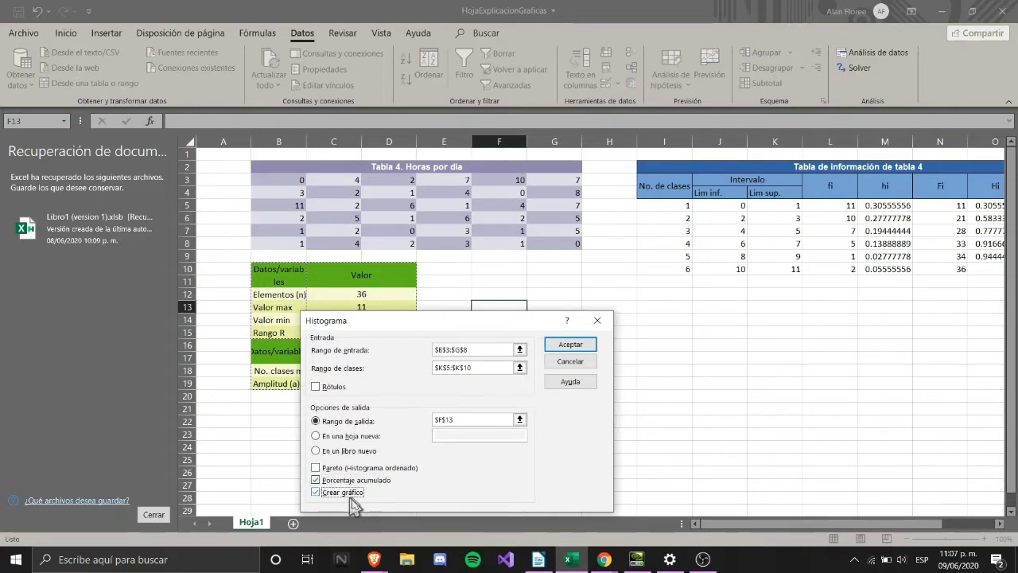
left_click(578, 347)
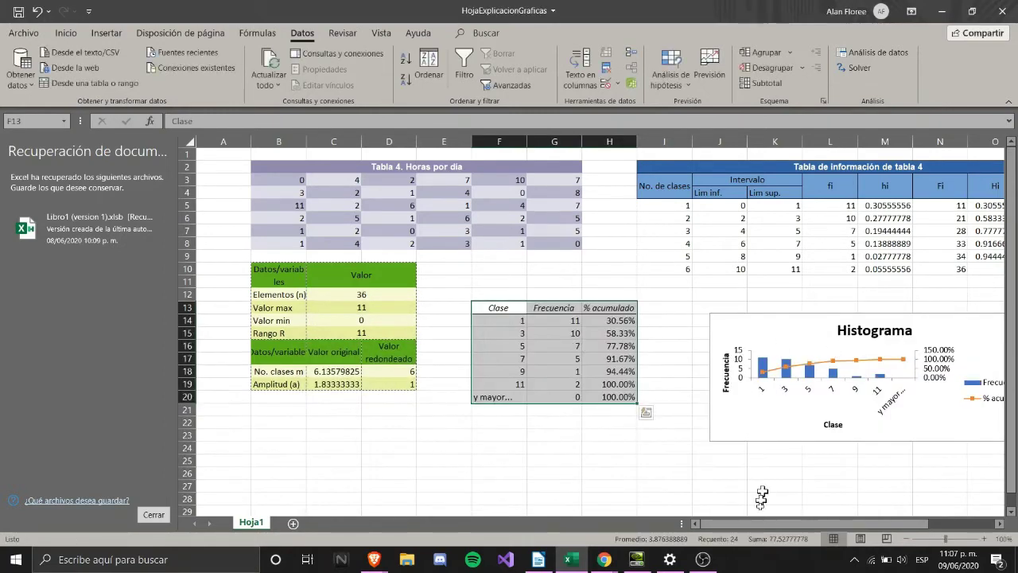
Move the histogram chart closer to its frequency table and enlarge it to reach about column P and row 27.
left_click_drag(759, 525, 740, 509)
left_click(589, 342)
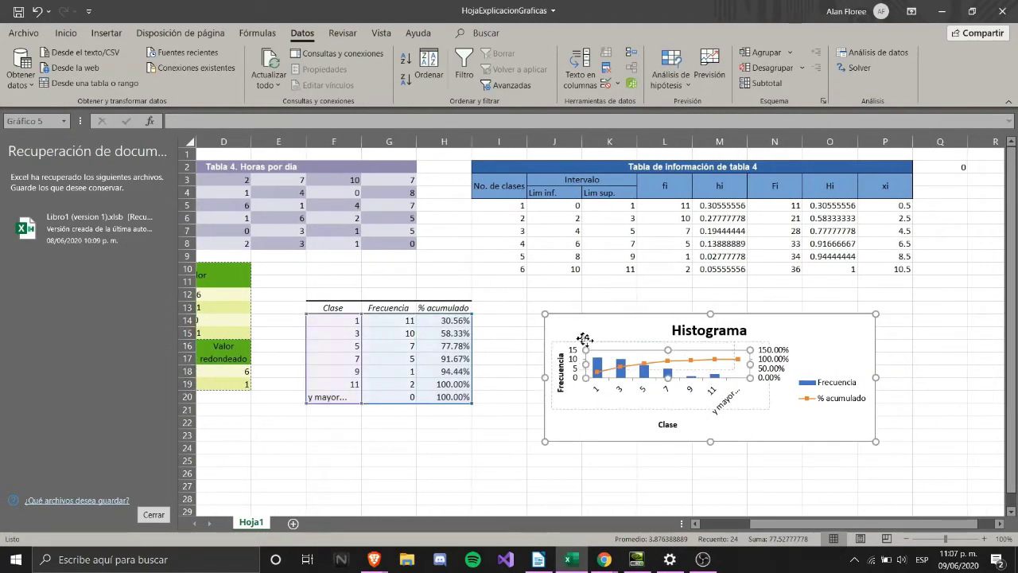
left_click(549, 320)
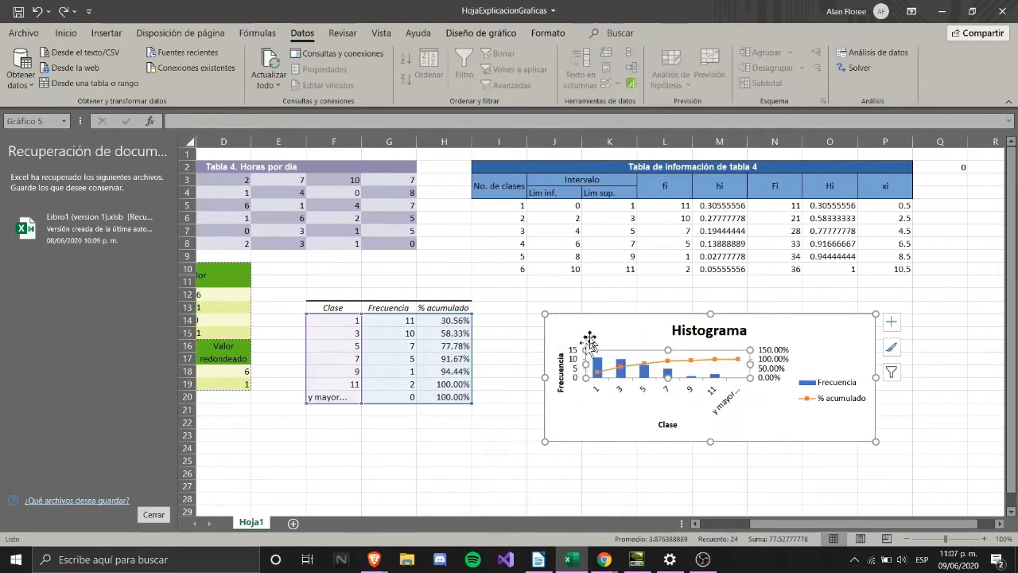
left_click_drag(574, 328, 526, 313)
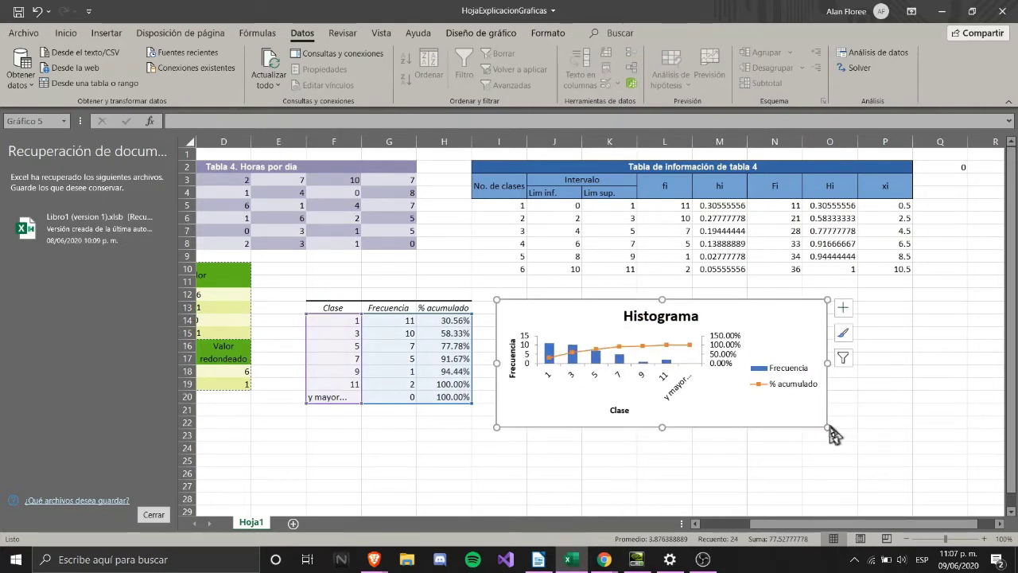
left_click_drag(829, 433, 903, 487)
left_click(943, 426)
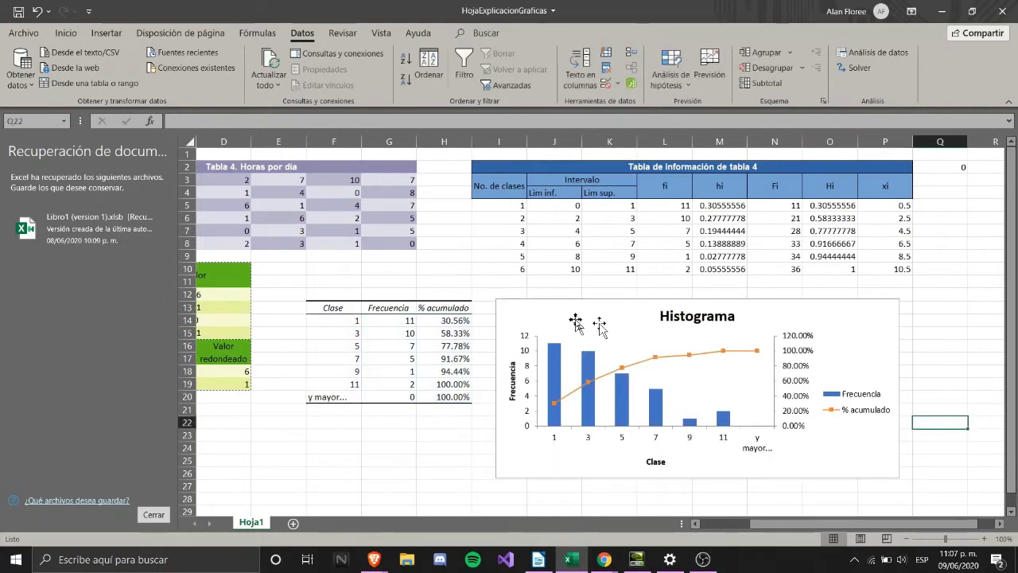
left_click(687, 318)
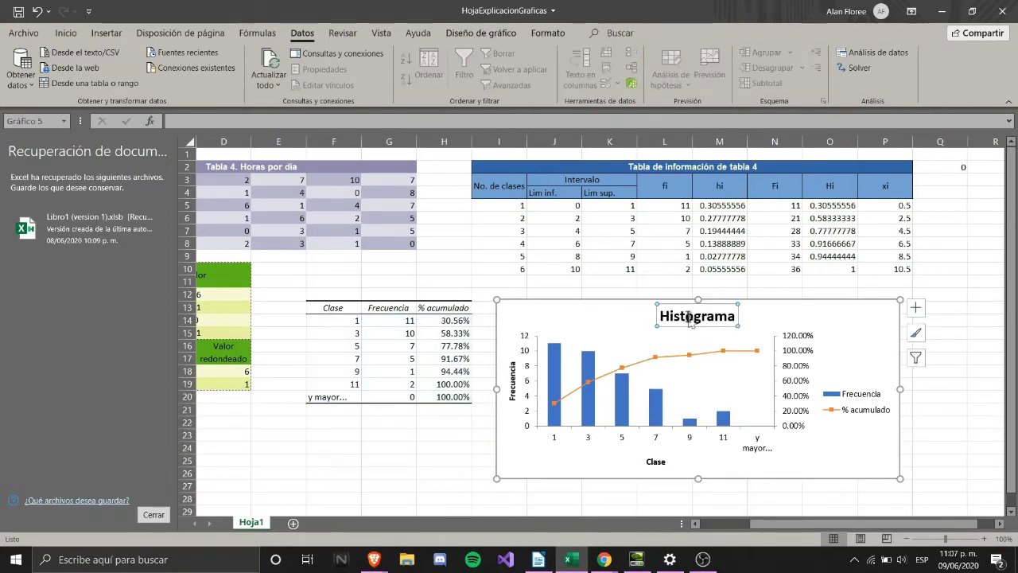
left_click(824, 370)
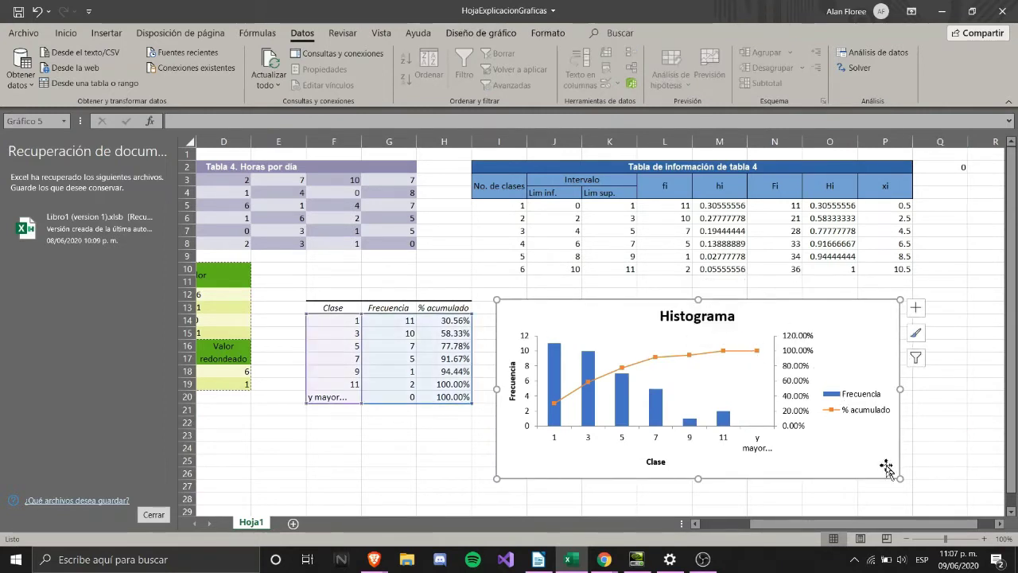
left_click(842, 410)
left_click(425, 448)
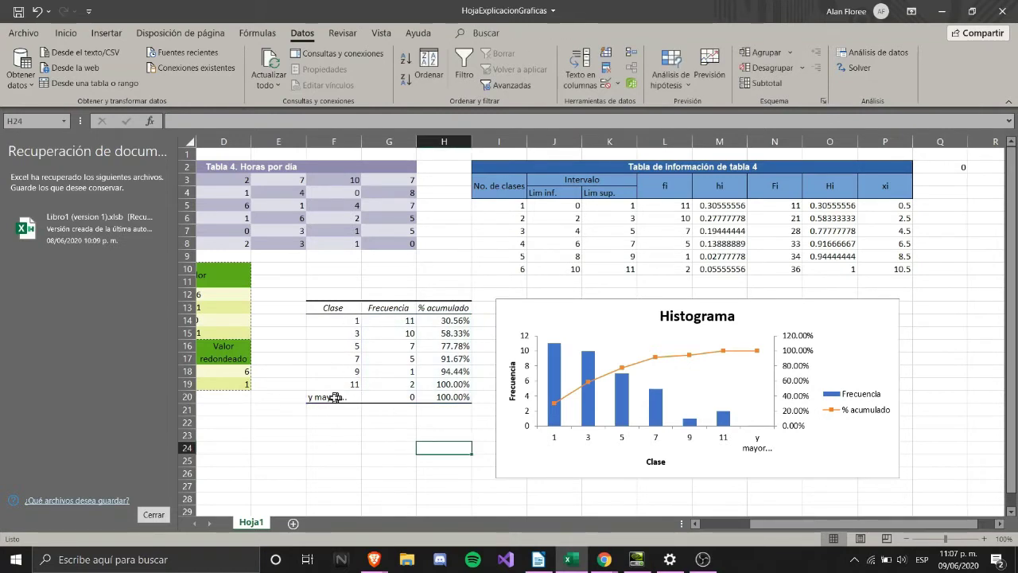
Delete the contents of the "y mayor..." row in F20:H20 of the frequency table.
left_click_drag(316, 397, 471, 397)
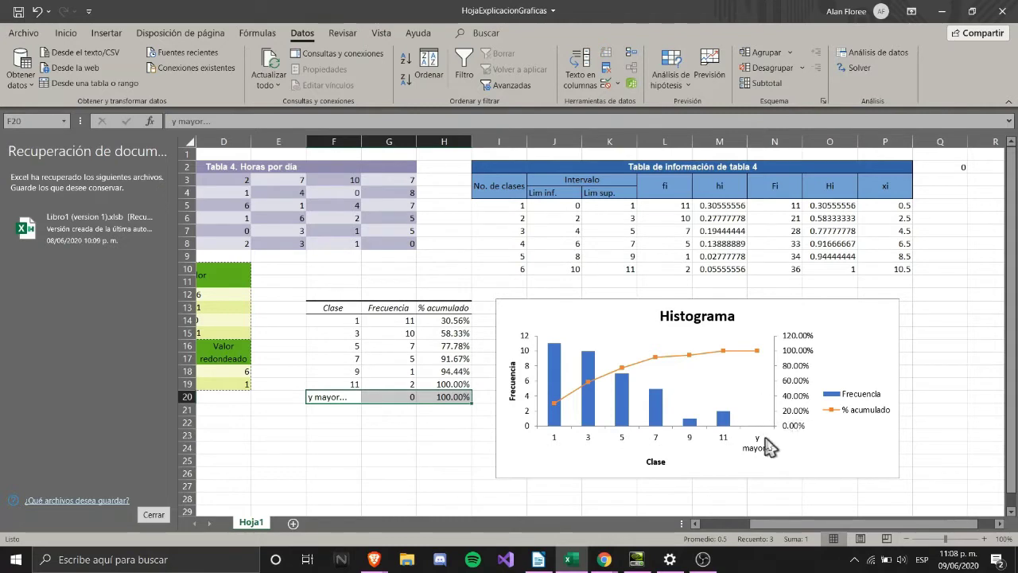
key("Delete")
left_click(470, 419)
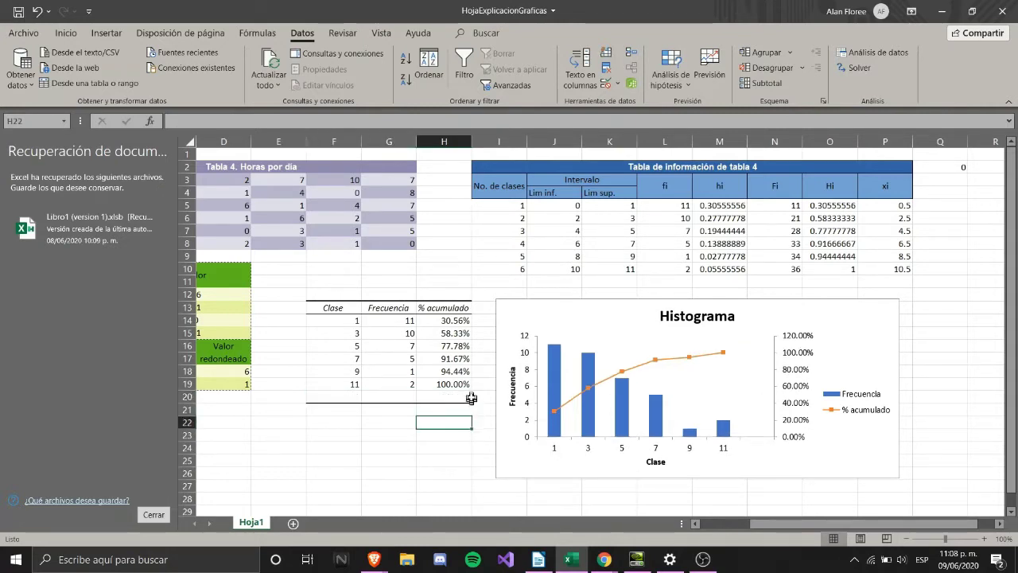
Clear the formatting of the empty cells F20:H20 and close the frequency table with a bottom border under F19:H19.
left_click_drag(471, 397, 315, 394)
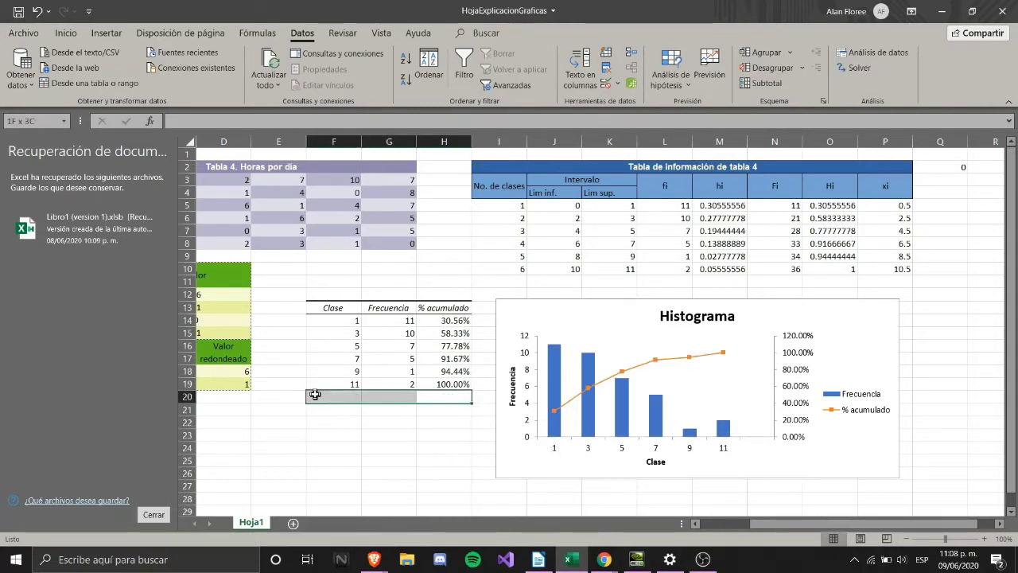
left_click(66, 32)
left_click(834, 83)
left_click(841, 119)
left_click_drag(450, 384, 340, 387)
left_click(340, 398)
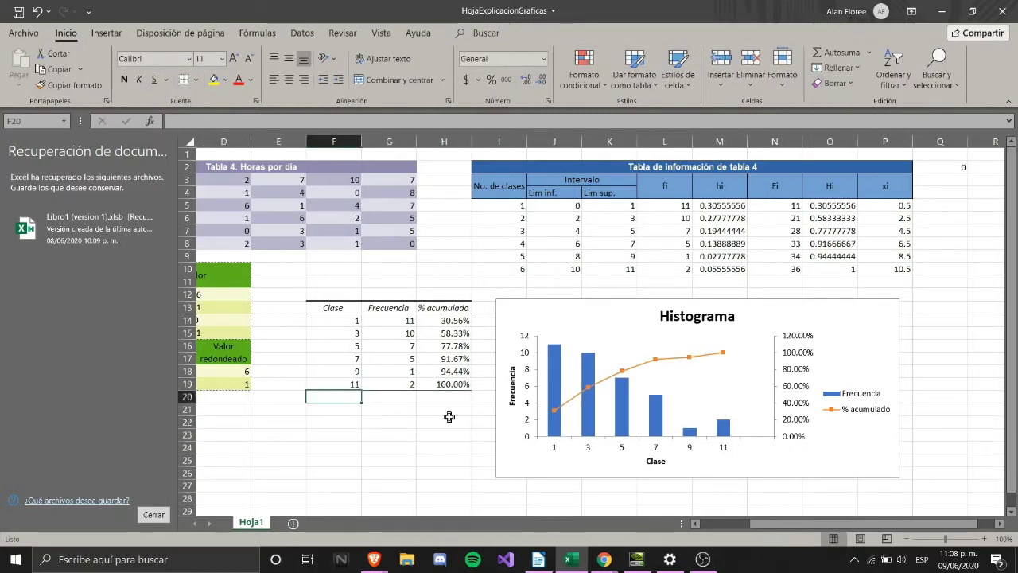
left_click(452, 414)
Try to enter 2-3 as the second class label in F15.
left_click_drag(357, 321, 358, 386)
left_click(376, 439)
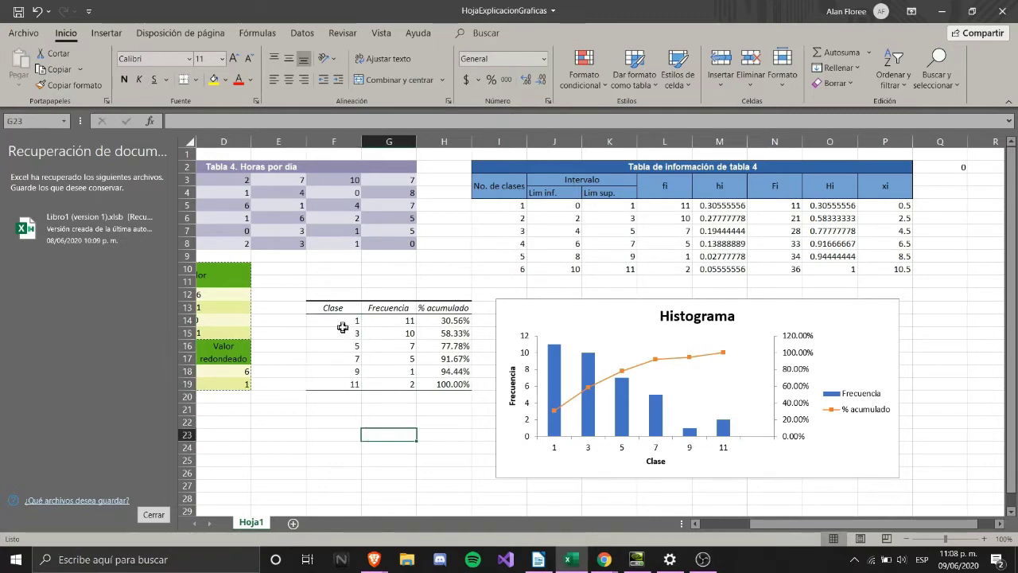
left_click_drag(343, 322, 342, 386)
left_click(544, 59)
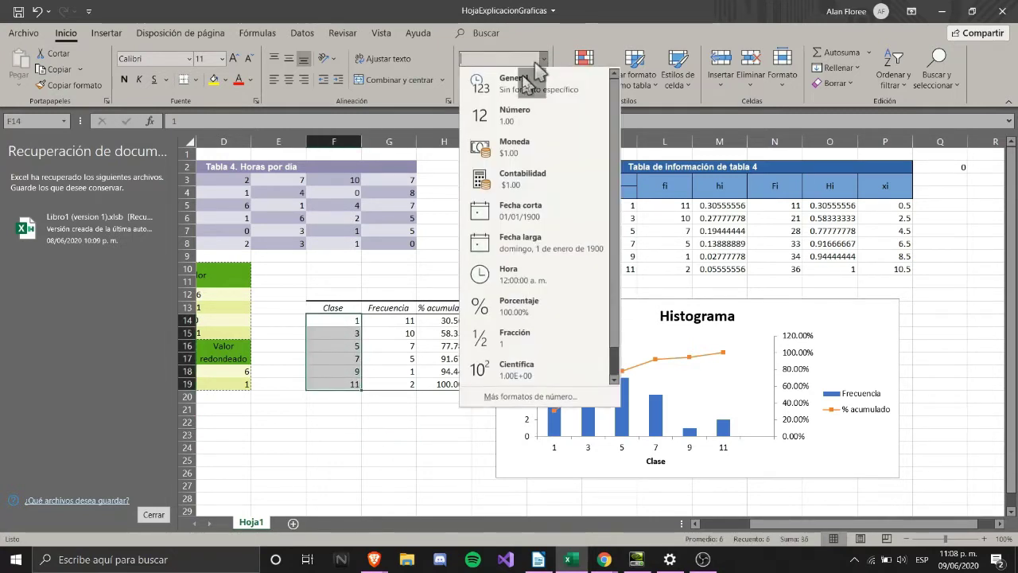
scroll(525, 366, "down", 1)
left_click_drag(347, 333, 347, 333)
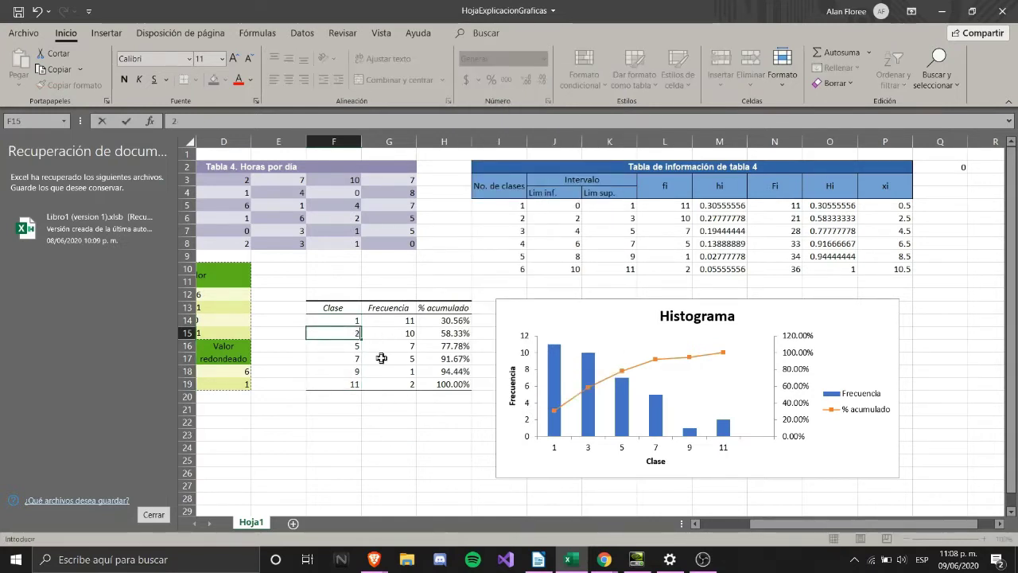
type("2-3")
key("Return")
left_click(347, 335)
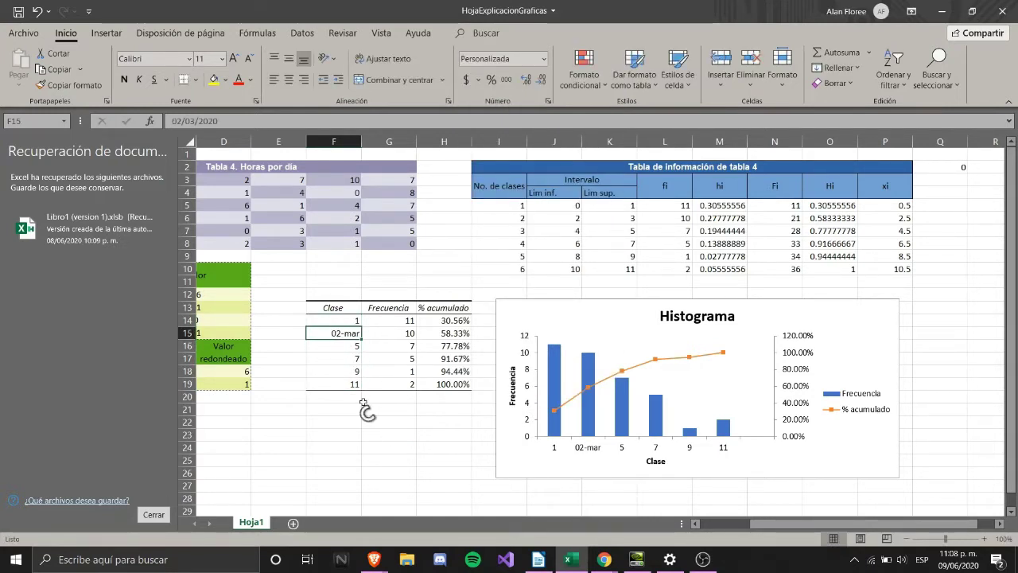
key("ctrl+z")
Format the class cells F14:F19 as Texto.
left_click_drag(331, 320, 347, 382)
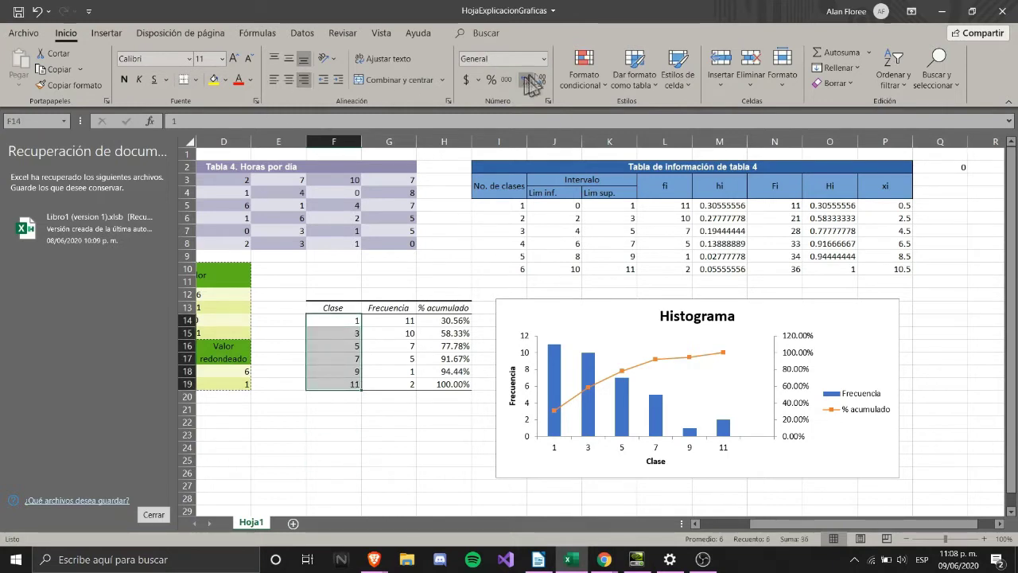
left_click(544, 58)
scroll(518, 334, "down", 1)
left_click(503, 374)
left_click(347, 333)
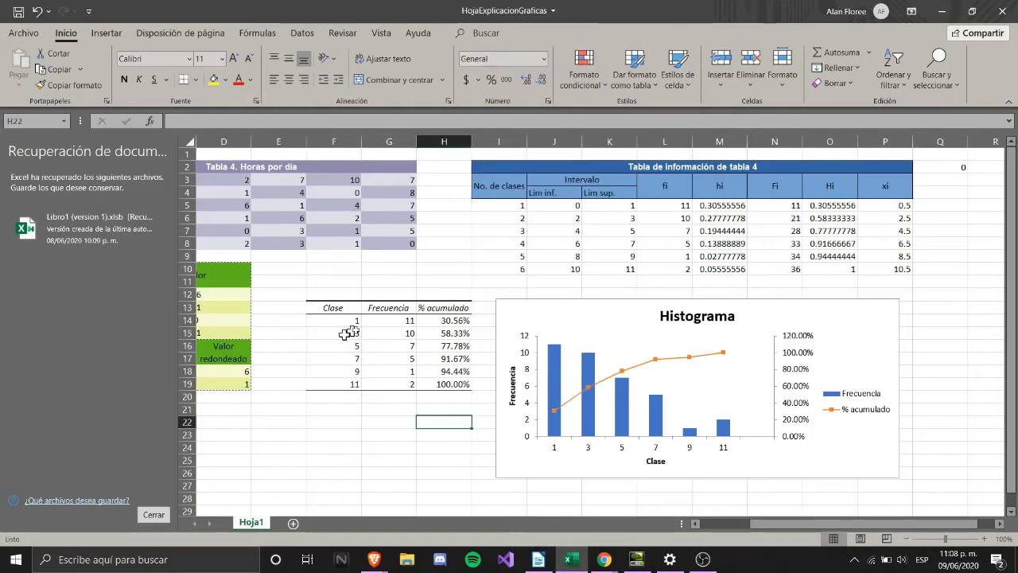
Relabel the classes in F14:F19 as the intervals 0-1, 2-3, 4-5, 6-7, 8-9 and 10-11.
left_click(348, 320)
type("0")
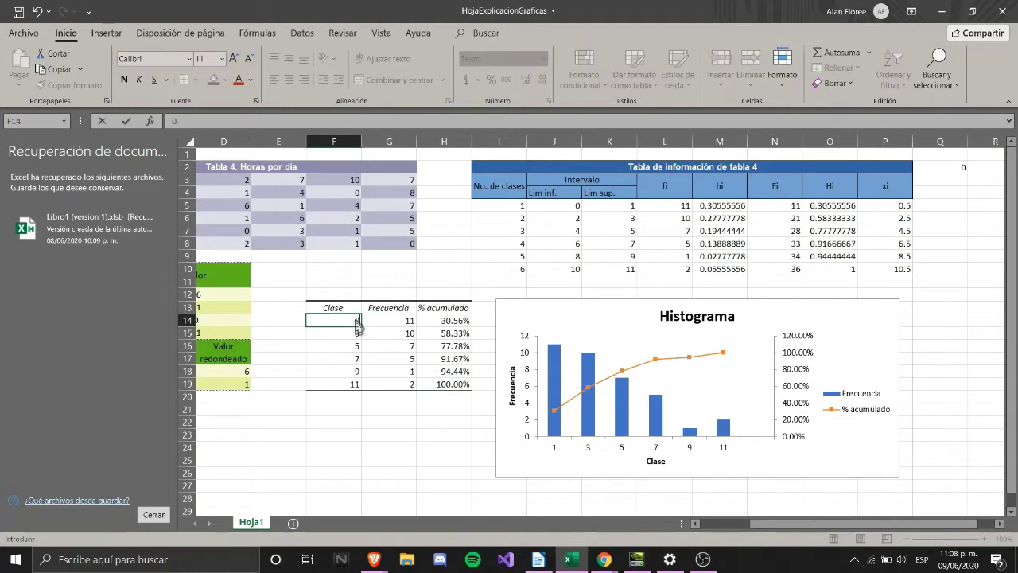
type("-1")
key("Return")
type("2-3")
key("Return")
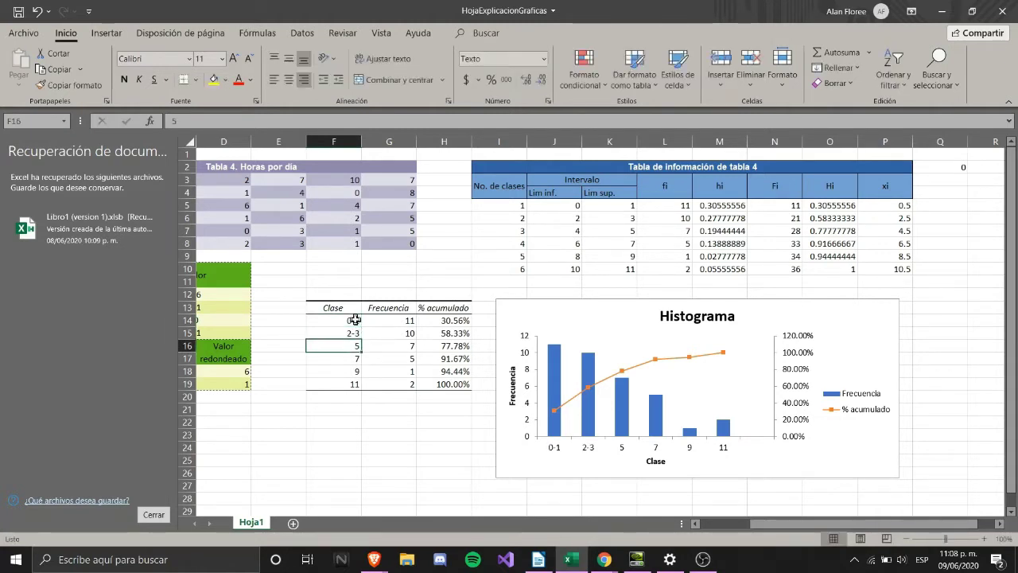
type("4-5")
key("Return")
type("6-7")
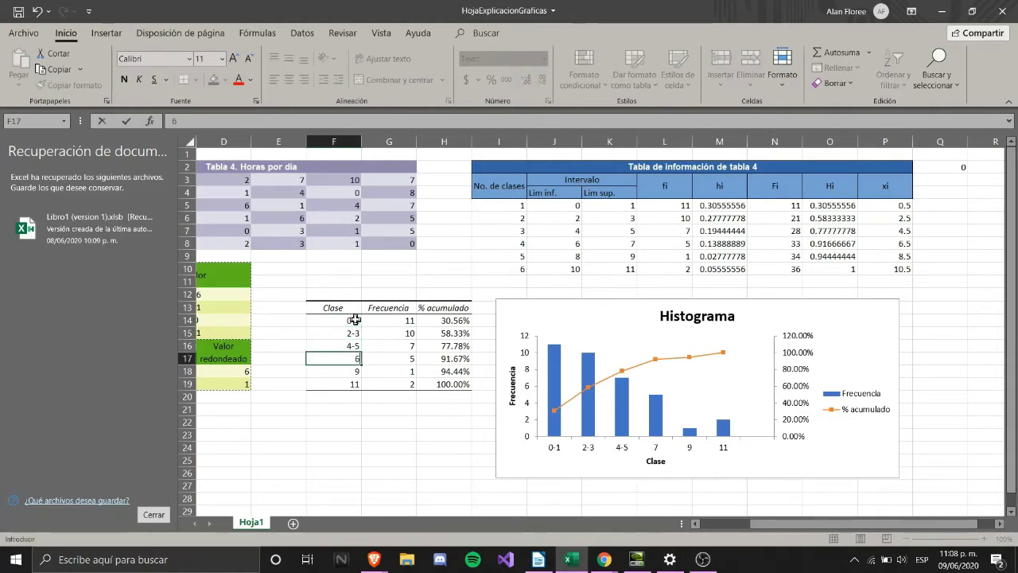
key("Return")
type("8-9")
key("Return")
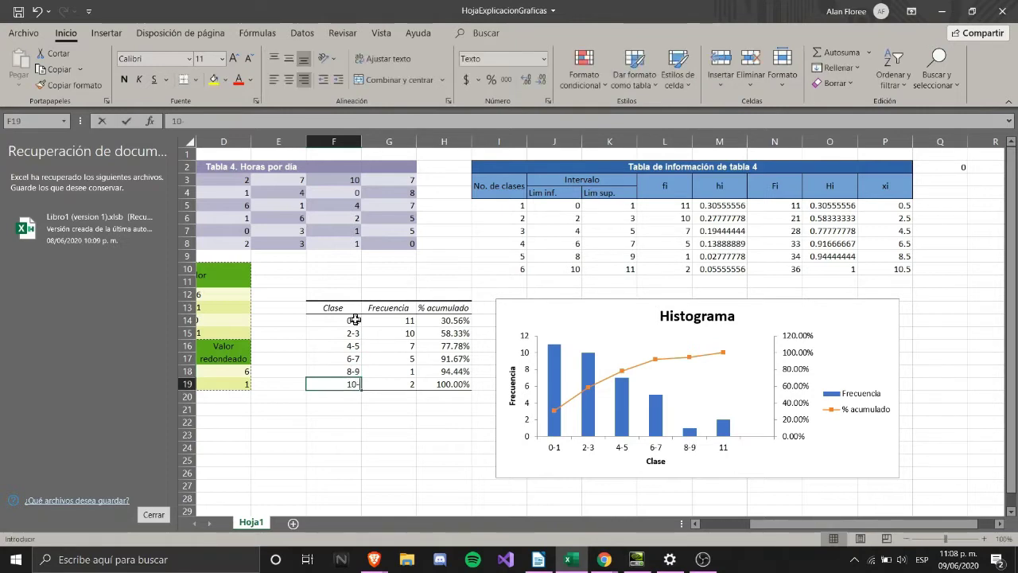
type("10-11")
key("Return")
left_click(391, 422)
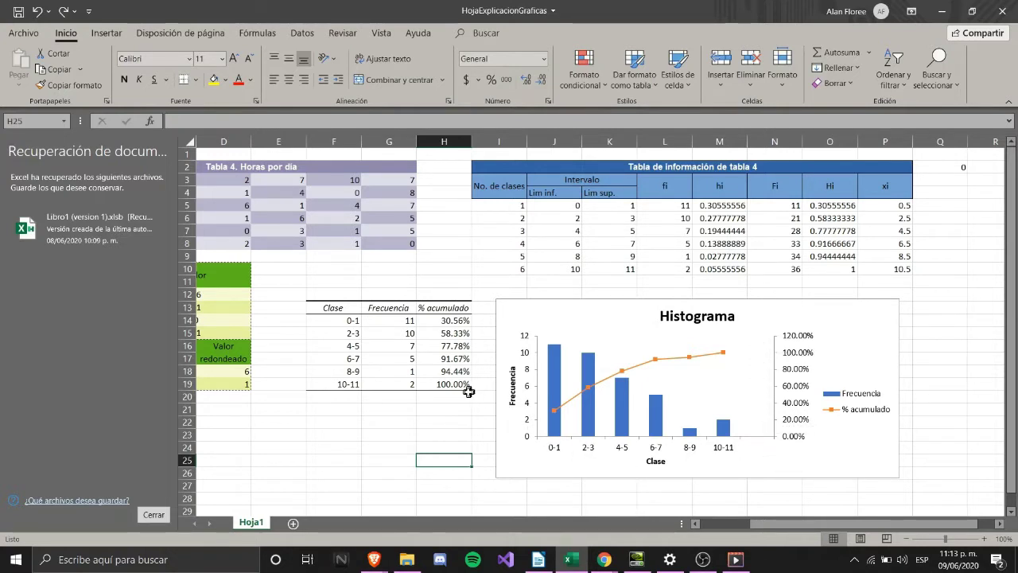
Shrink the histogram chart's source data range to end at row 19, leaving out the empty row 20.
left_click(689, 398)
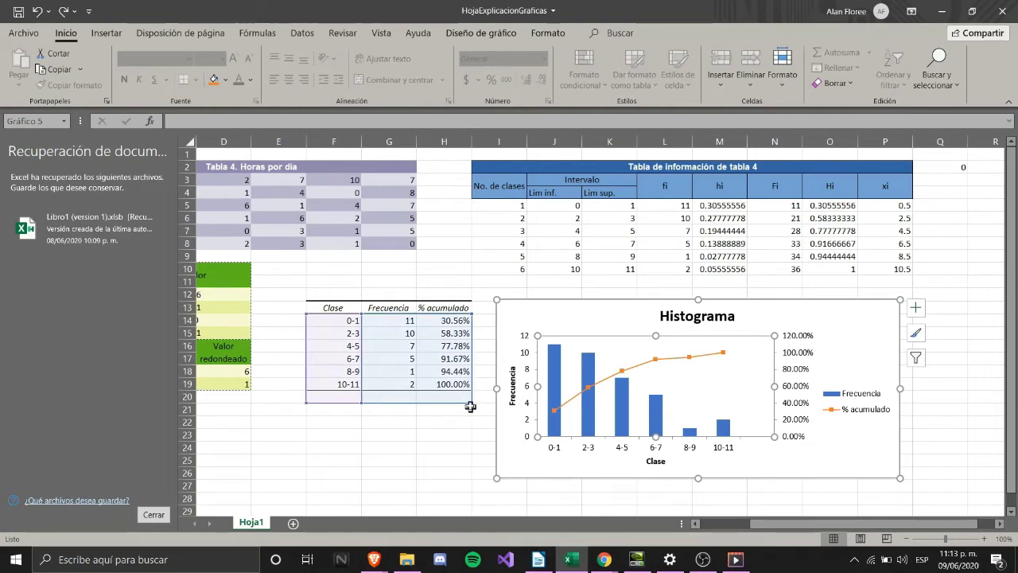
left_click_drag(471, 404, 470, 392)
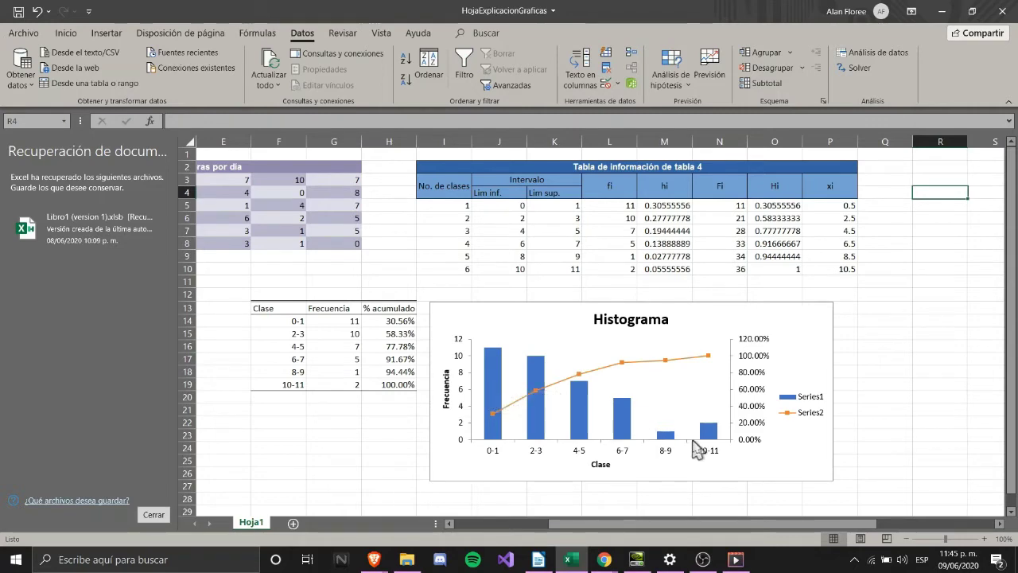
Start the Histograma data analysis function with input range $B$3:$G$8 and class range $K$5:$K$10.
left_click_drag(866, 526, 921, 483)
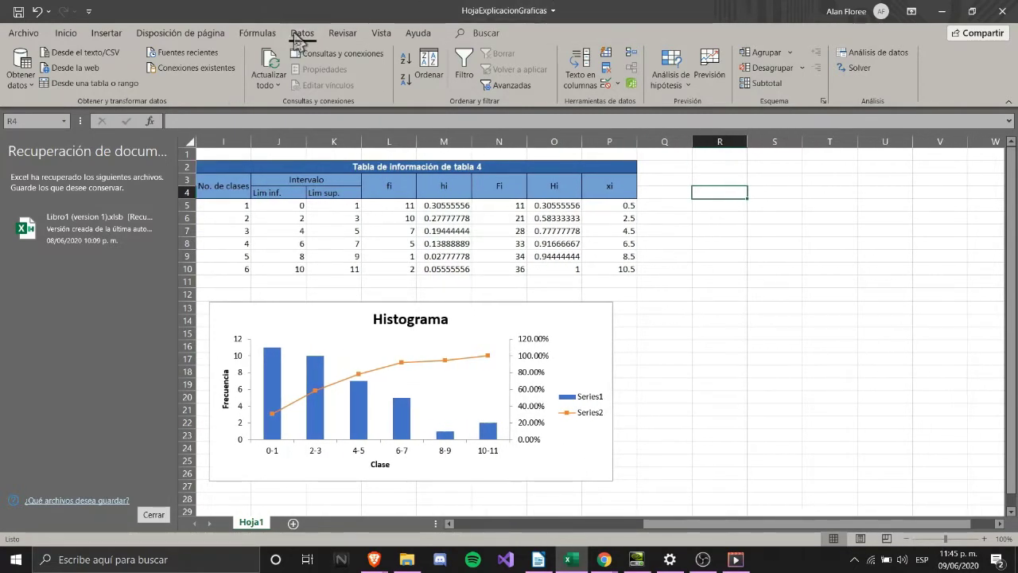
left_click(871, 52)
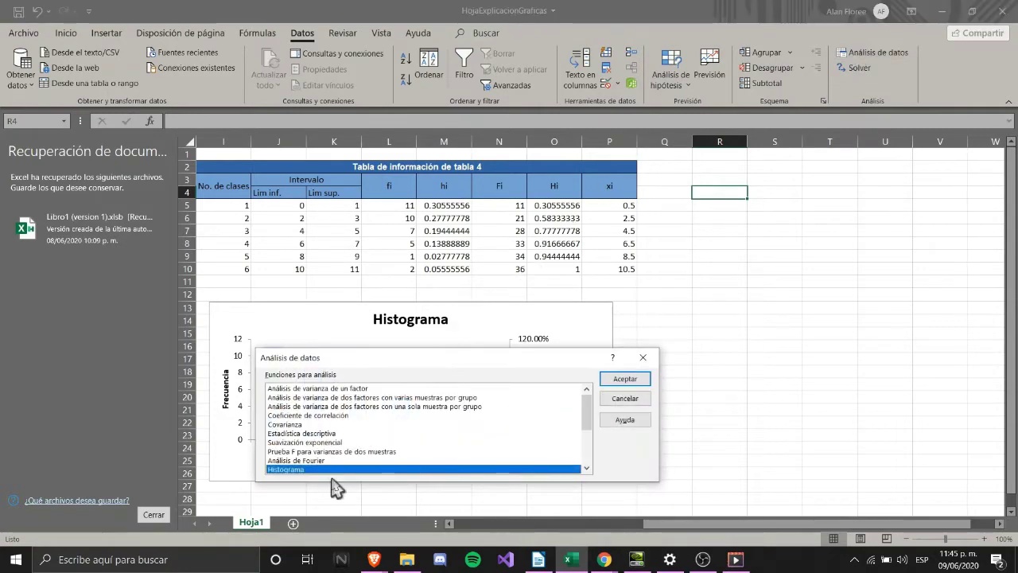
left_click(617, 378)
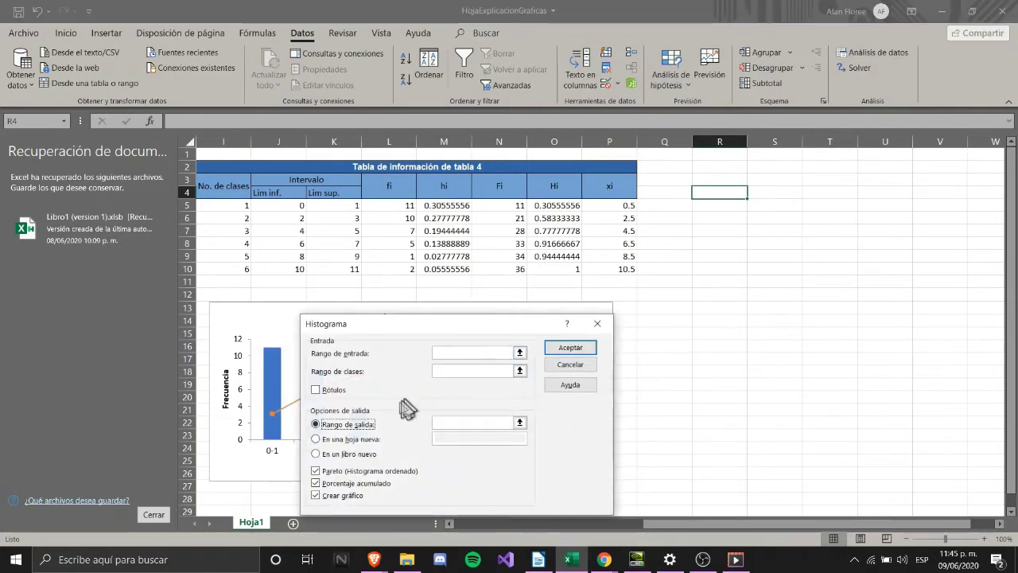
left_click(522, 353)
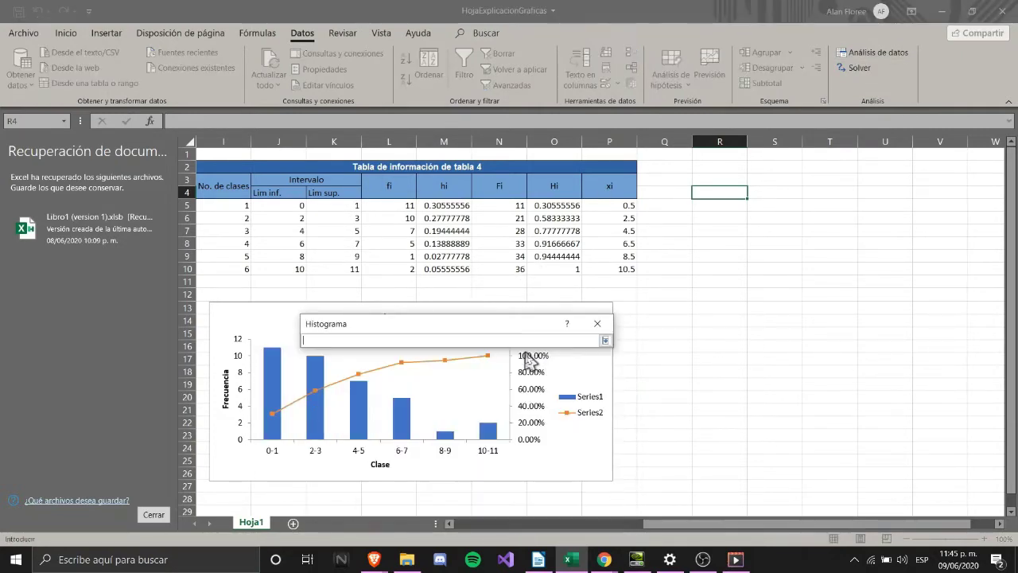
left_click_drag(780, 525, 589, 531)
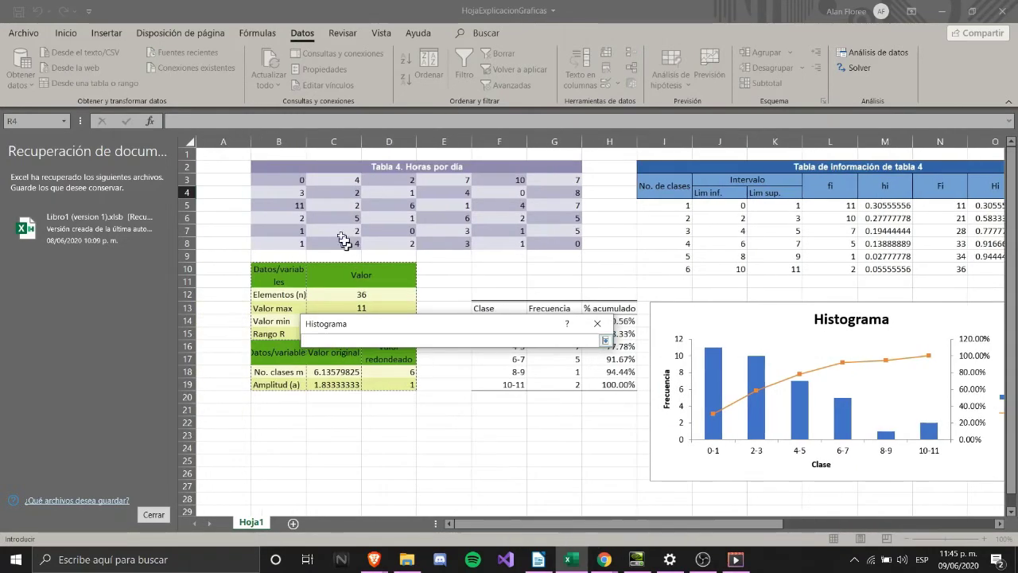
left_click_drag(280, 178, 536, 244)
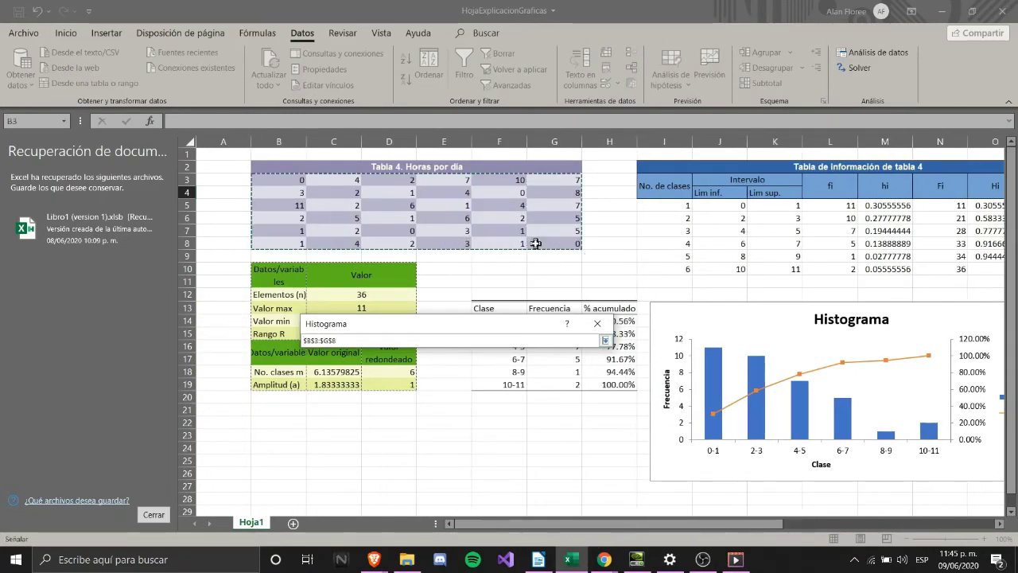
left_click(605, 339)
left_click(523, 371)
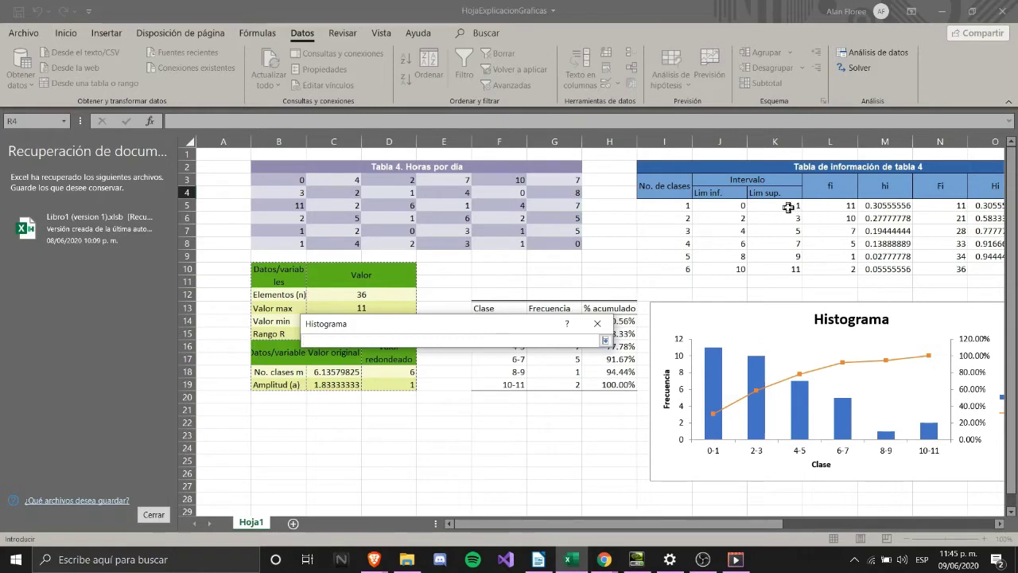
left_click_drag(788, 208, 795, 270)
key("Return")
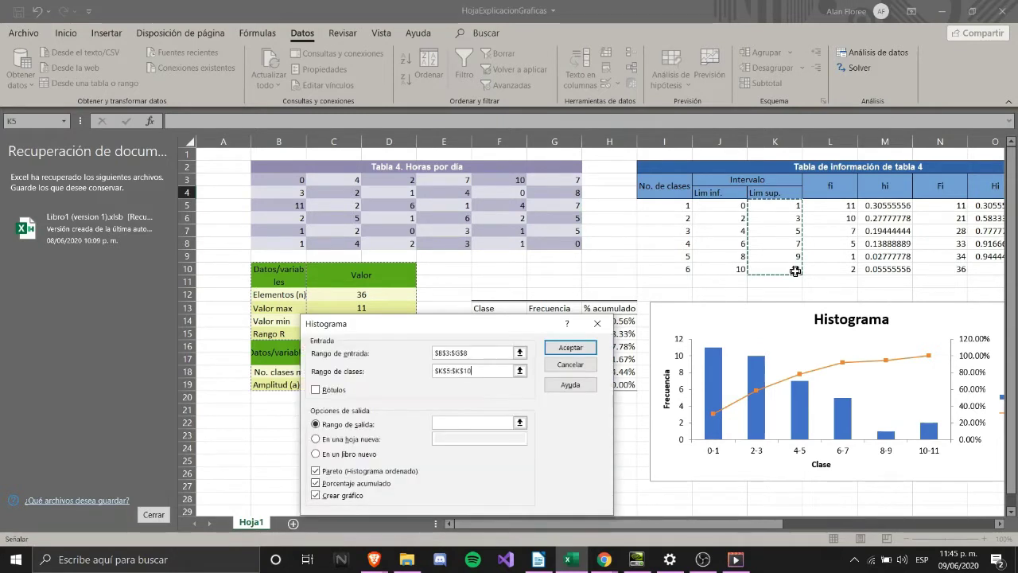
Set the output range to $R$4 and generate the histogram with Pareto, Porcentaje acumulado and Crear gráfico enabled.
left_click(520, 423)
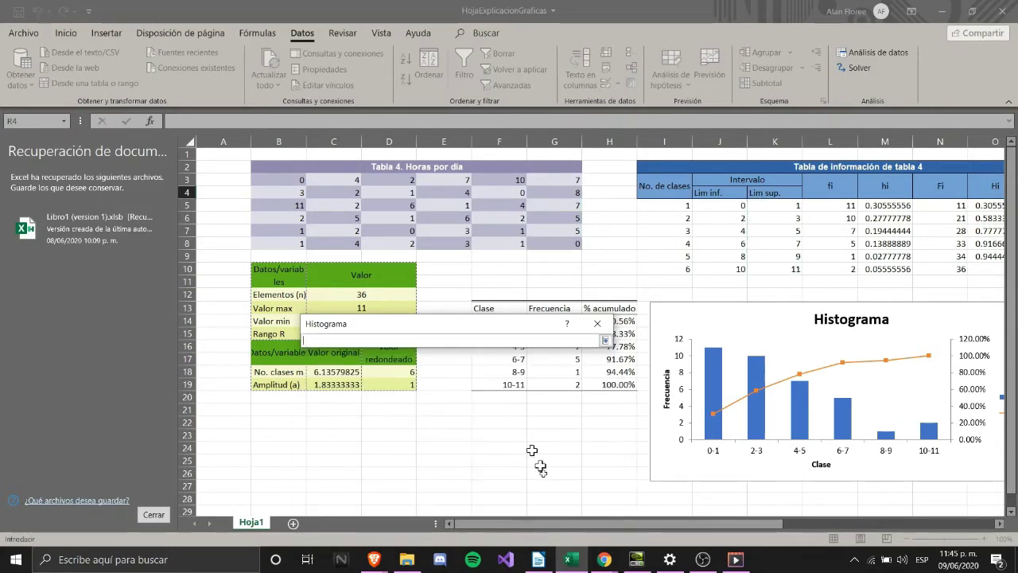
left_click_drag(559, 526, 719, 531)
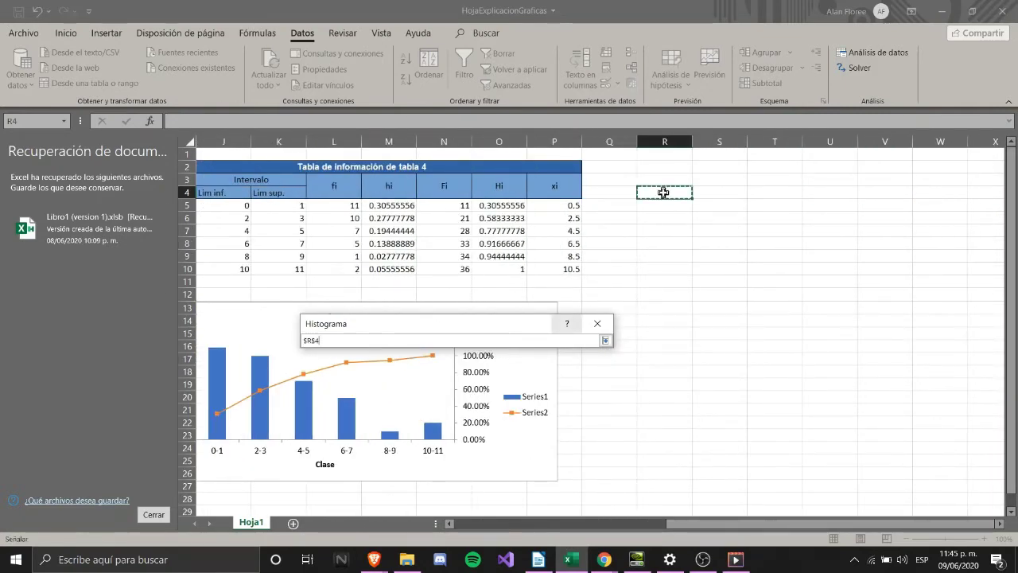
key("Return")
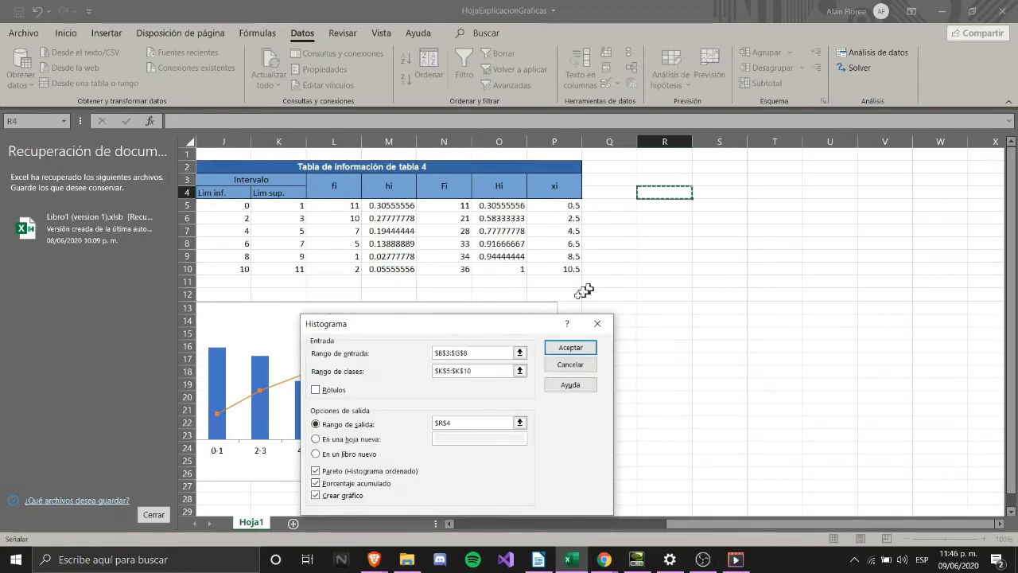
left_click(321, 472)
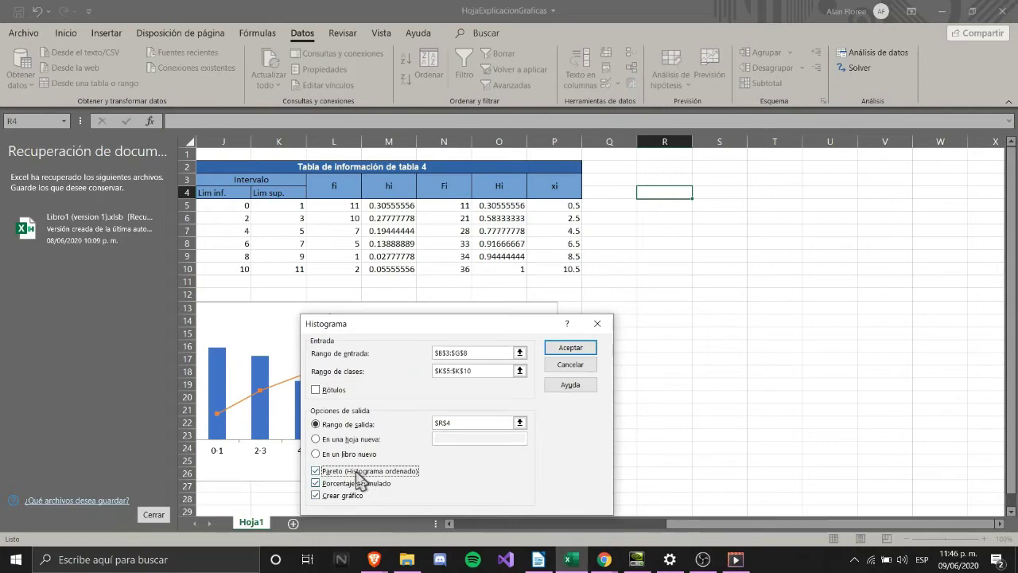
left_click(571, 348)
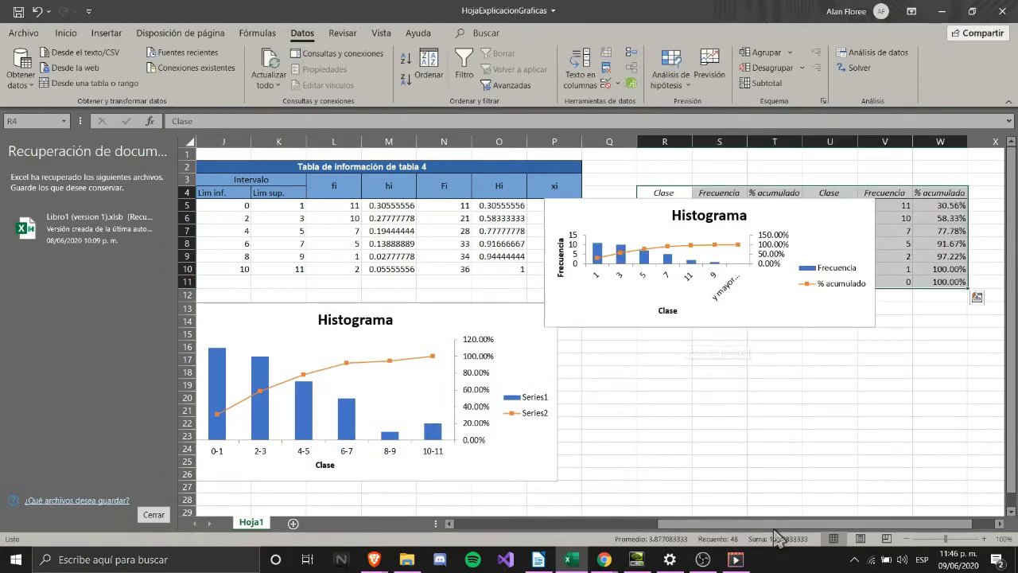
Move the new Pareto chart below its frequency tables, starting at about column R, row 15.
left_click_drag(771, 523, 807, 524)
left_click(541, 210)
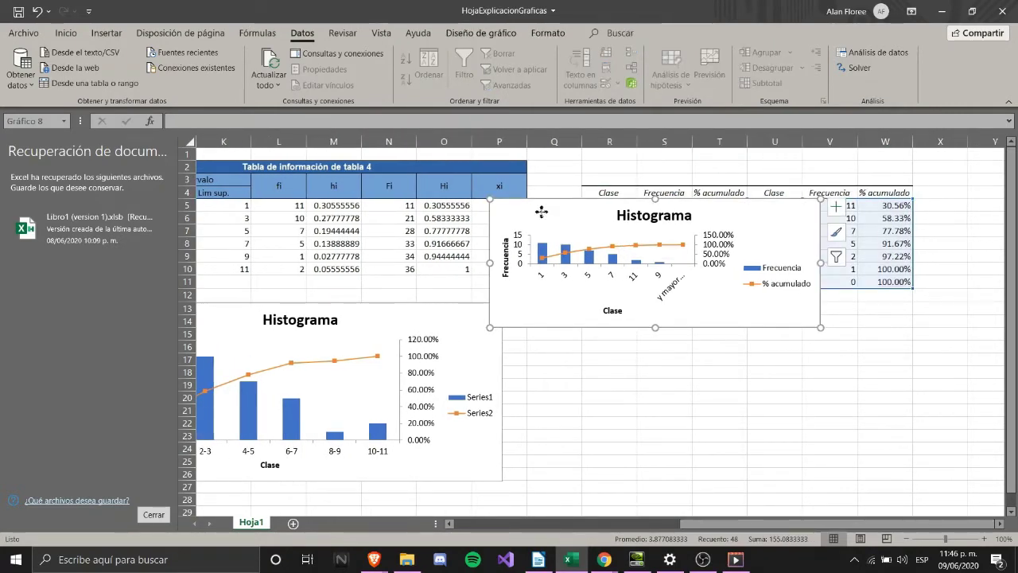
left_click_drag(540, 210, 662, 343)
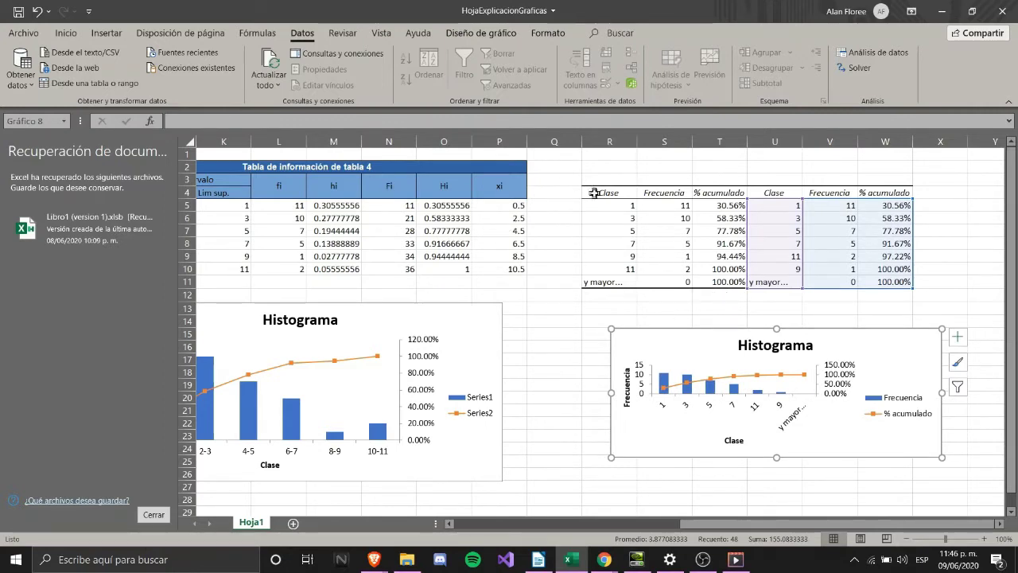
Clear the contents and formatting of the unsorted frequency table in R4:T11, keeping the Pareto-ordered one.
left_click_drag(593, 192, 714, 284)
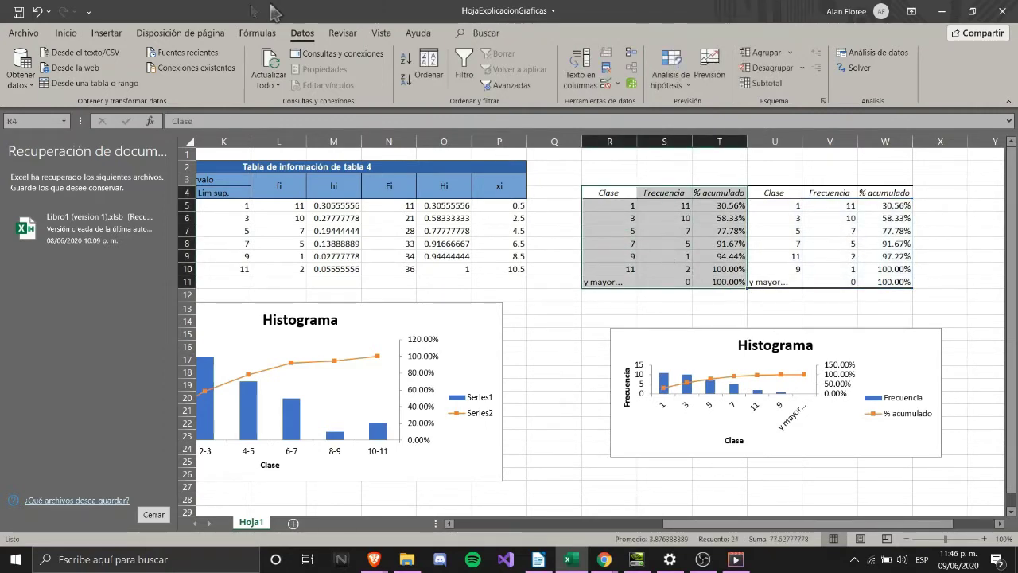
left_click(66, 33)
left_click(834, 83)
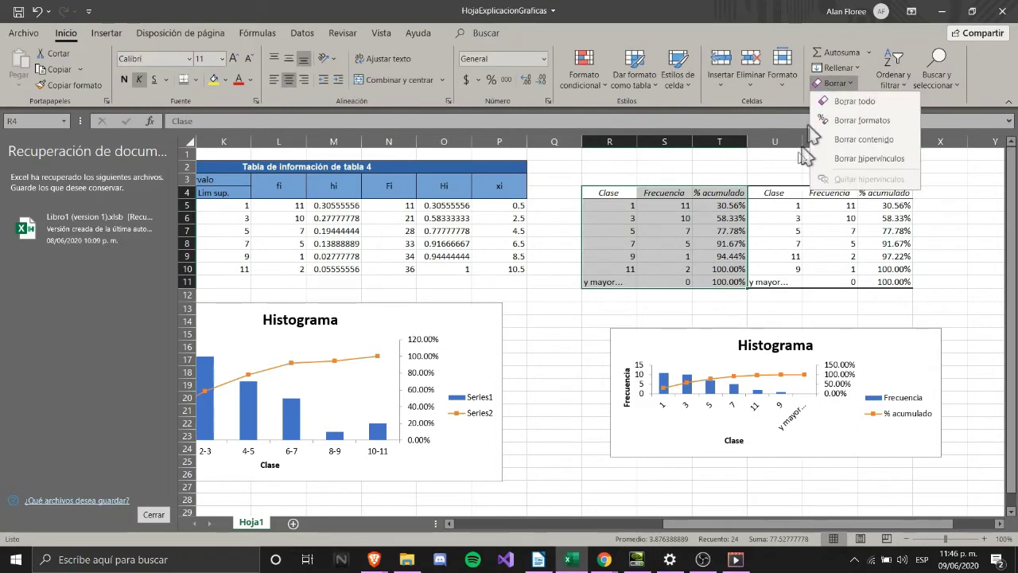
left_click(854, 101)
left_click(709, 165)
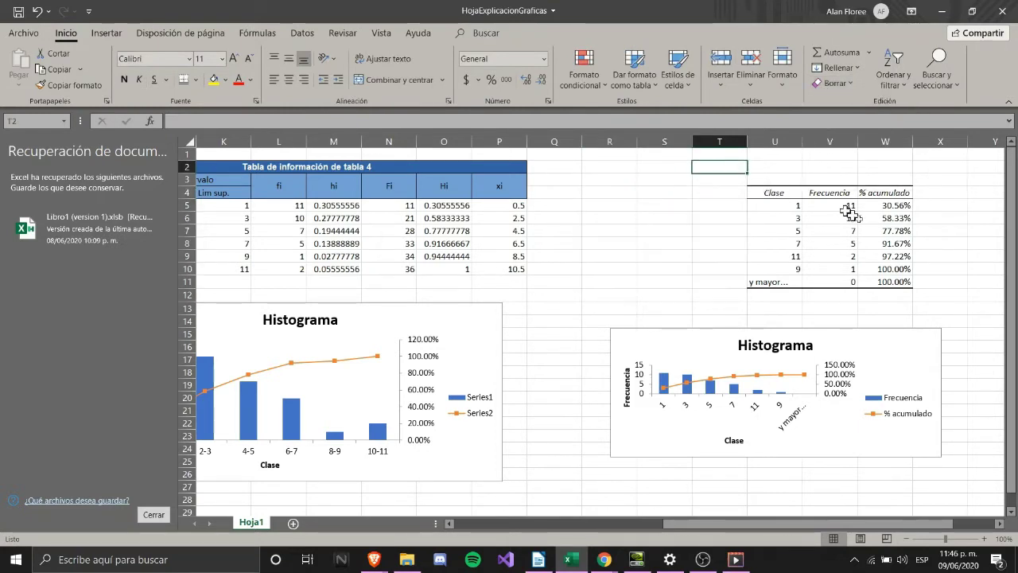
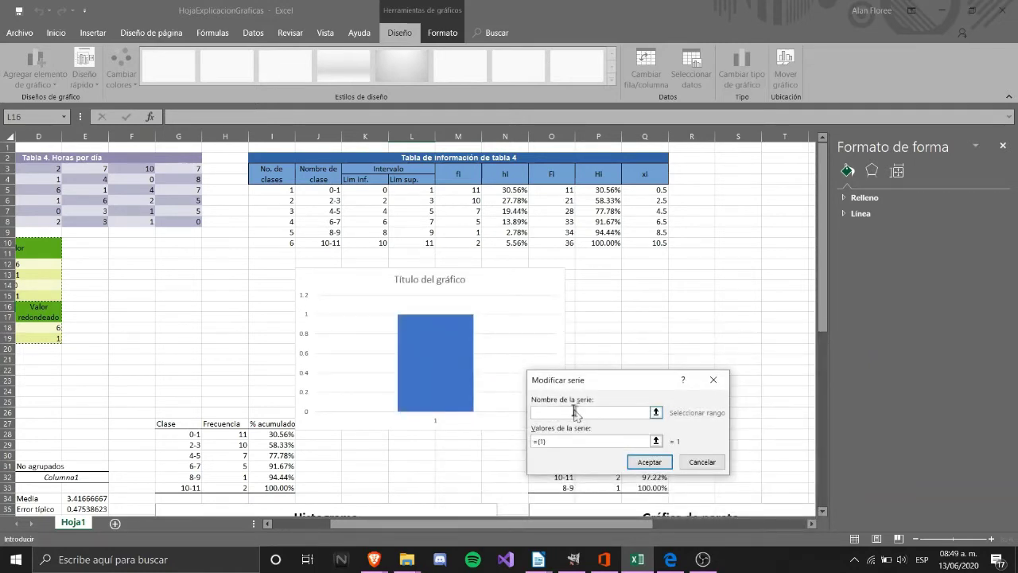
Name the column chart's series Frecuencia, take its values from M5:M10 (fi), and accept the data source.
key("Caps_Lock")
type("F")
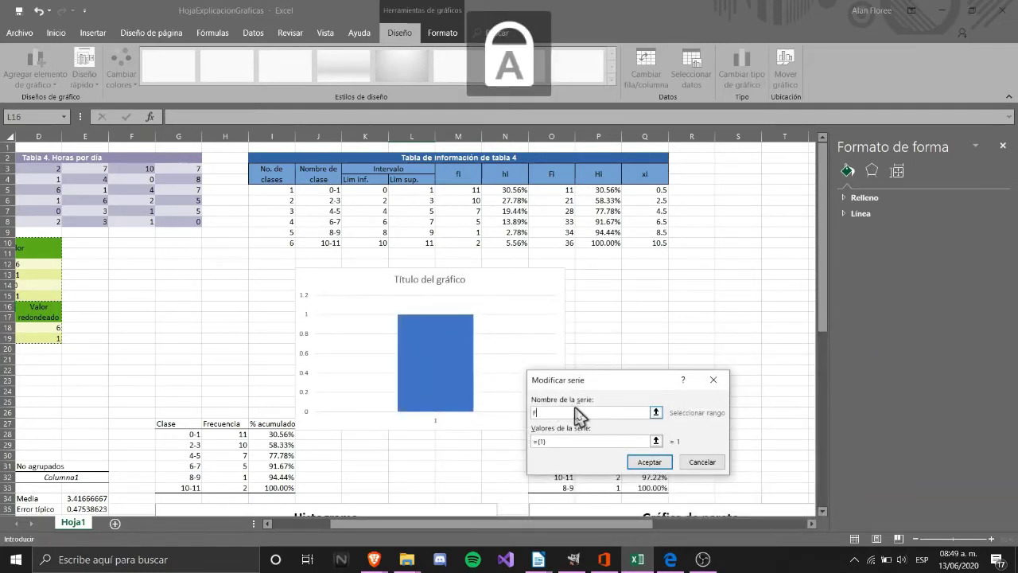
key("Caps_Lock")
type("recuencia")
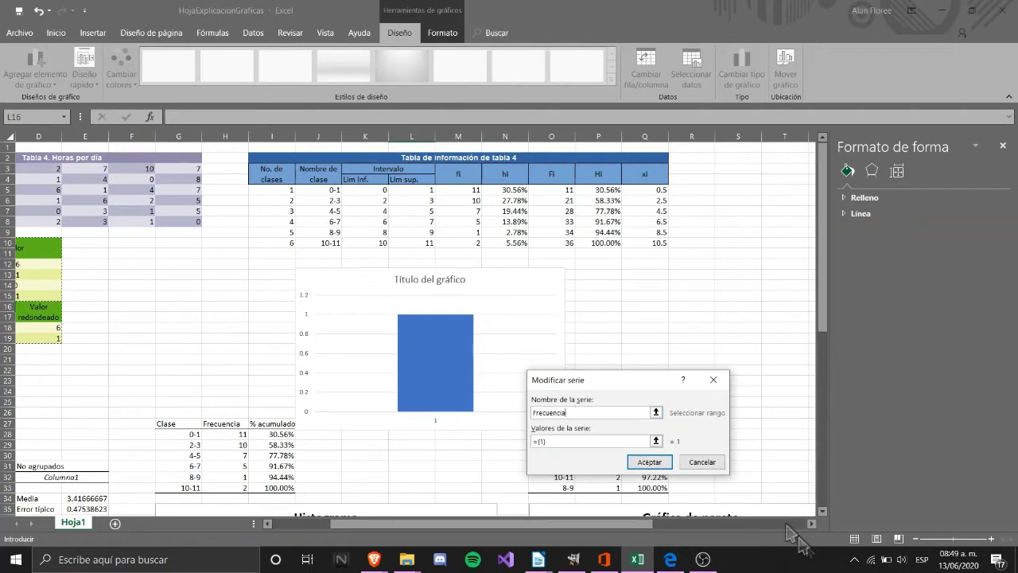
left_click(656, 441)
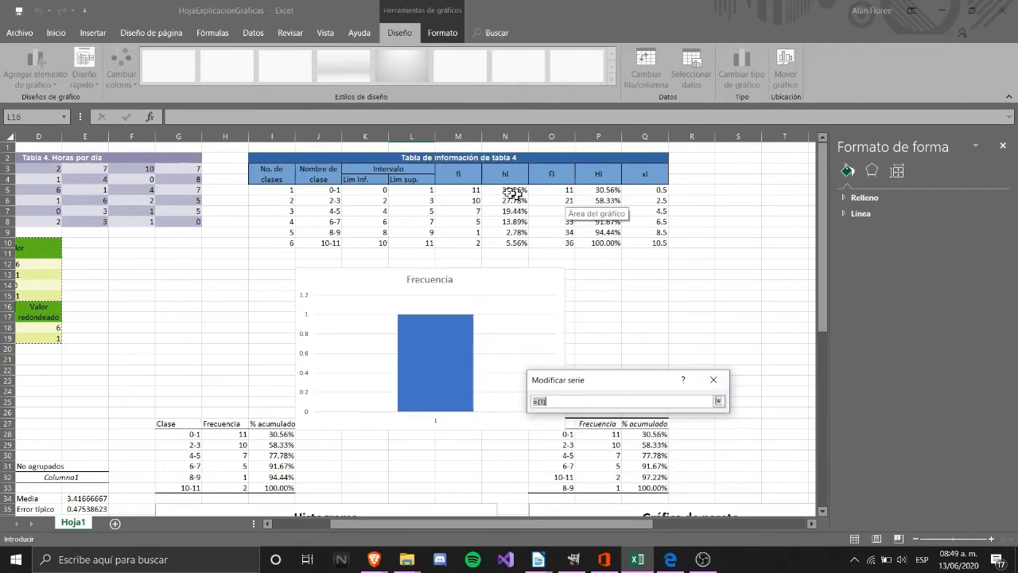
left_click_drag(463, 190, 471, 244)
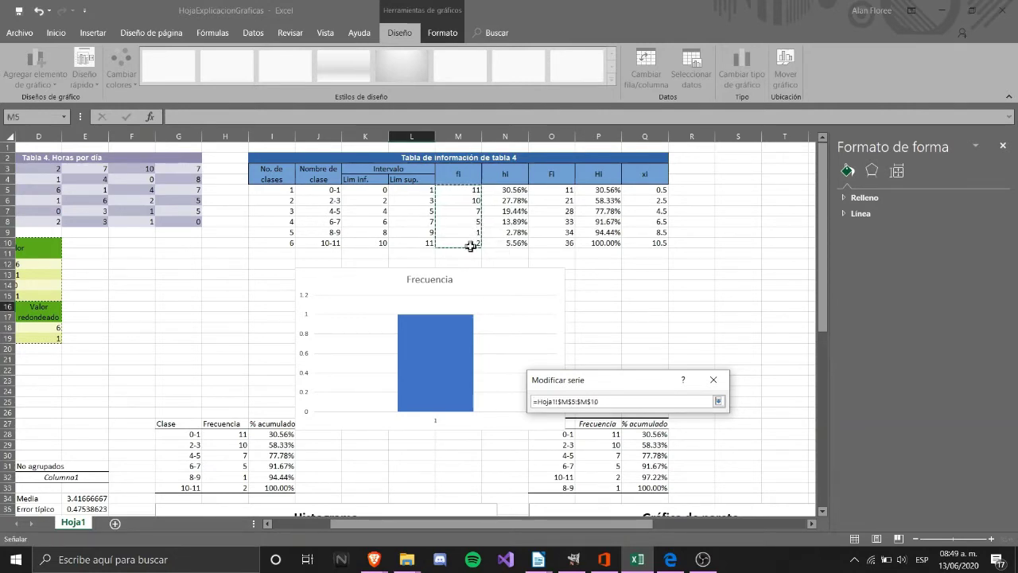
key("Return")
key("Return")
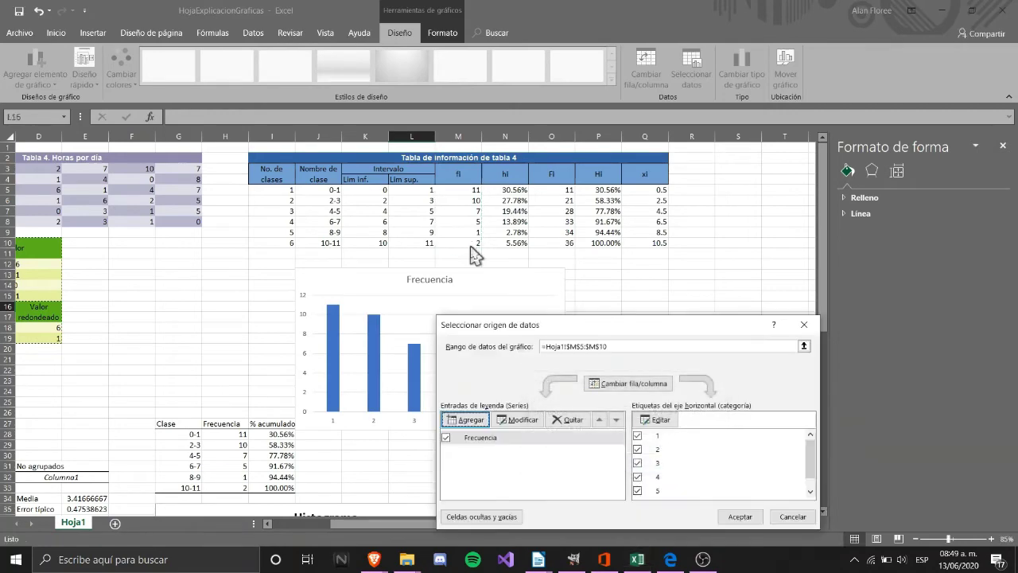
left_click_drag(522, 333, 692, 253)
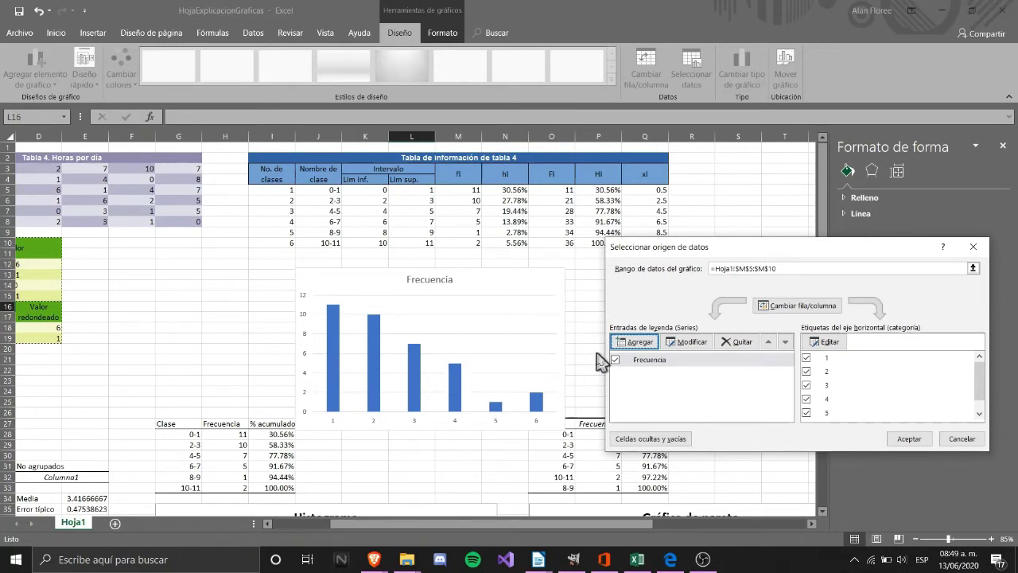
left_click(909, 439)
Set the column chart's horizontal axis labels to the class names in J5:J10 and accept the data source.
scroll(480, 372, "down", 6)
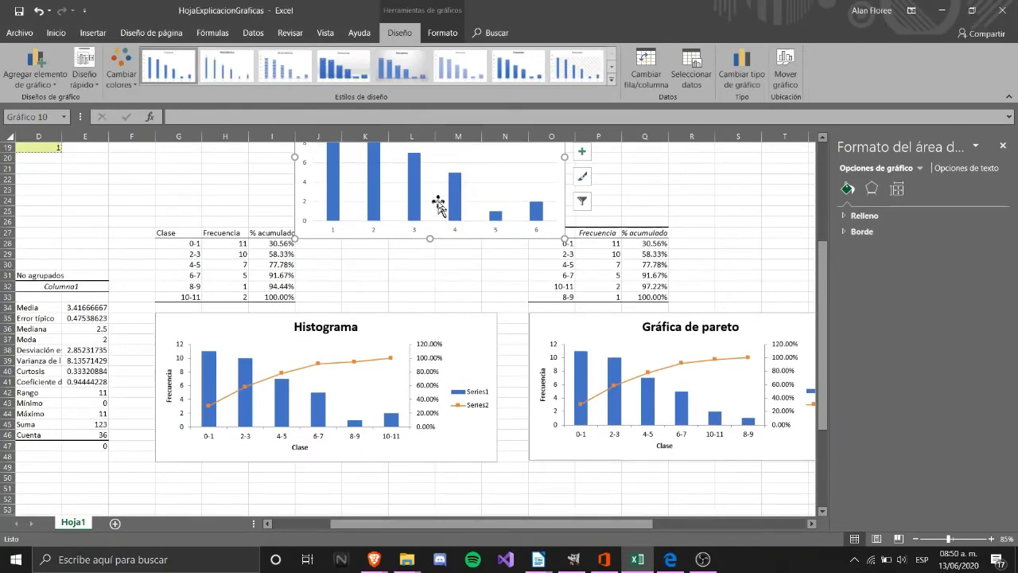
scroll(334, 366, "up", 2)
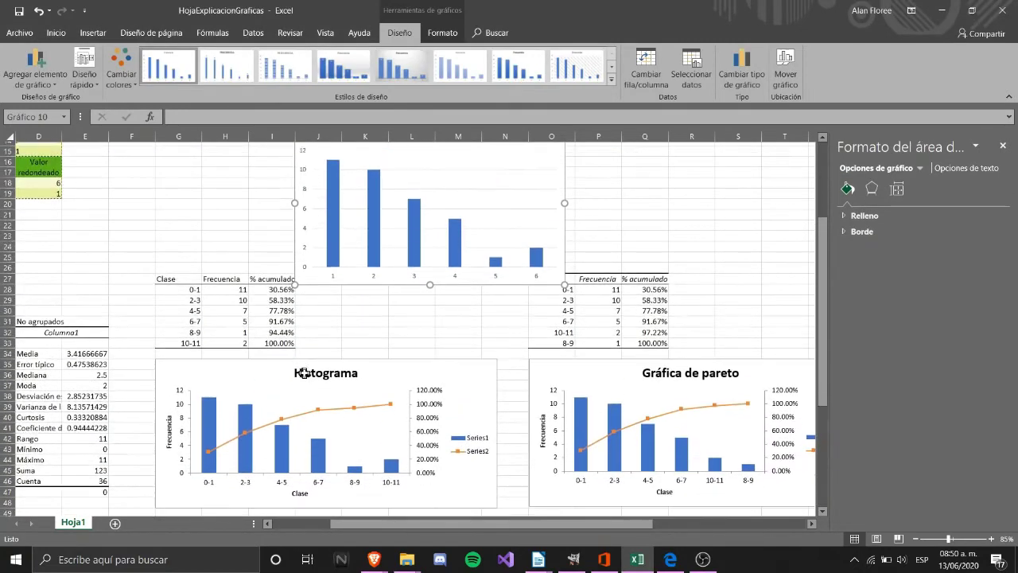
scroll(483, 345, "up", 4)
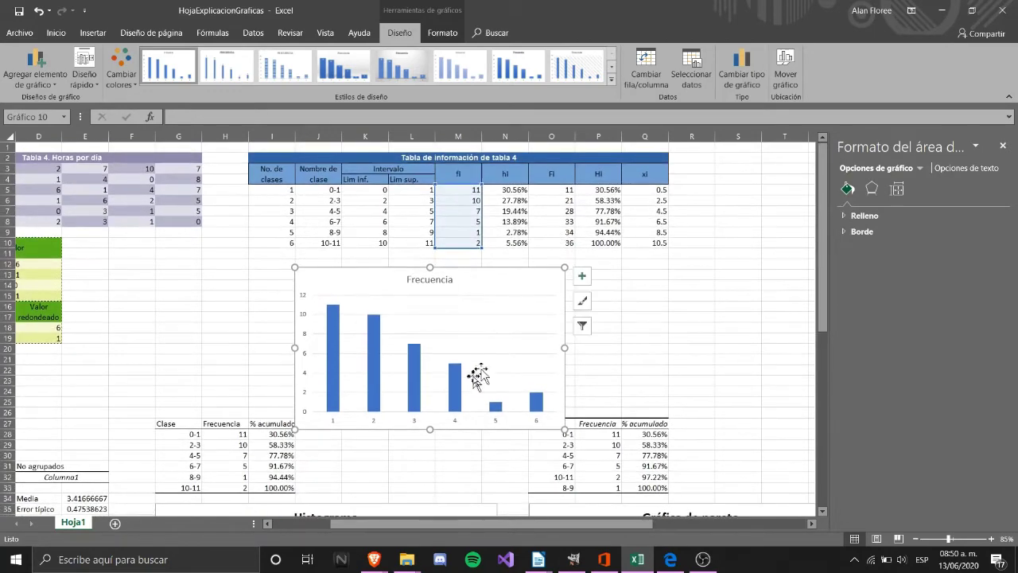
left_click(691, 73)
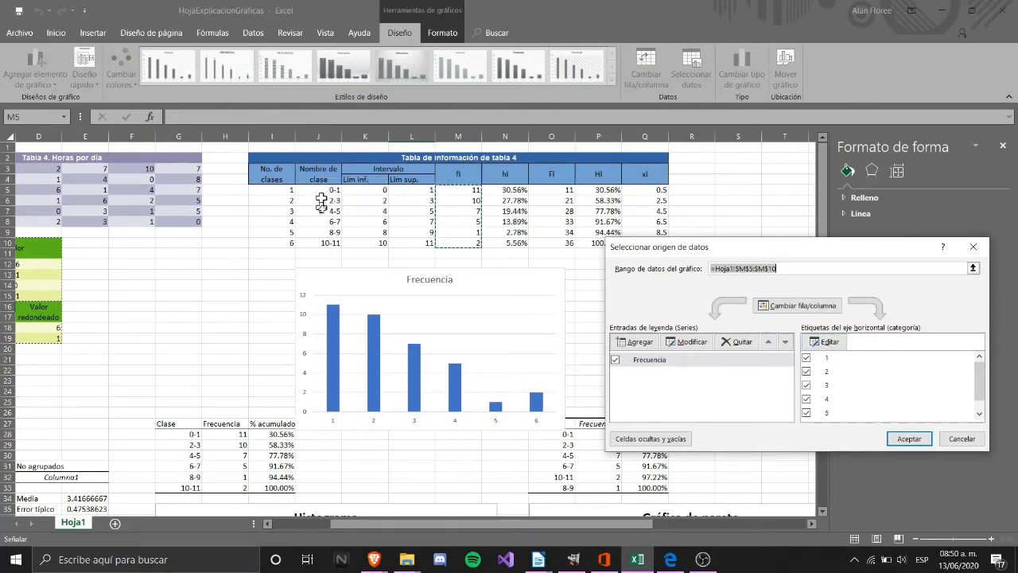
left_click(830, 343)
left_click(824, 352)
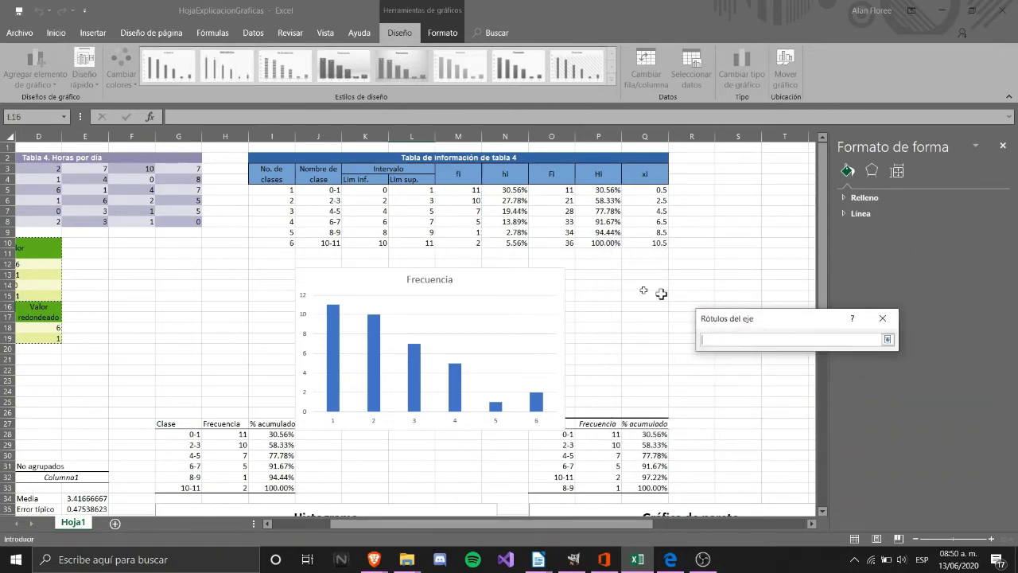
left_click_drag(317, 189, 327, 245)
key("Return")
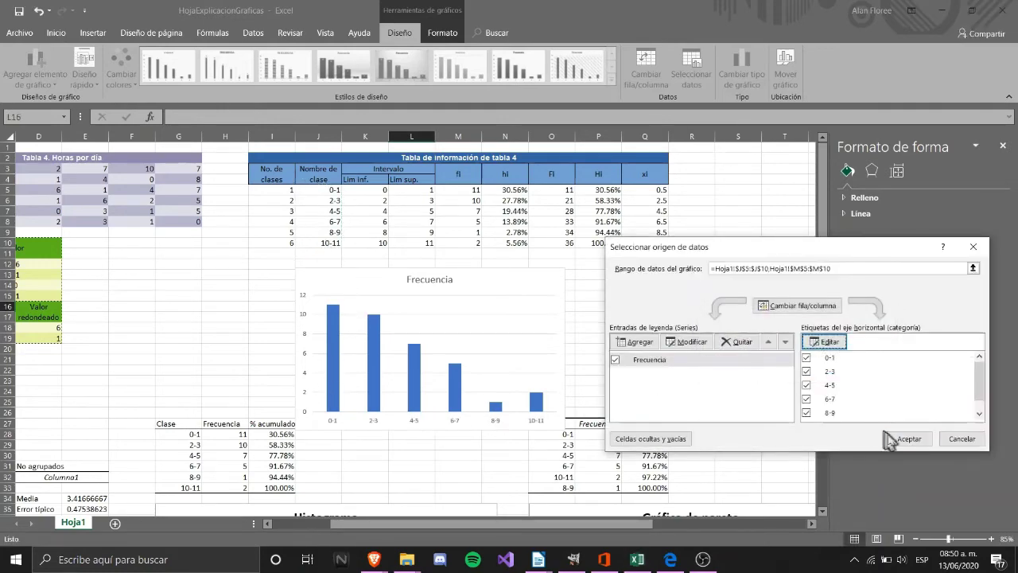
left_click(909, 438)
left_click(589, 370)
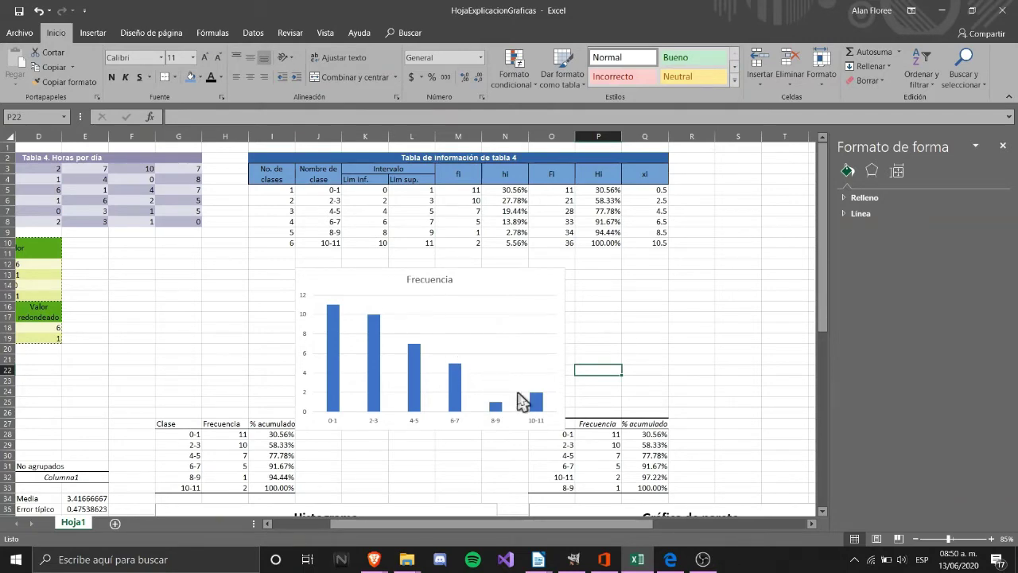
Add axis titles to the column chart and set the vertical axis title to Frecuencia.
left_click(541, 316)
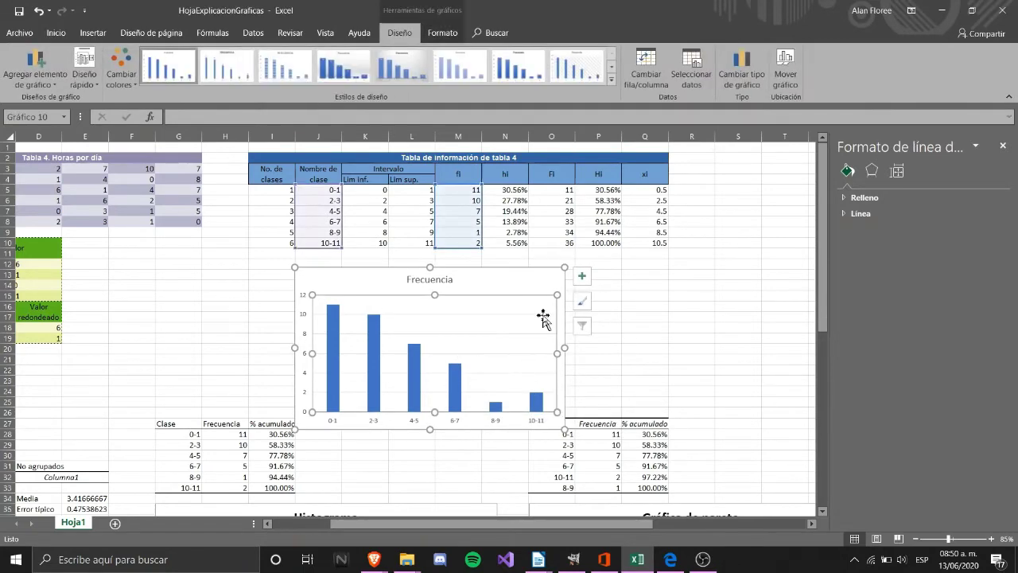
left_click(582, 276)
left_click(630, 309)
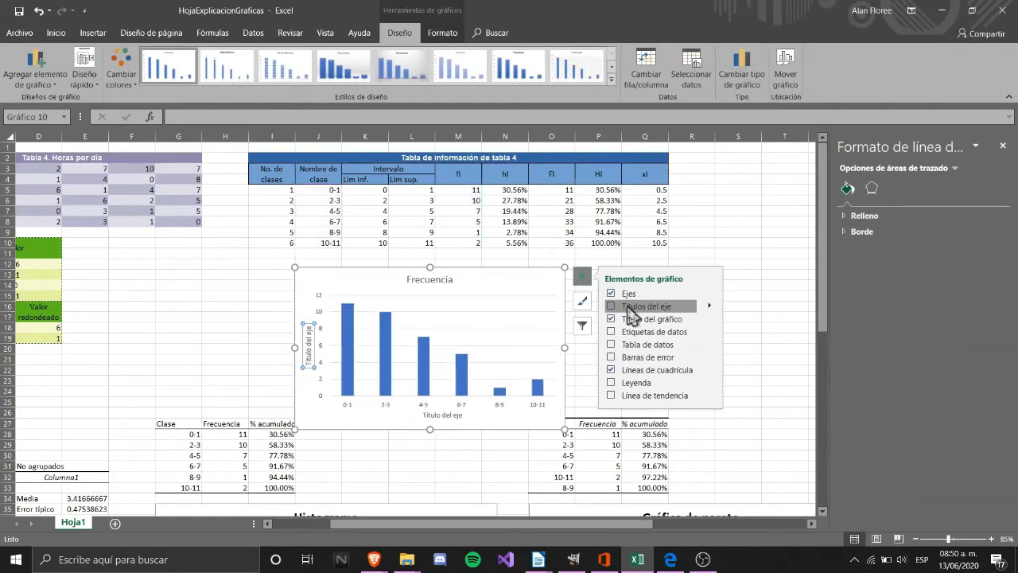
left_click(311, 347)
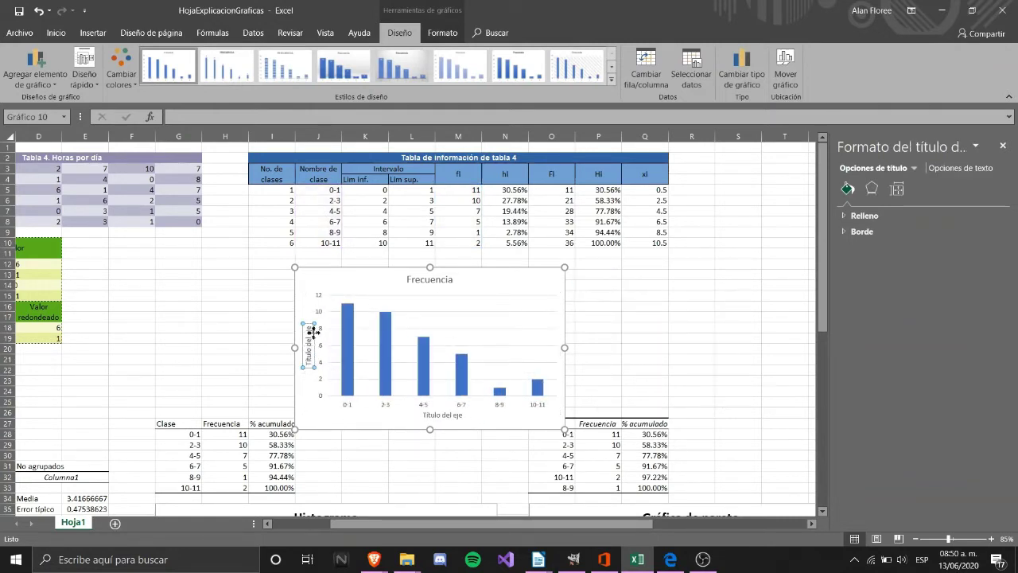
triple_click(313, 332)
key("BackSpace")
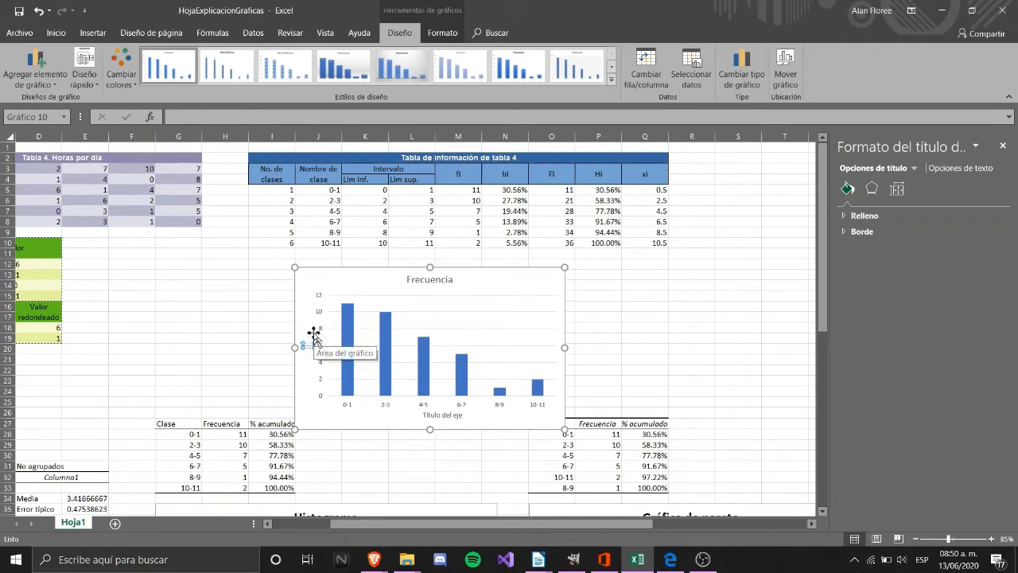
key("Caps_Lock")
type("Frecuencia")
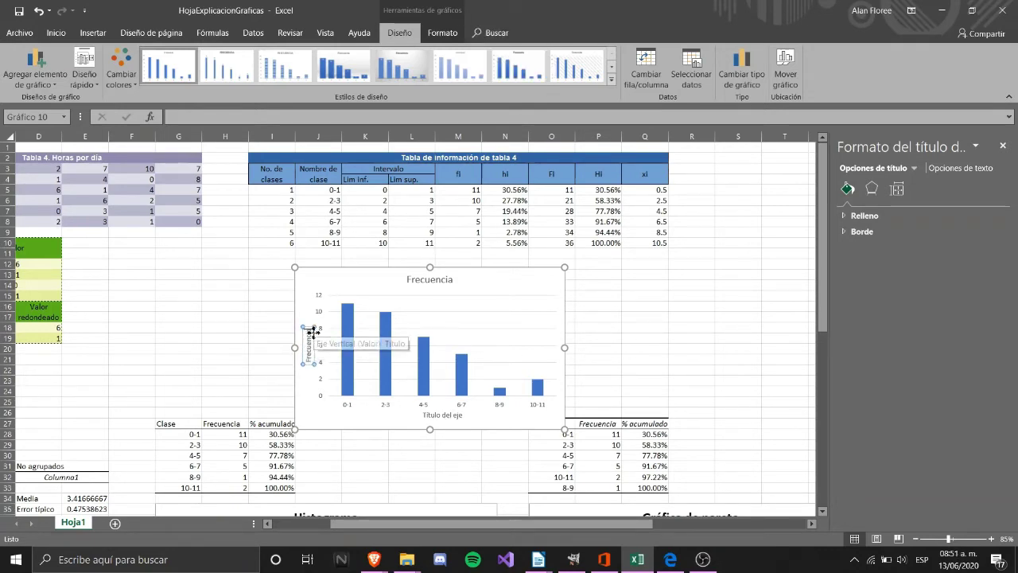
Set the column chart's horizontal axis title to Clases and move the chart to just below the information table.
left_click(442, 415)
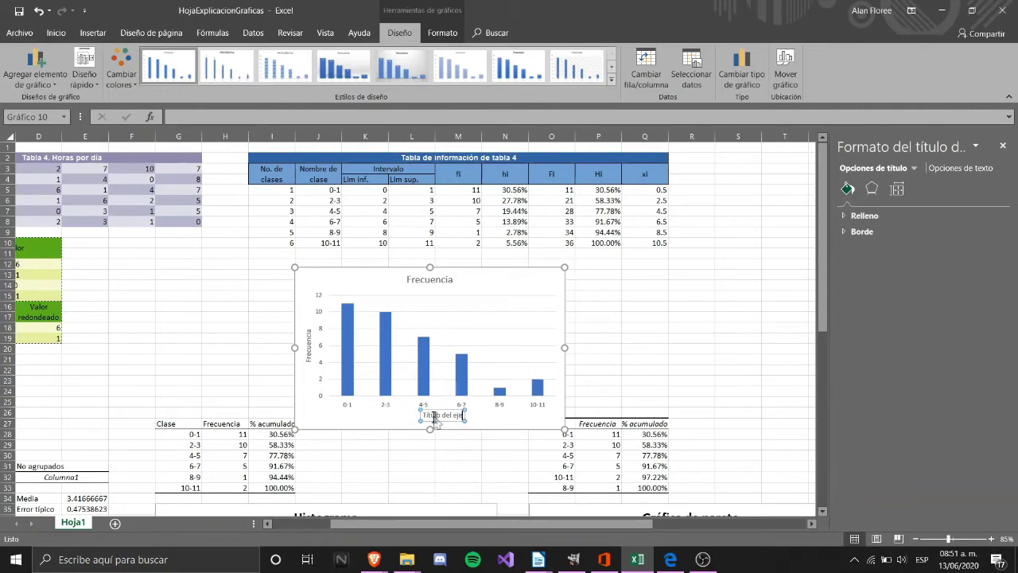
key("Caps_Lock")
type("C")
key("Caps_Lock")
type("lases")
left_click(695, 382)
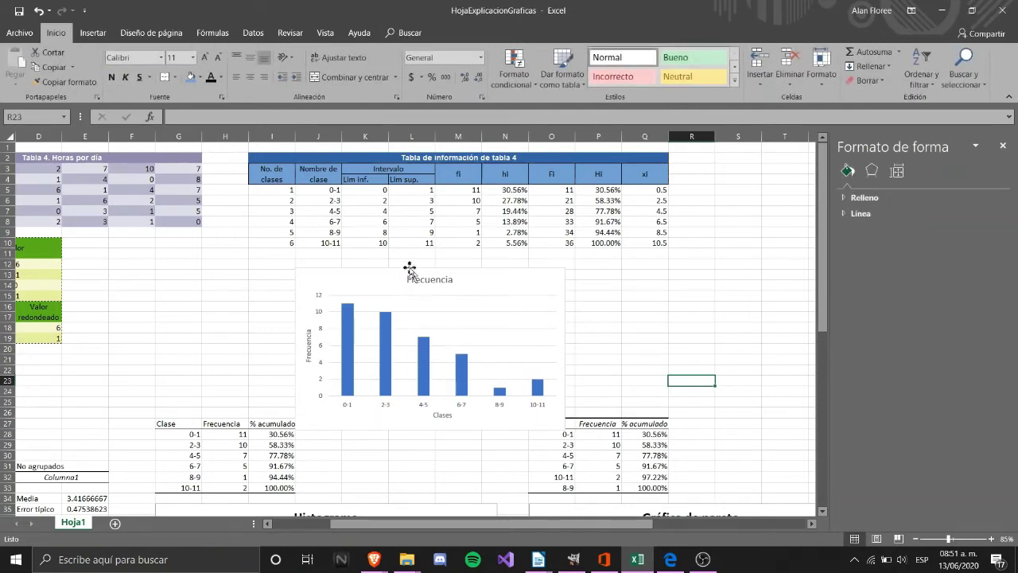
left_click_drag(477, 284, 499, 274)
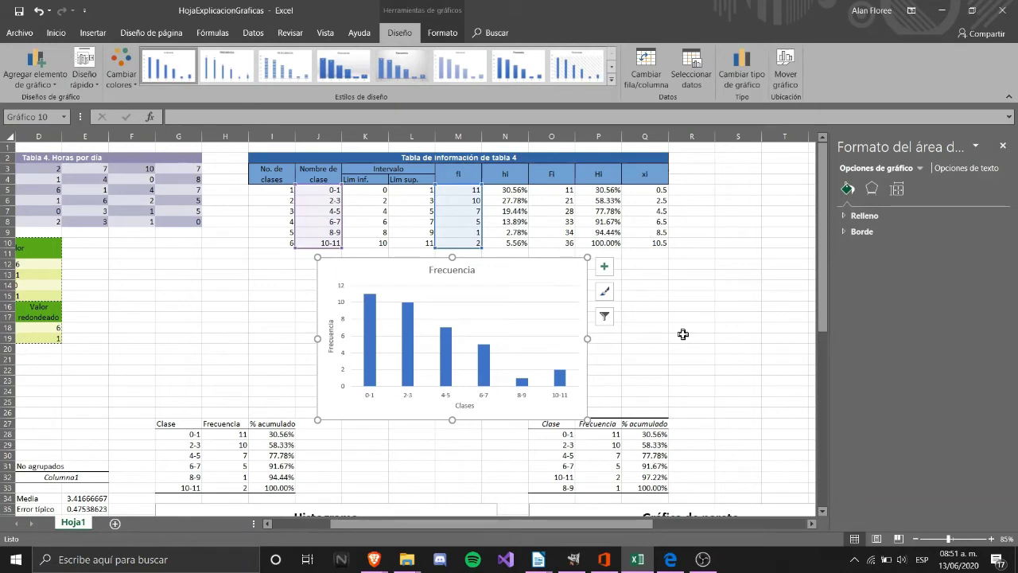
left_click(585, 77)
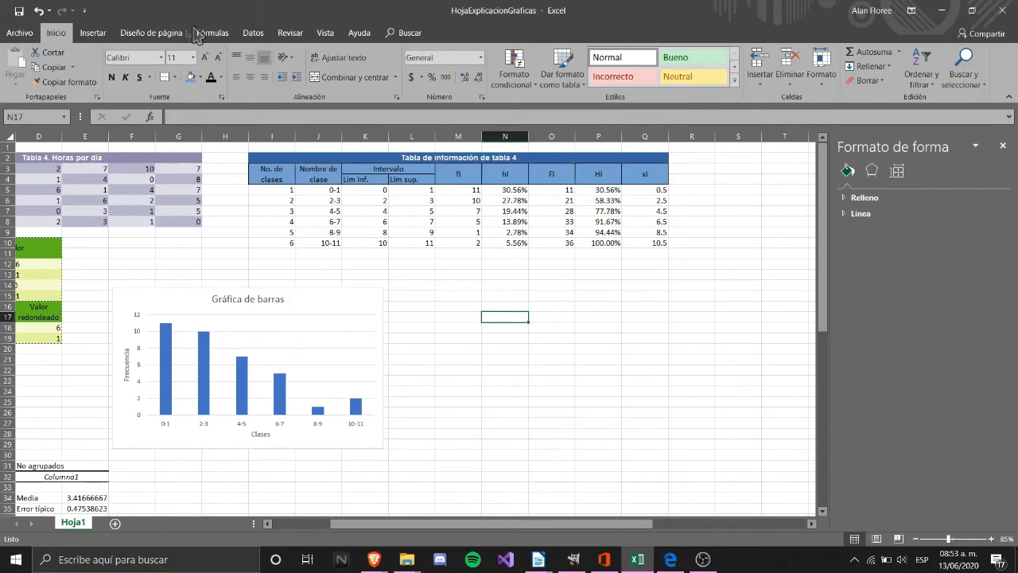
Insert an empty pie chart and place it beside the bar chart, starting at about L14.
left_click(89, 34)
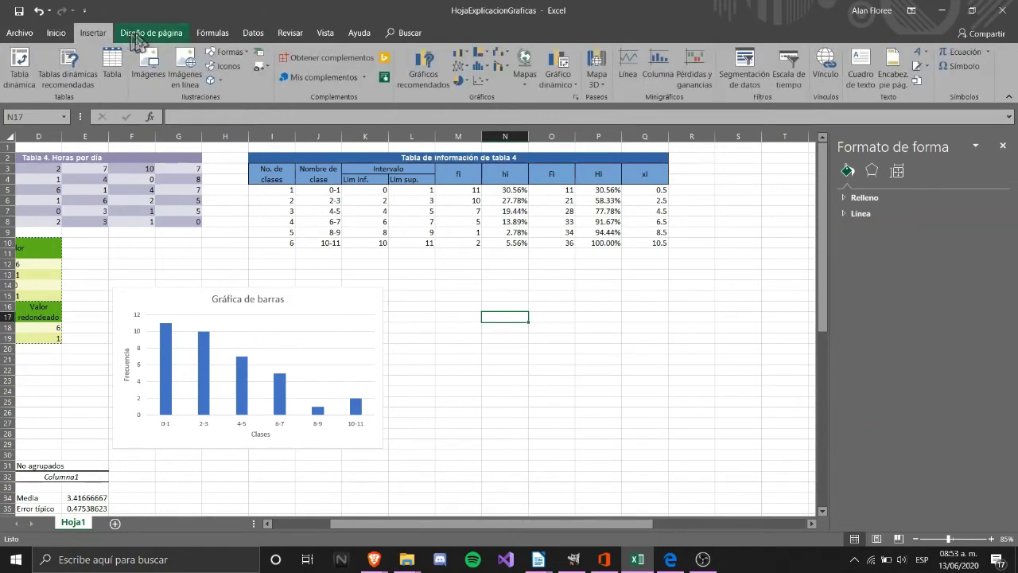
left_click(466, 80)
left_click(474, 121)
left_click_drag(450, 258, 598, 296)
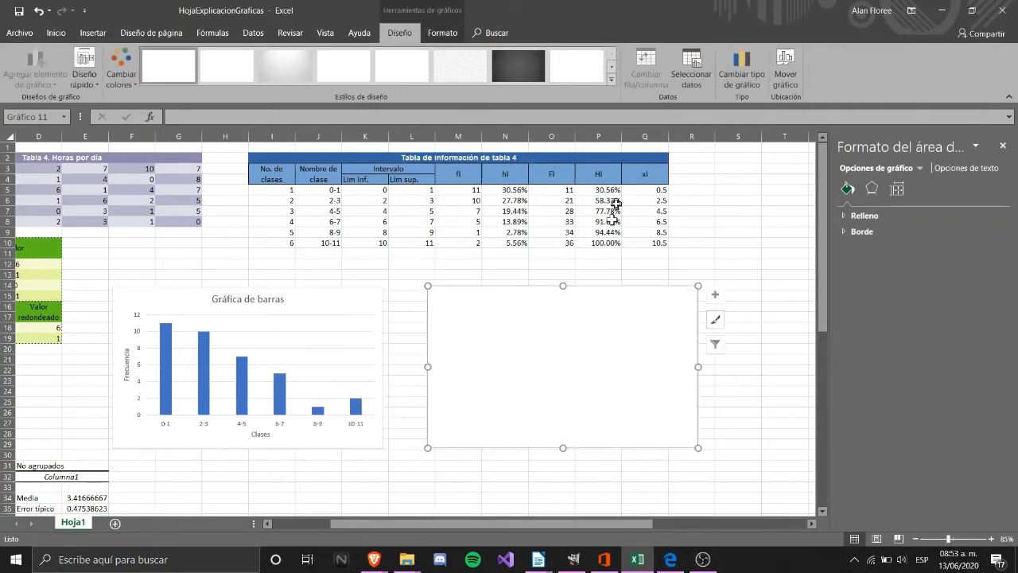
Add a series named Frecuencia to the pie chart, with its values taken from M5:M10.
left_click(680, 77)
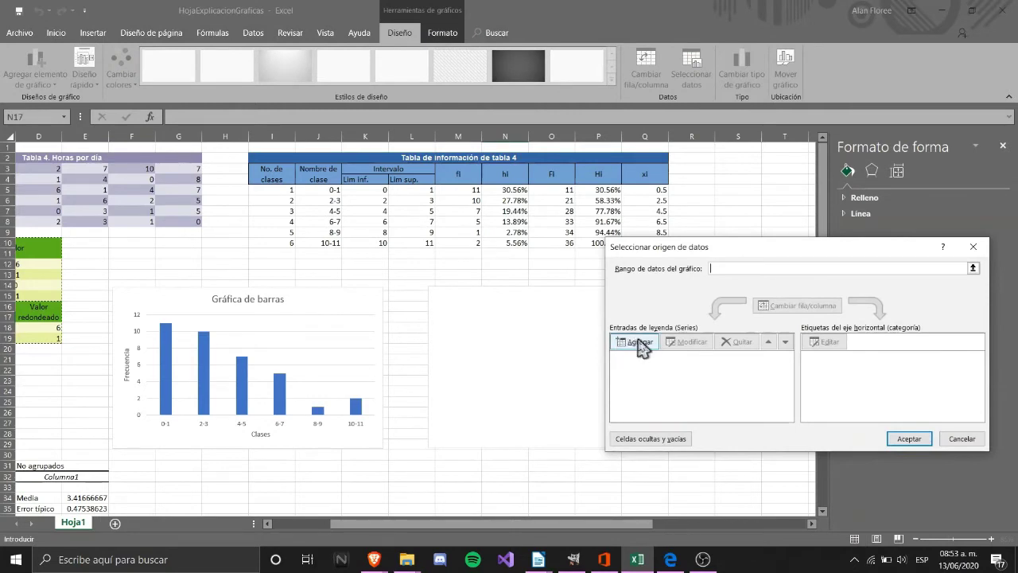
left_click(641, 344)
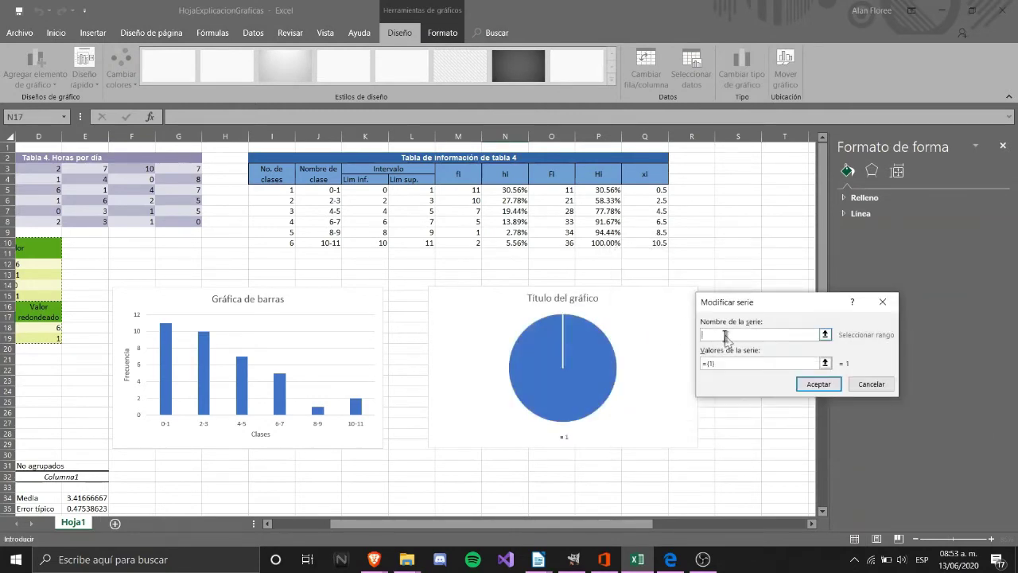
key("Caps_Lock")
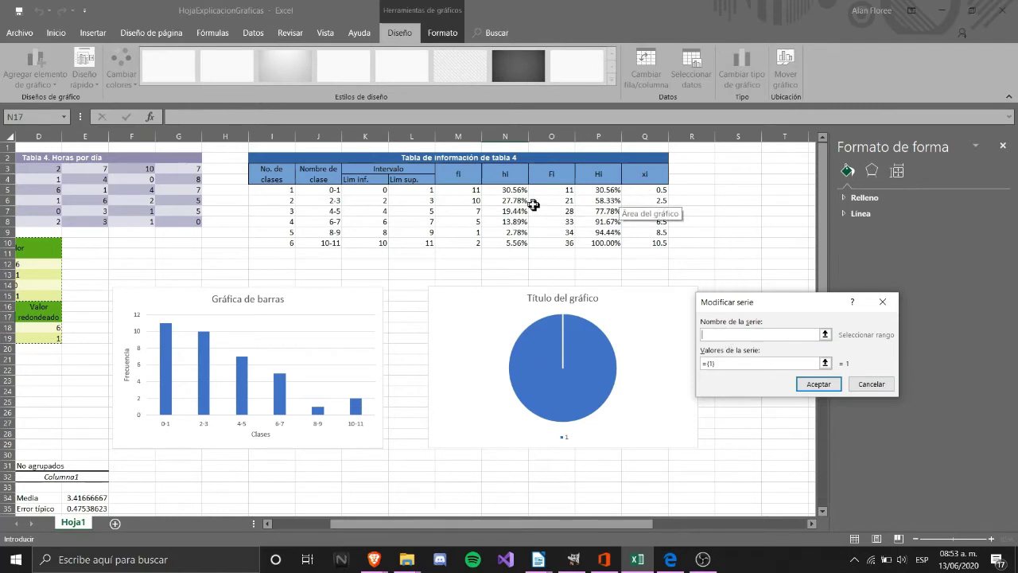
type("F")
key("Caps_Lock")
type("recuencia")
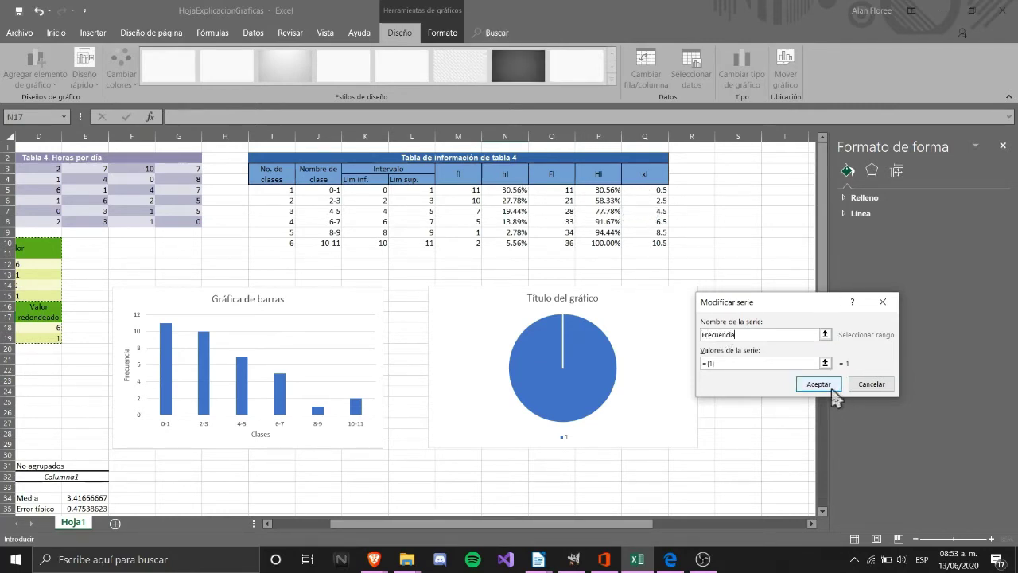
left_click(826, 364)
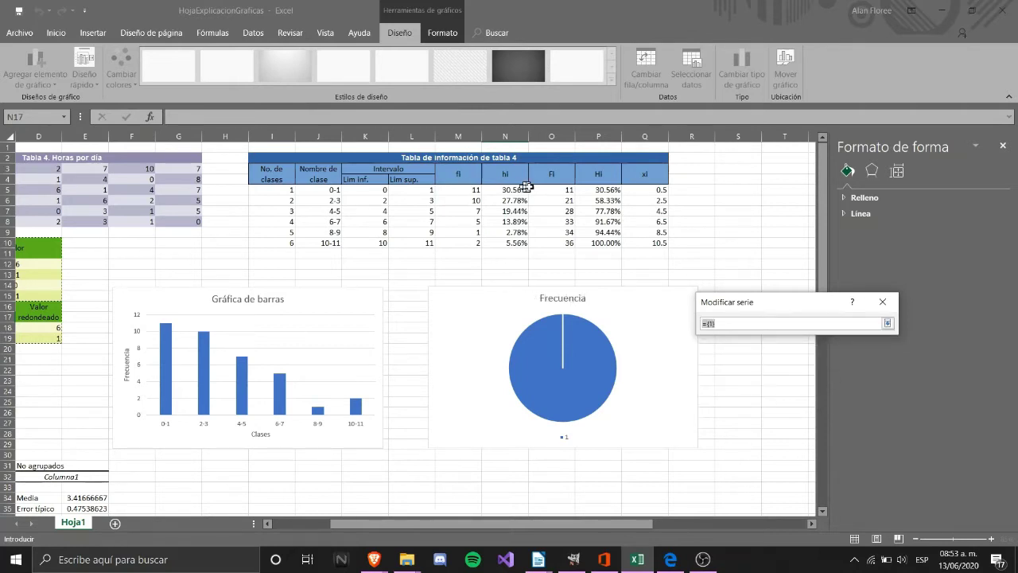
left_click_drag(469, 192, 470, 244)
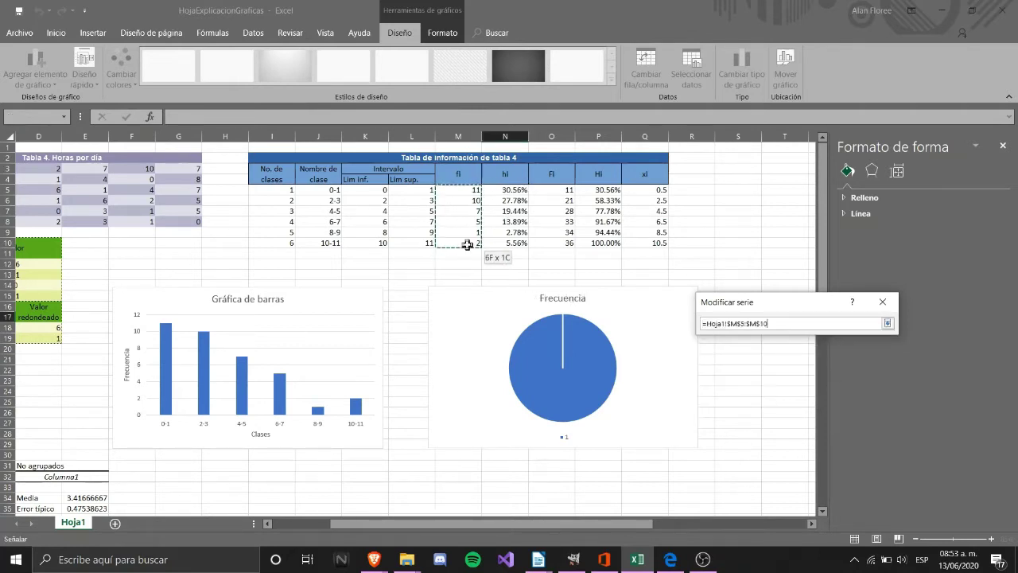
key("Return")
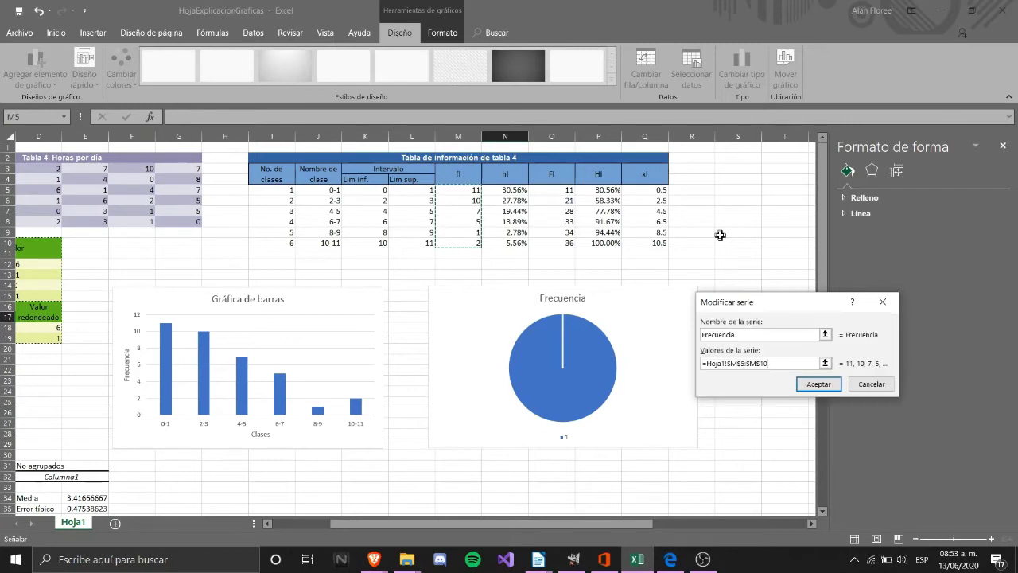
left_click(818, 383)
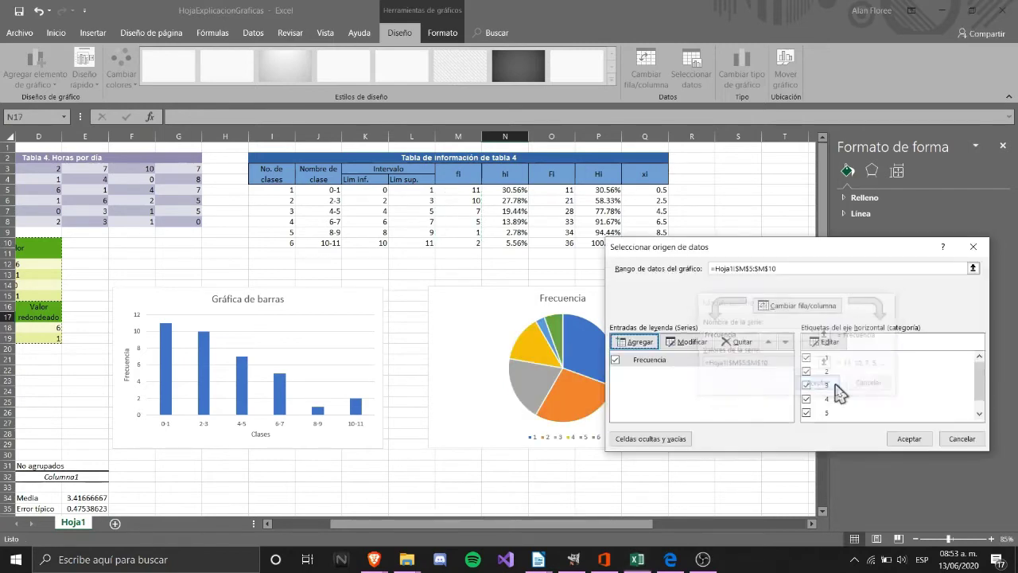
Set the pie chart's category labels to the class names in J5:J10 and apply the data source.
left_click(821, 350)
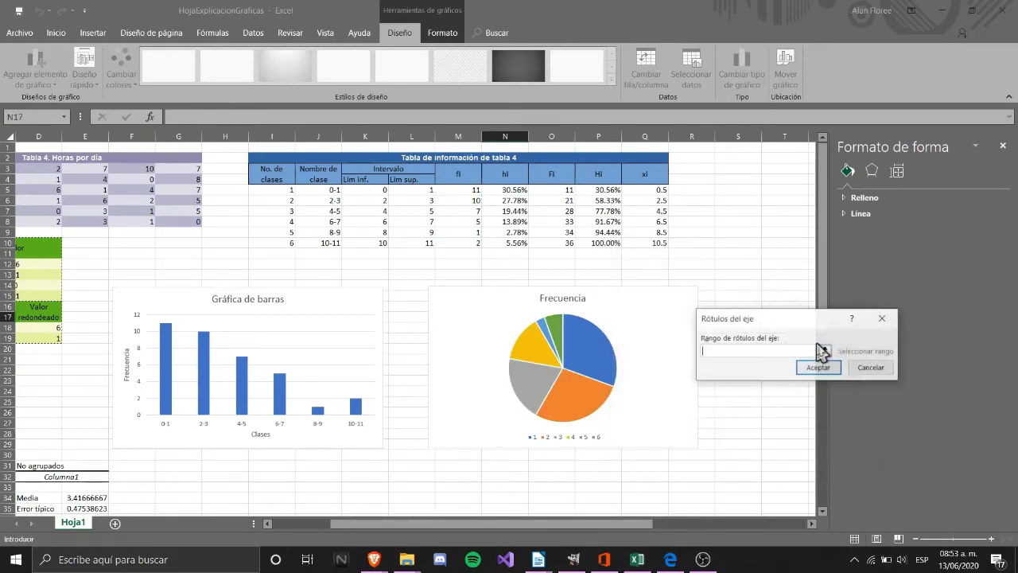
left_click(820, 350)
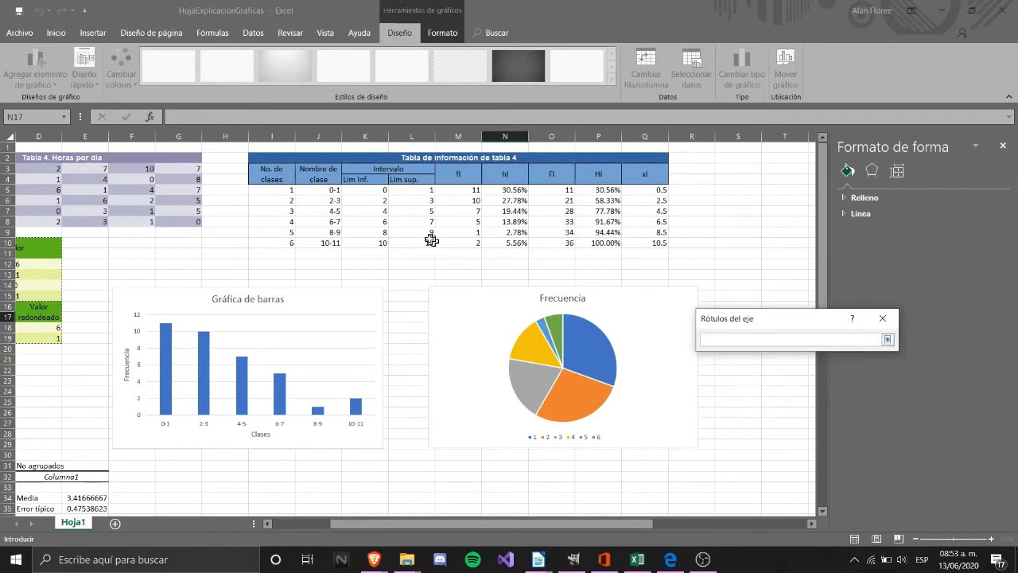
left_click_drag(333, 191, 336, 241)
key("Return")
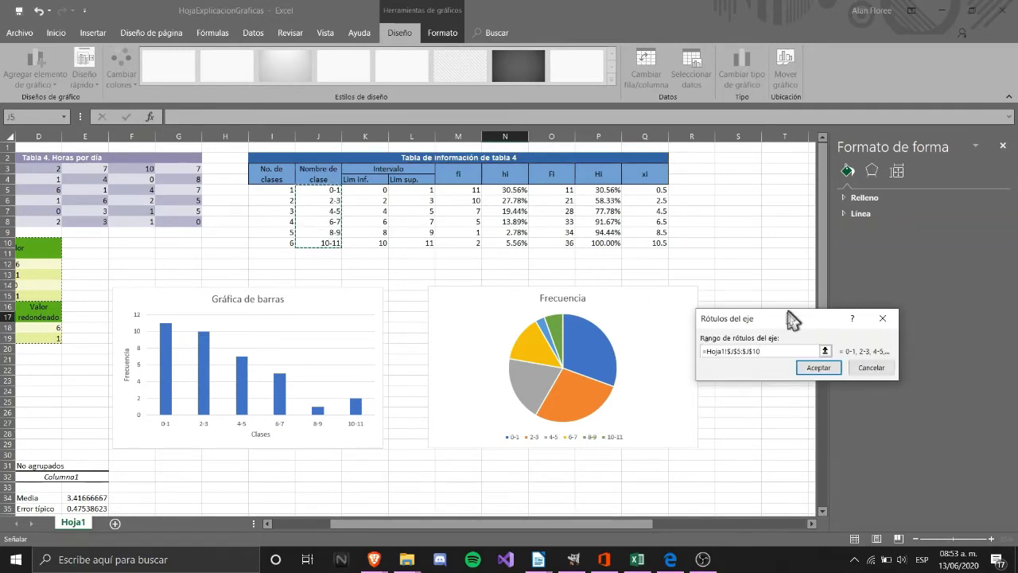
left_click(818, 368)
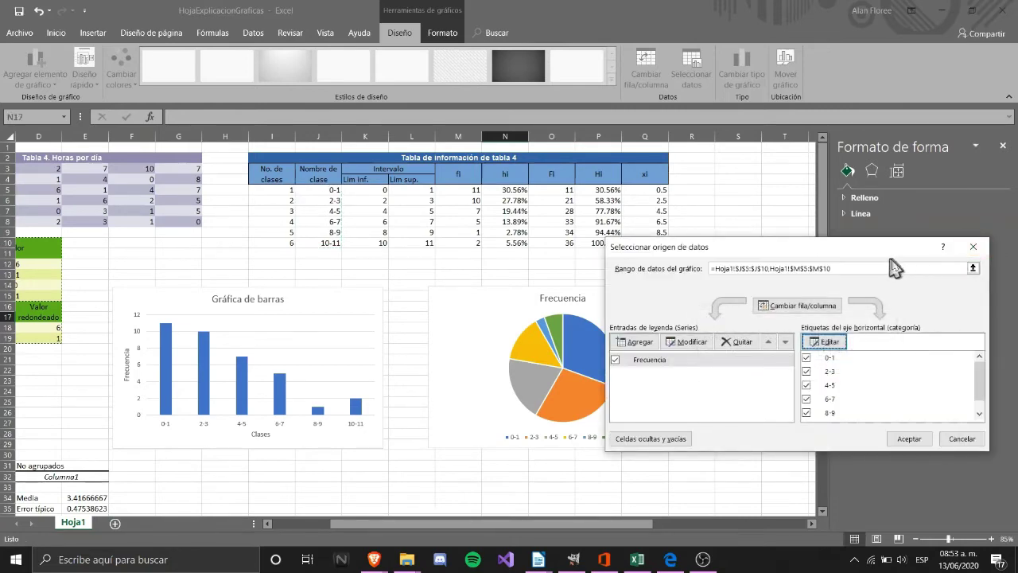
left_click(909, 440)
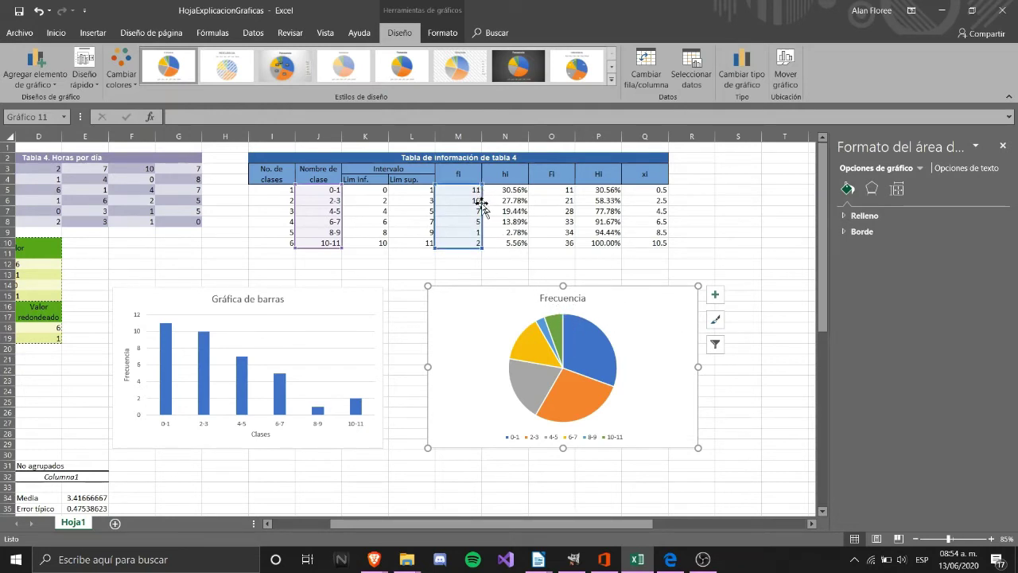
Try the relative frequencies in N5:N10 as the pie chart's values and return the range to M5:M10.
left_click_drag(482, 206, 500, 204)
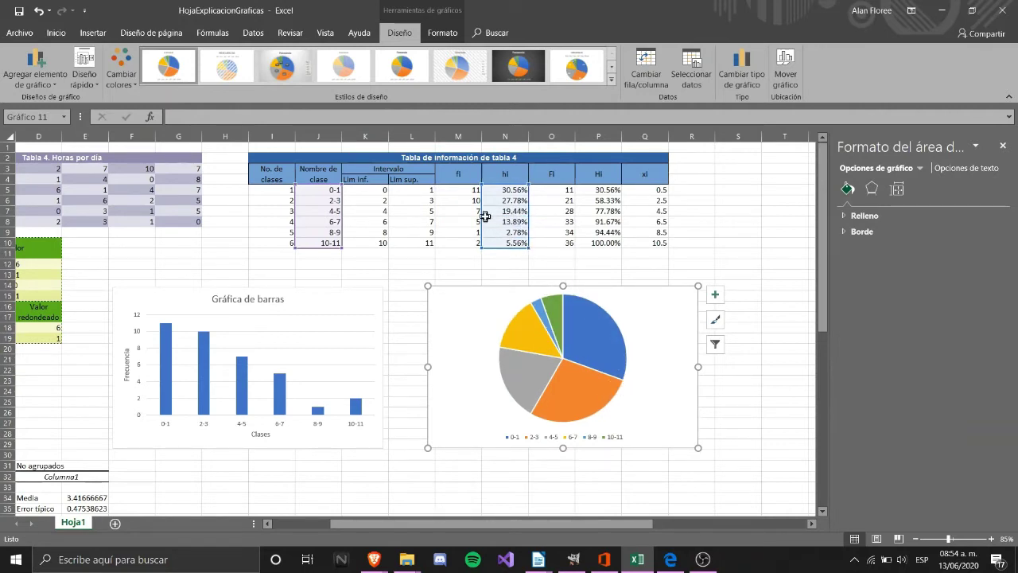
left_click_drag(484, 214, 471, 245)
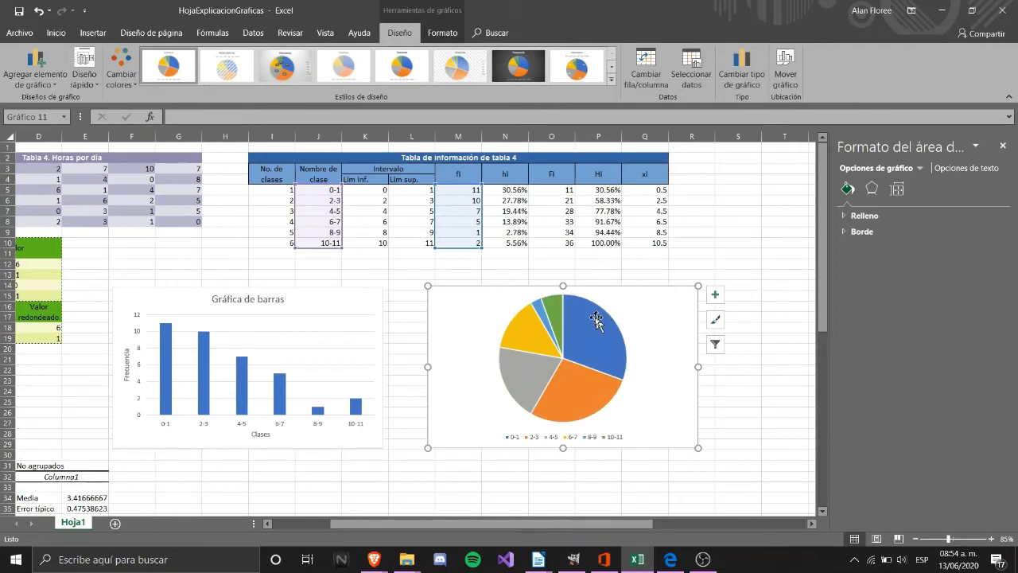
Add data labels and a chart title to the pie chart.
left_click(716, 296)
left_click(745, 325)
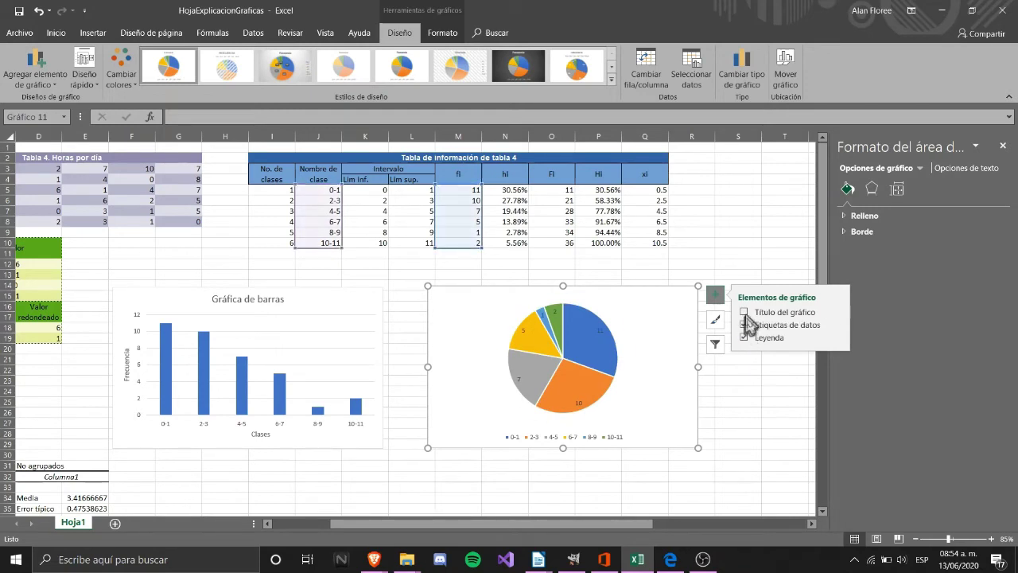
left_click(745, 312)
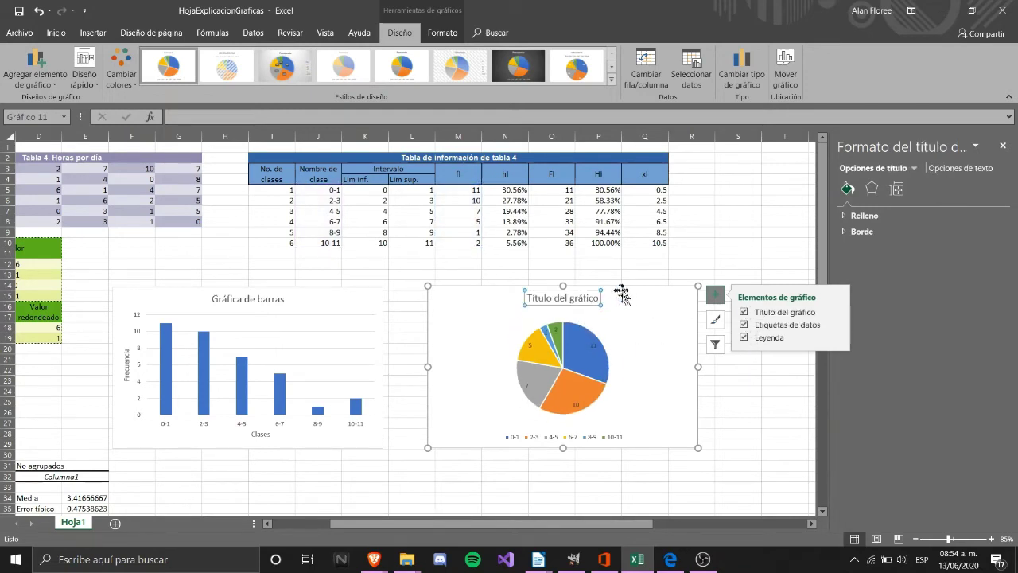
left_click(737, 274)
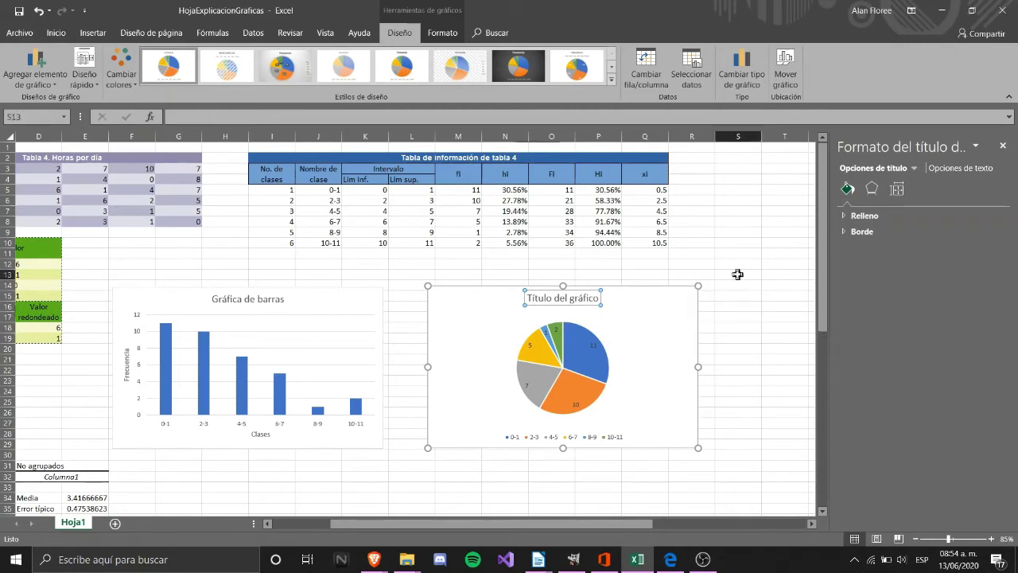
Switch the pie chart's values to the hi percentages in N5:N10.
left_click(625, 337)
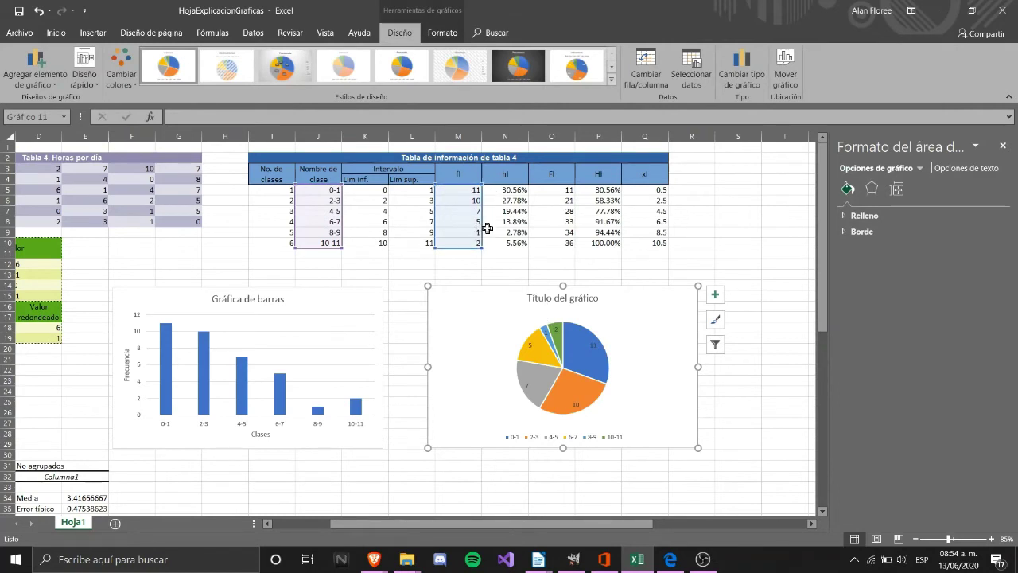
left_click_drag(488, 237, 534, 237)
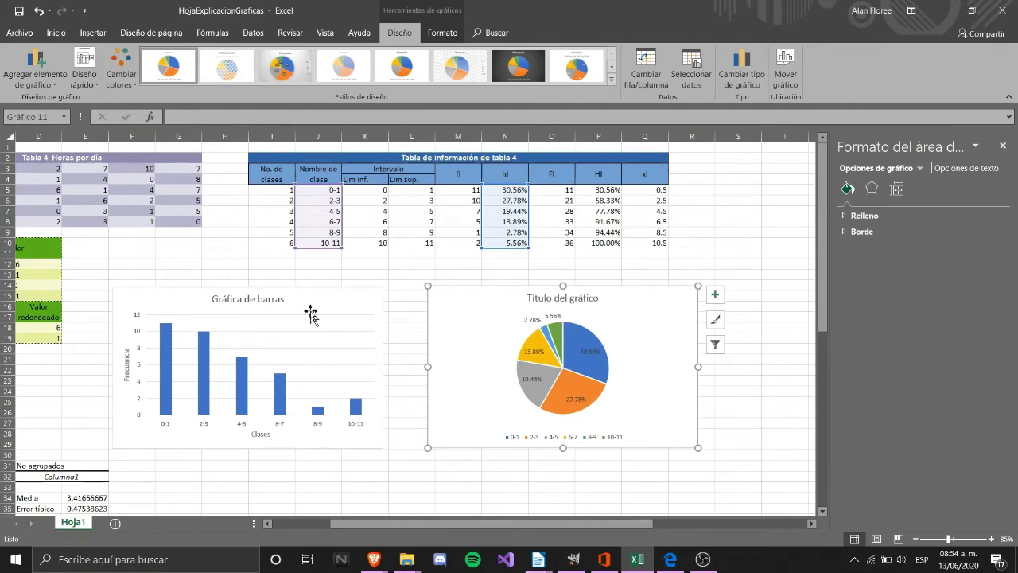
Change the Gráfica de barras column chart into a 2D pie chart.
left_click(303, 348)
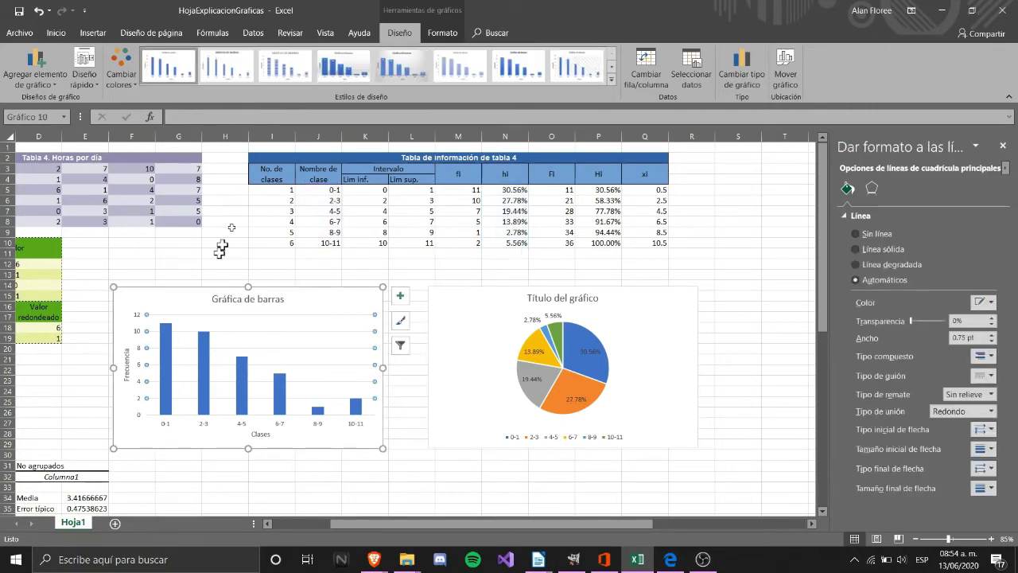
left_click(88, 36)
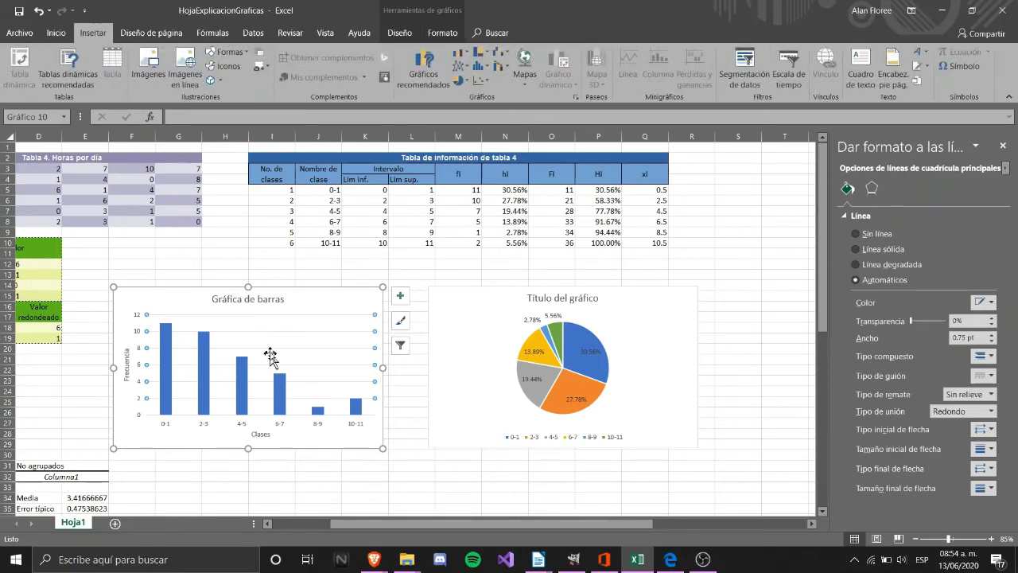
left_click(143, 324)
left_click(141, 340)
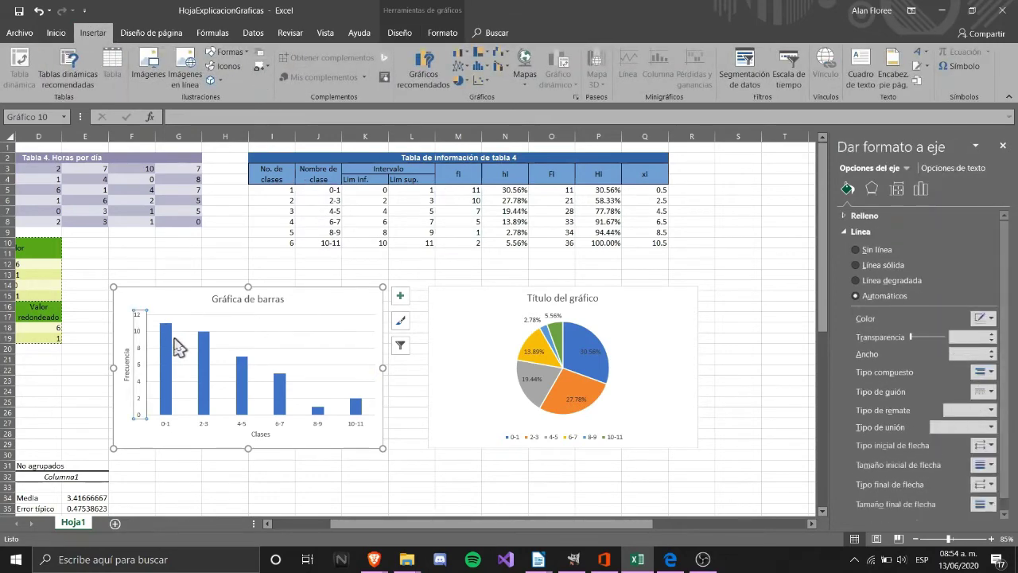
left_click(193, 316)
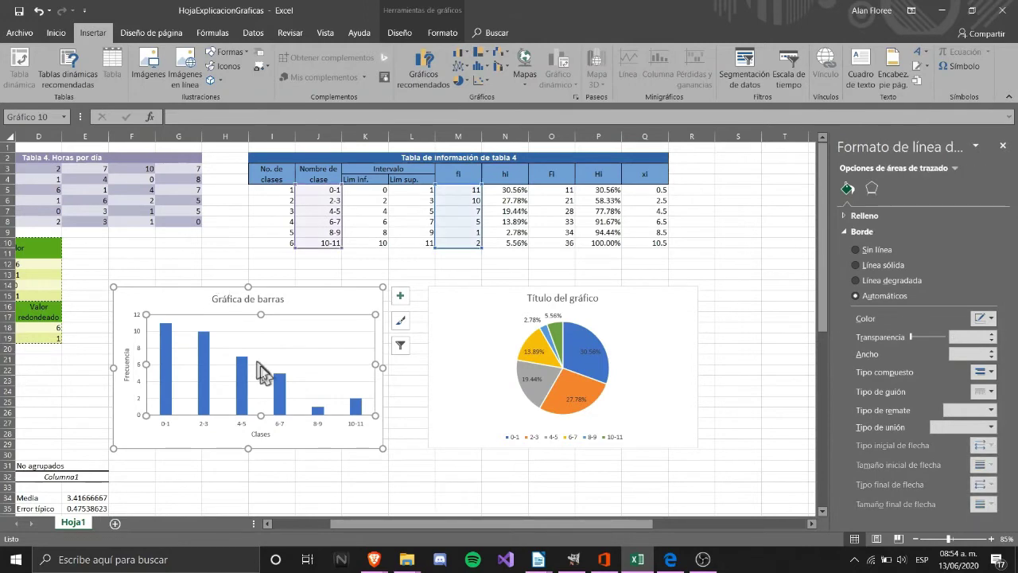
left_click(461, 82)
left_click(466, 119)
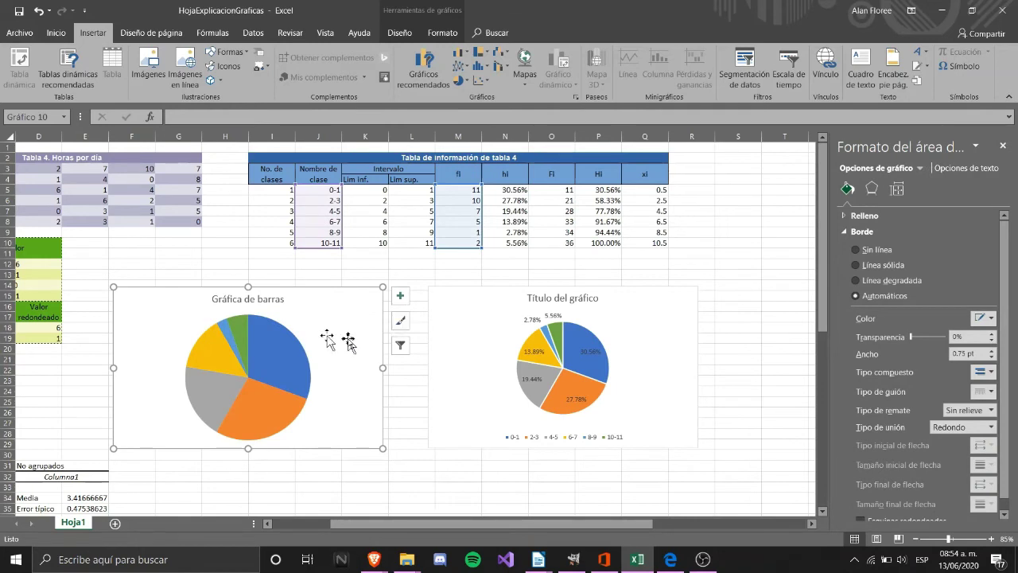
Add a legend and data labels to the pie chart titled Gráfica de barras.
left_click(401, 296)
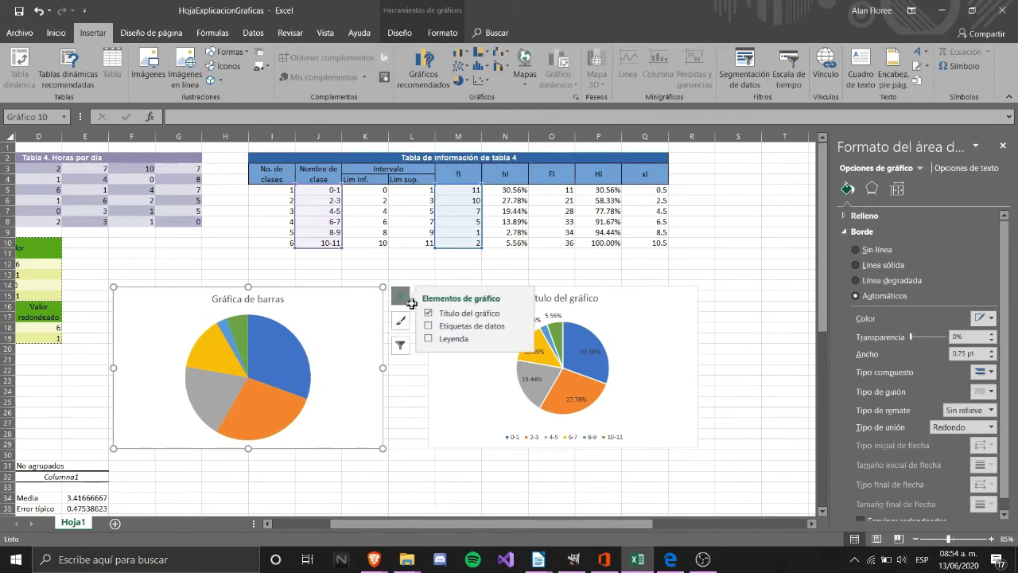
left_click(429, 340)
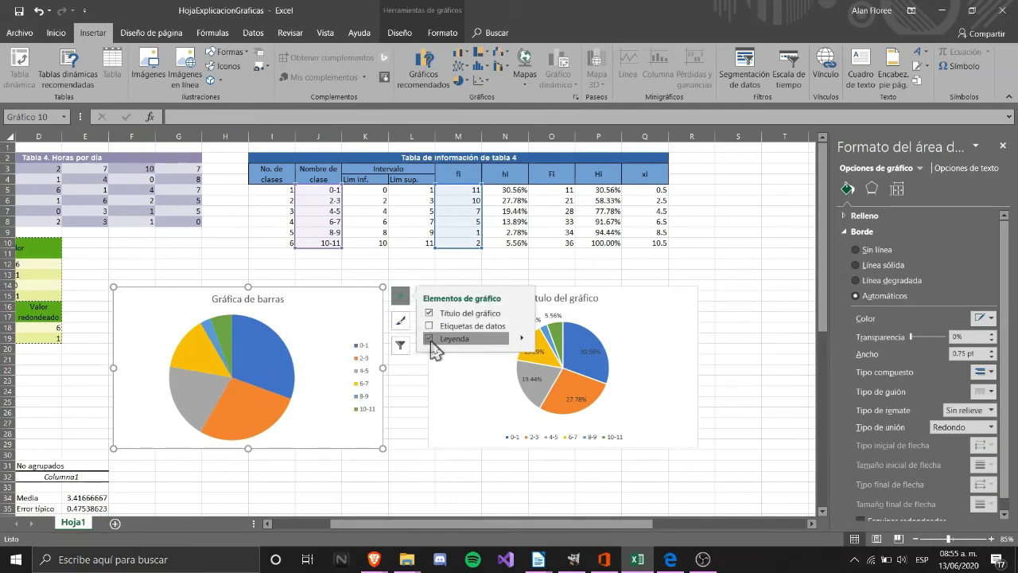
left_click(435, 325)
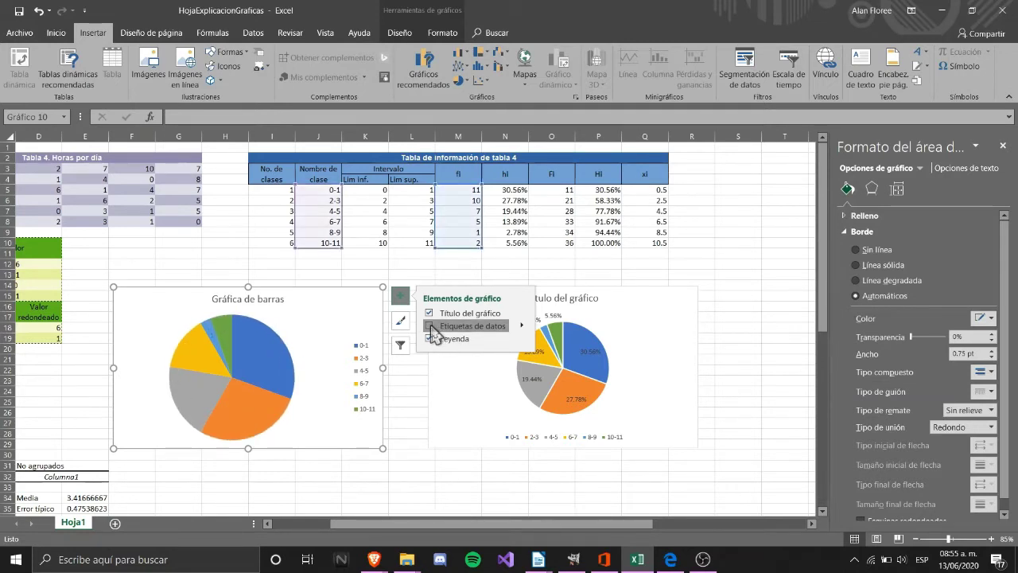
left_click(431, 327)
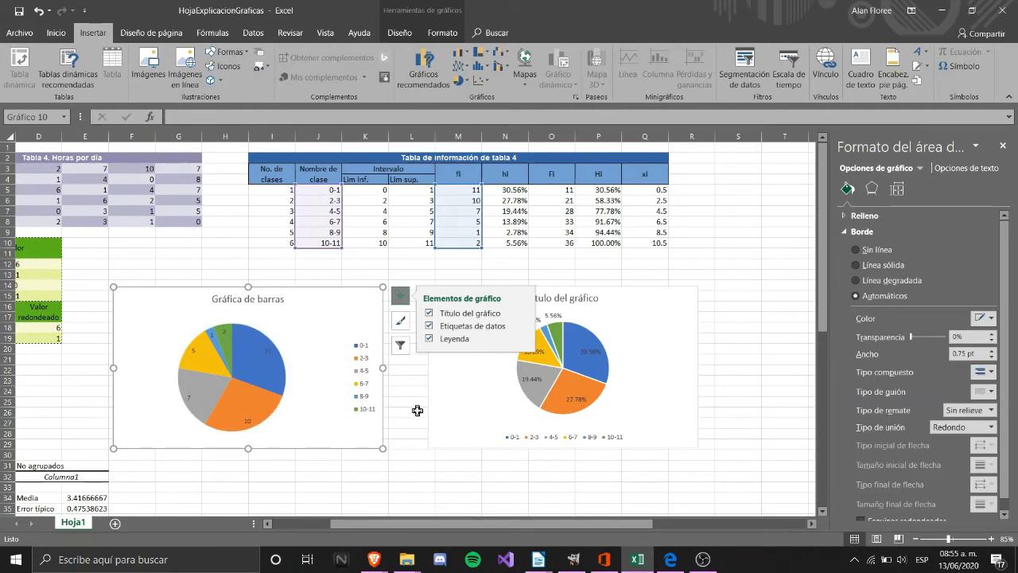
left_click(406, 340)
left_click(302, 378)
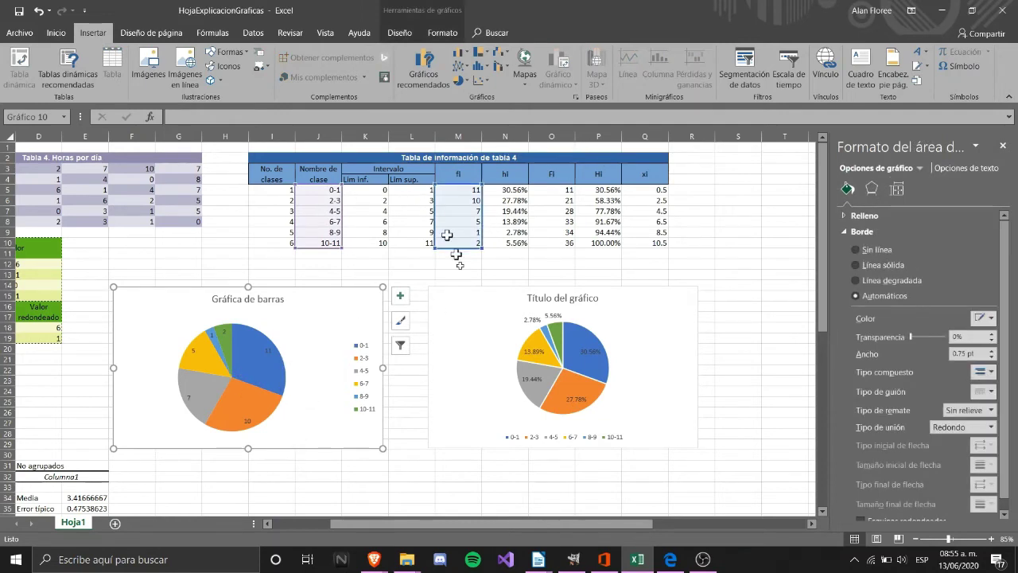
left_click(480, 341)
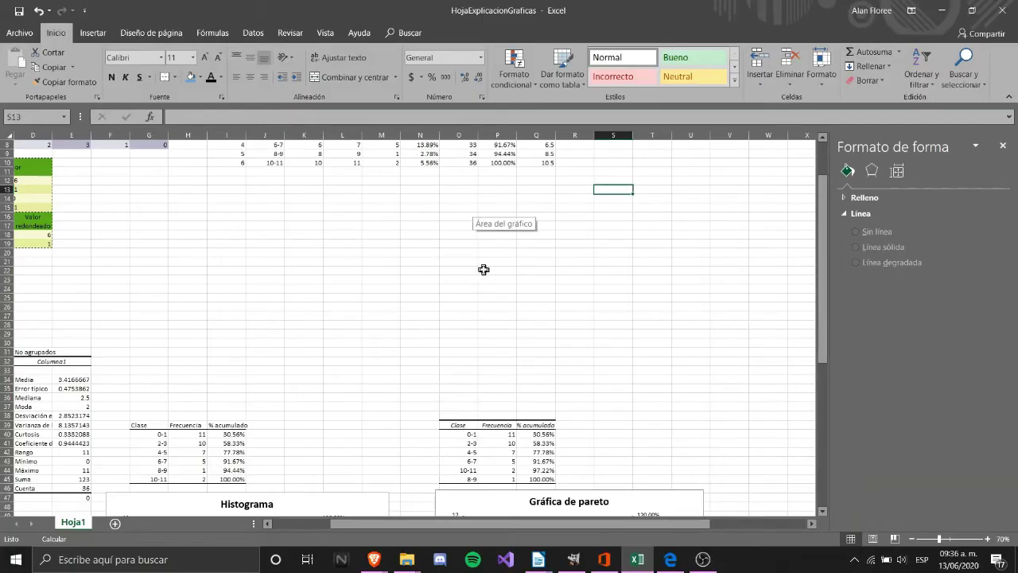
Insert an empty 2D line chart with markers in the blank area below the information table.
left_click(483, 269)
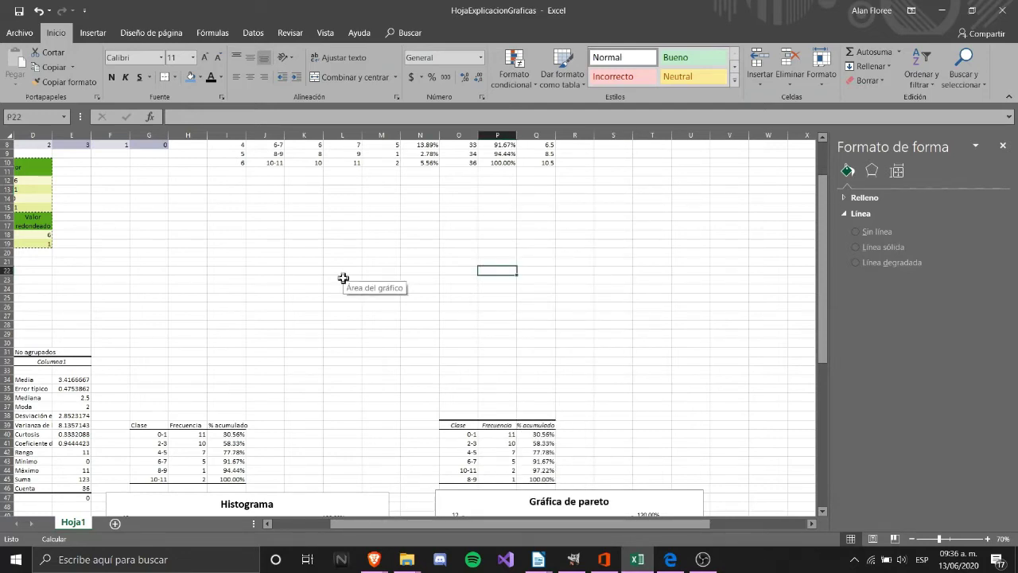
right_click(336, 192)
key("Escape")
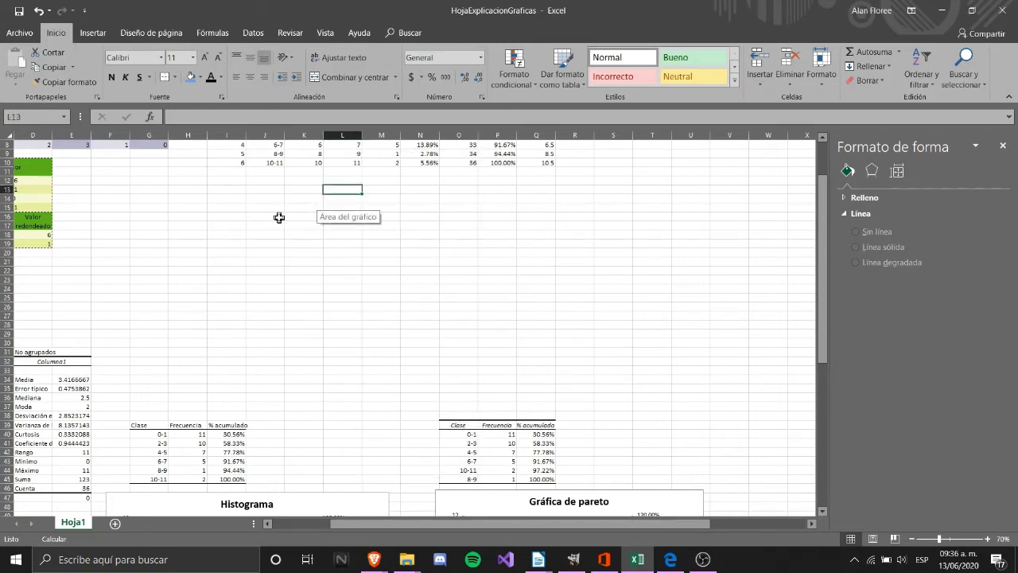
left_click(94, 33)
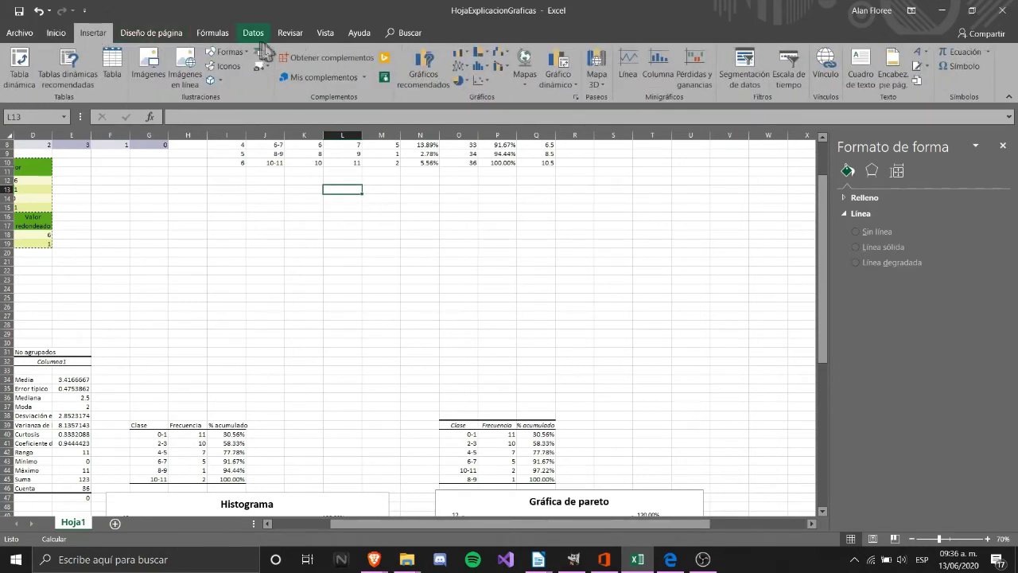
left_click(464, 78)
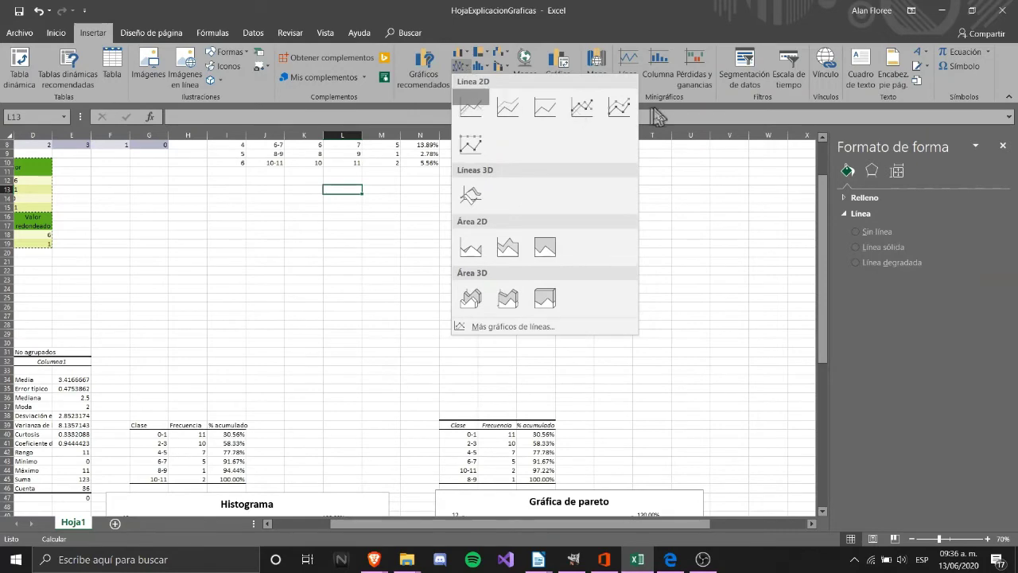
left_click(591, 113)
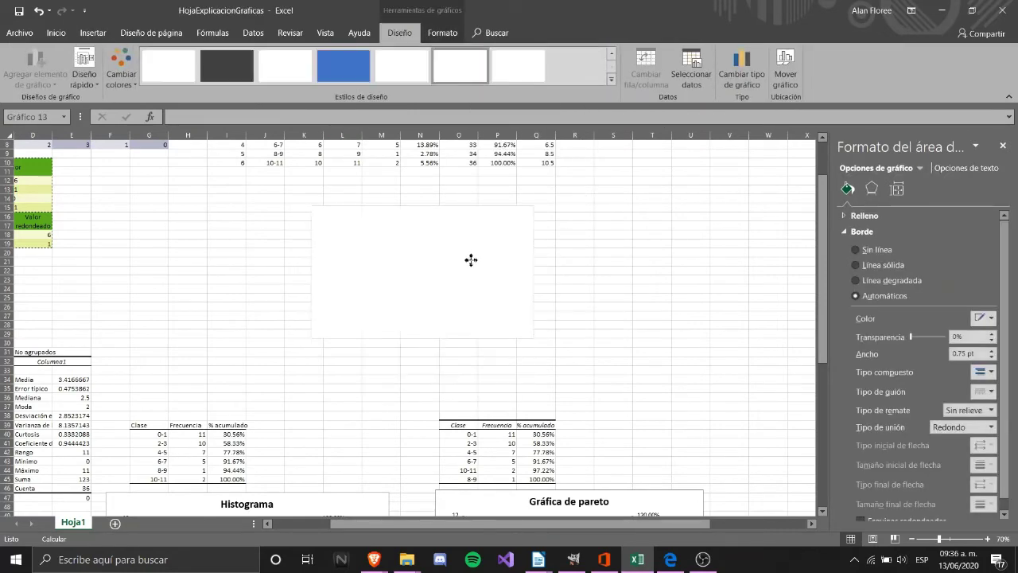
Add a series named Fi to the line chart, with its values taken from O5:O10.
left_click(685, 68)
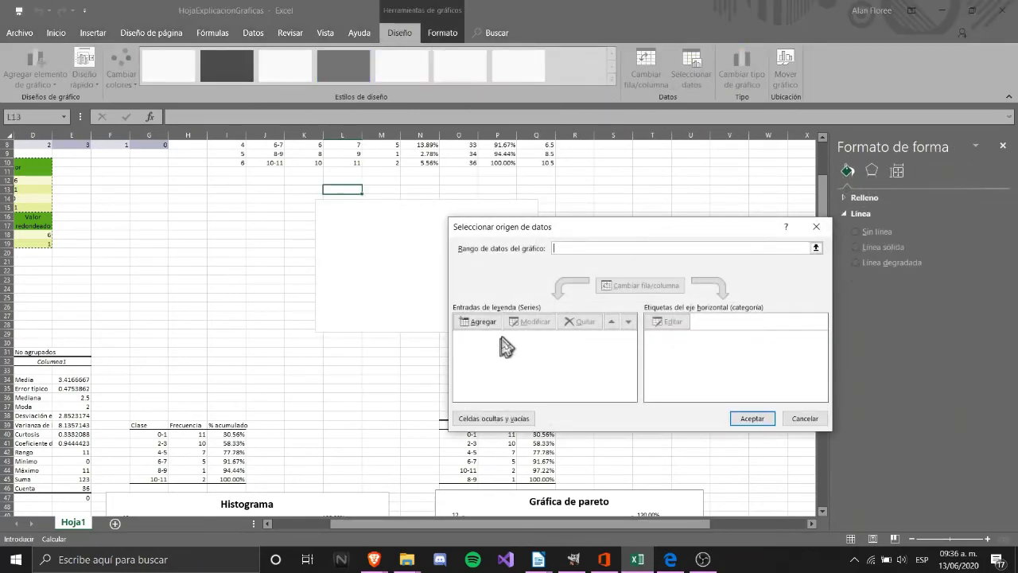
left_click(483, 321)
scroll(411, 318, "up", 3)
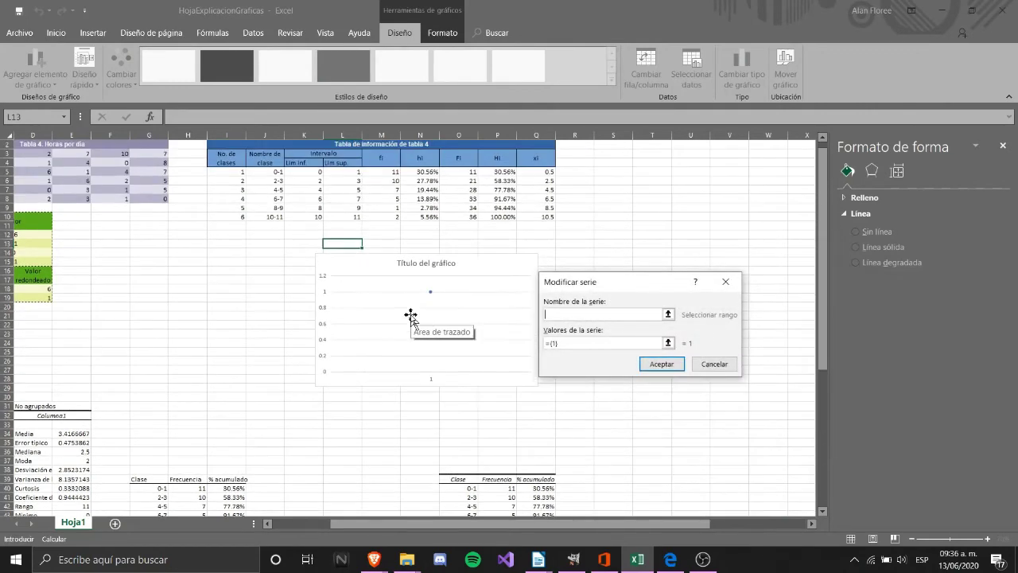
left_click(590, 315)
key("Caps_Lock")
type("F")
key("Caps_Lock")
type("i")
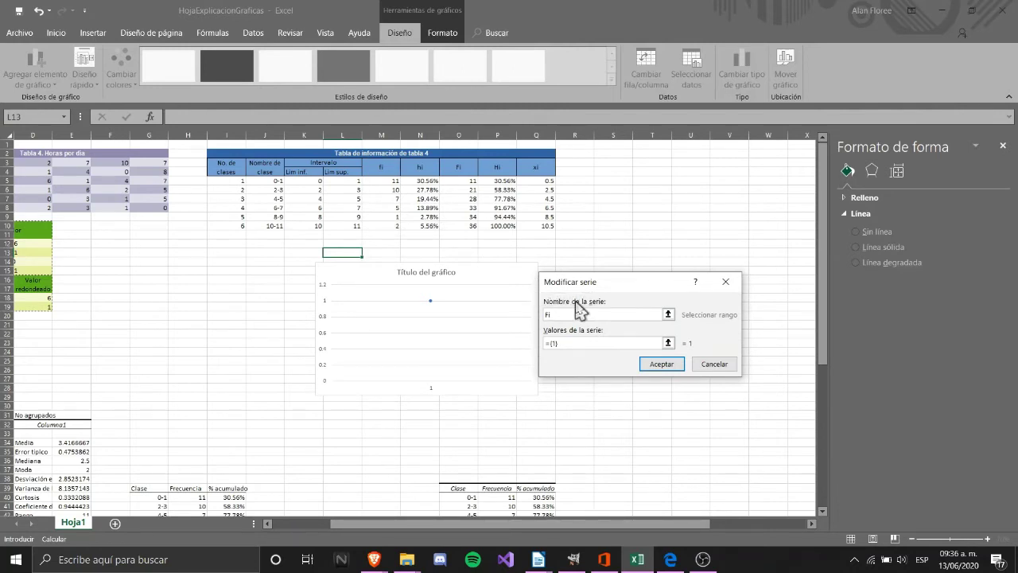
left_click(668, 342)
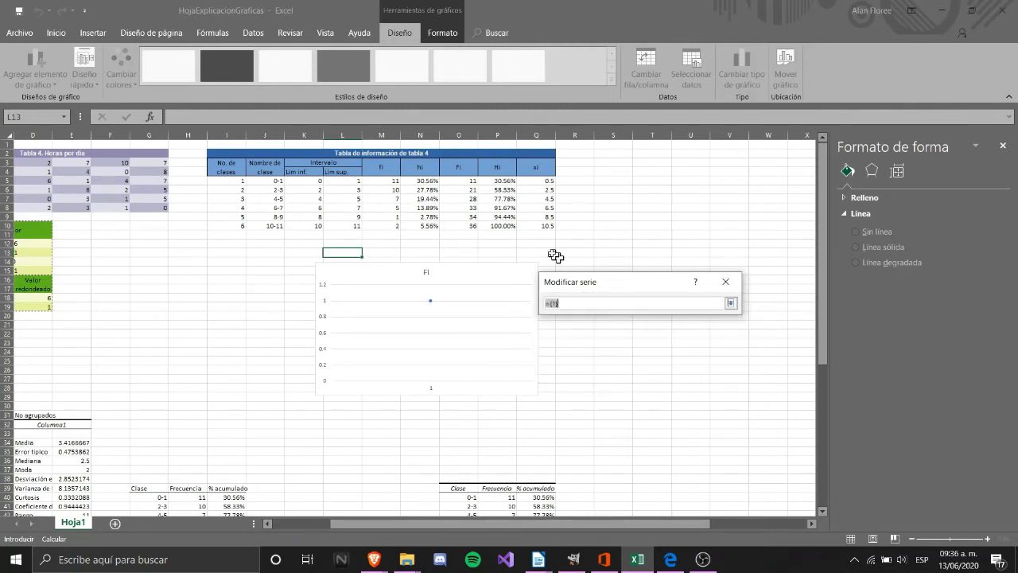
left_click_drag(458, 181, 458, 226)
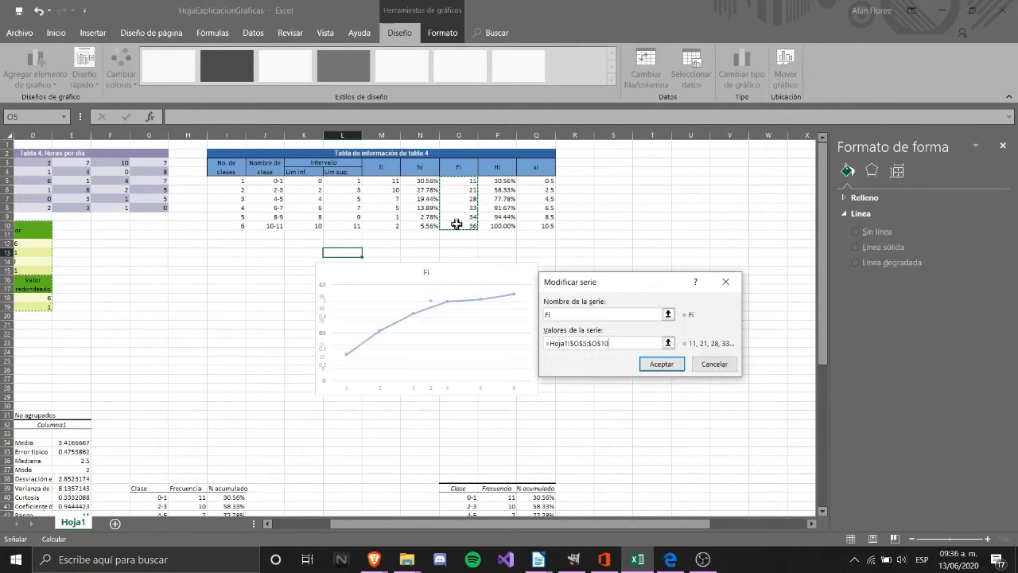
left_click(674, 367)
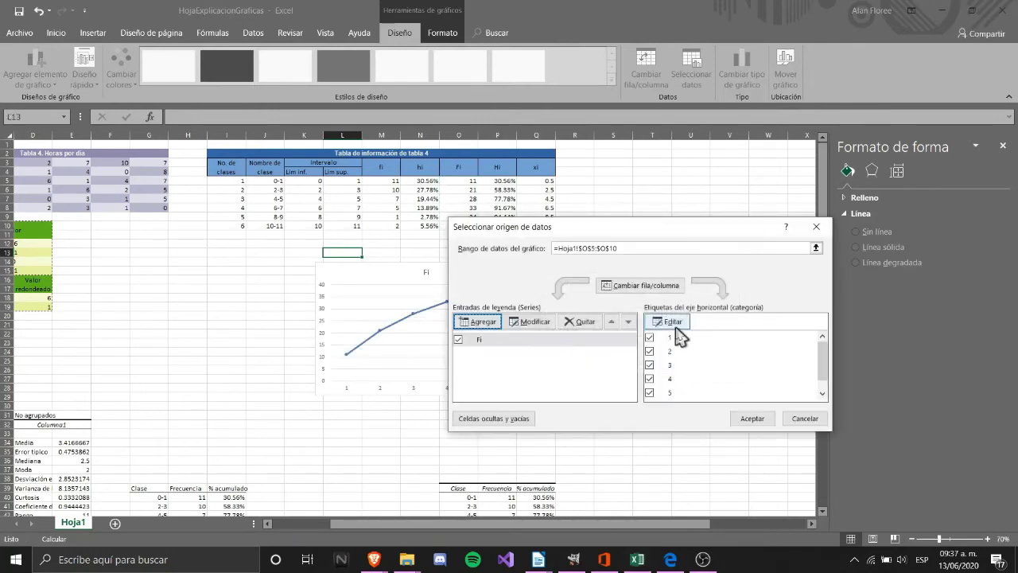
Set the Fi line chart's horizontal axis labels to the class names in J5:J10.
left_click(676, 323)
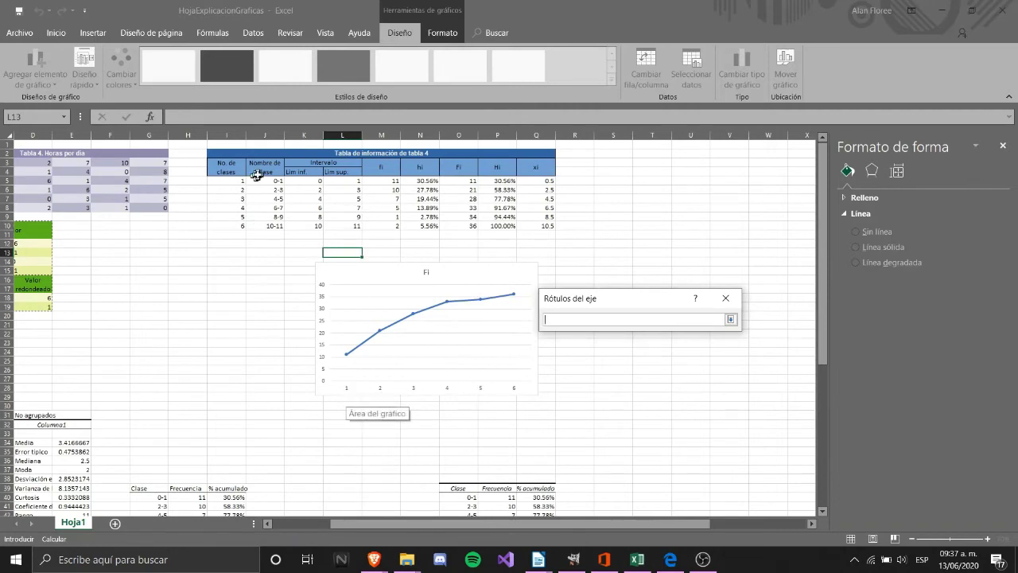
left_click_drag(272, 182, 275, 222)
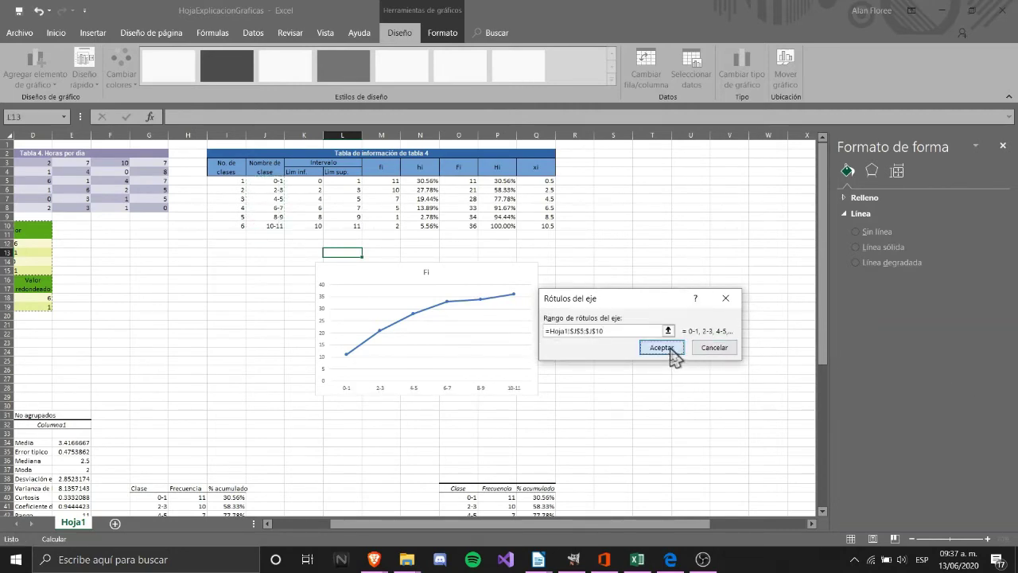
left_click(669, 350)
left_click(754, 420)
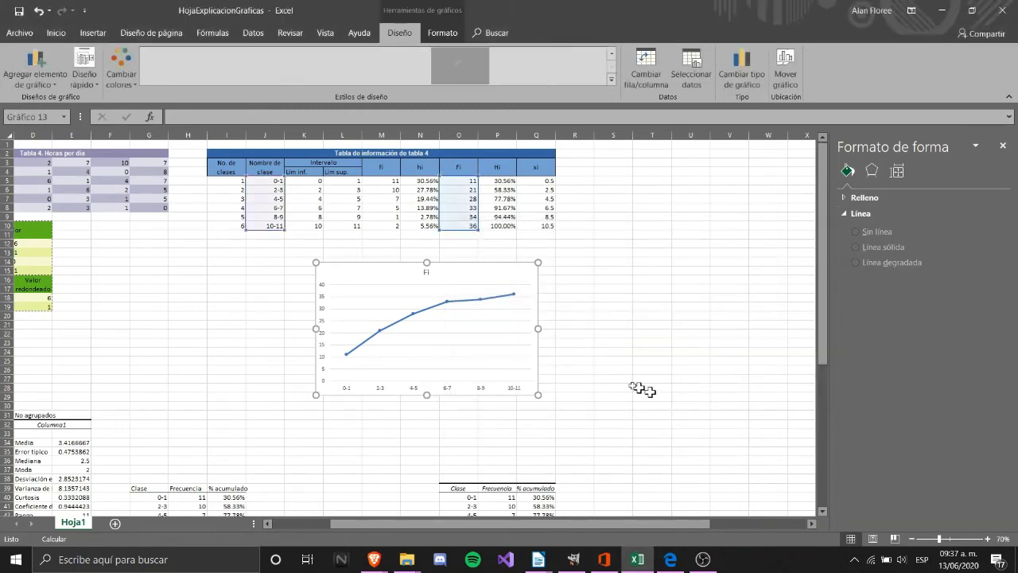
Add axis titles and a legend to the Fi line chart.
scroll(427, 313, "up", 1, "ctrl")
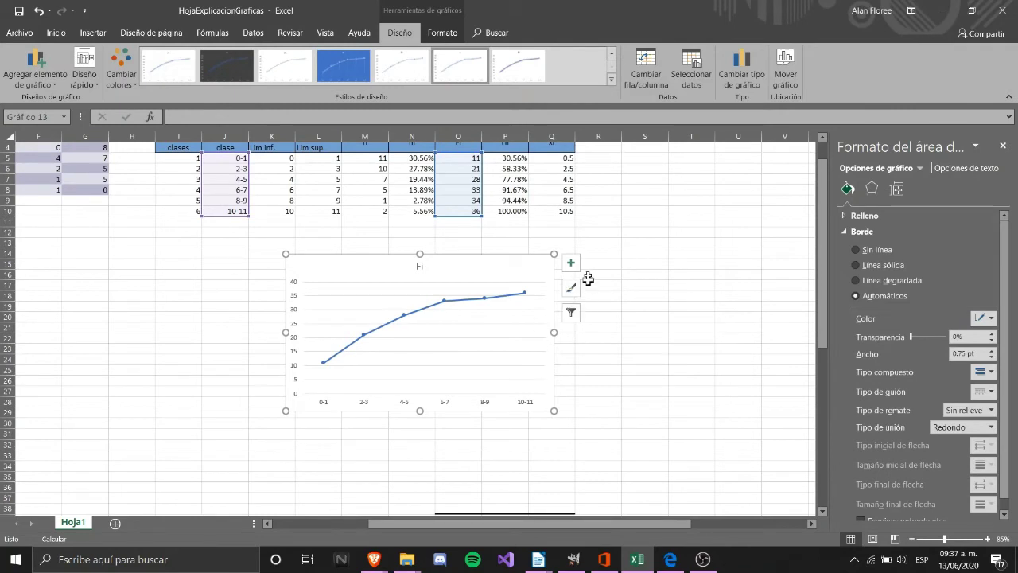
left_click(571, 263)
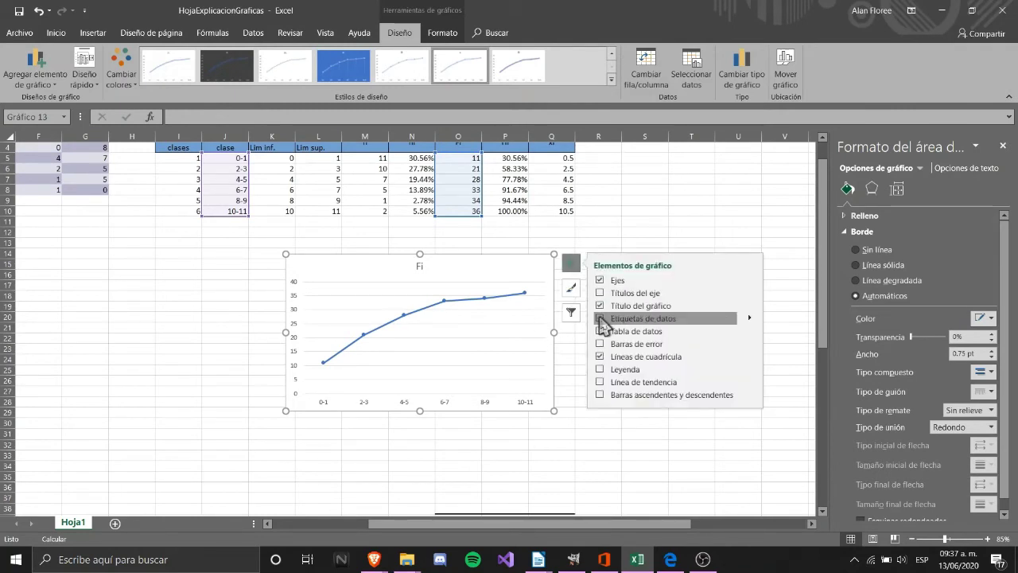
left_click(601, 295)
left_click(601, 305)
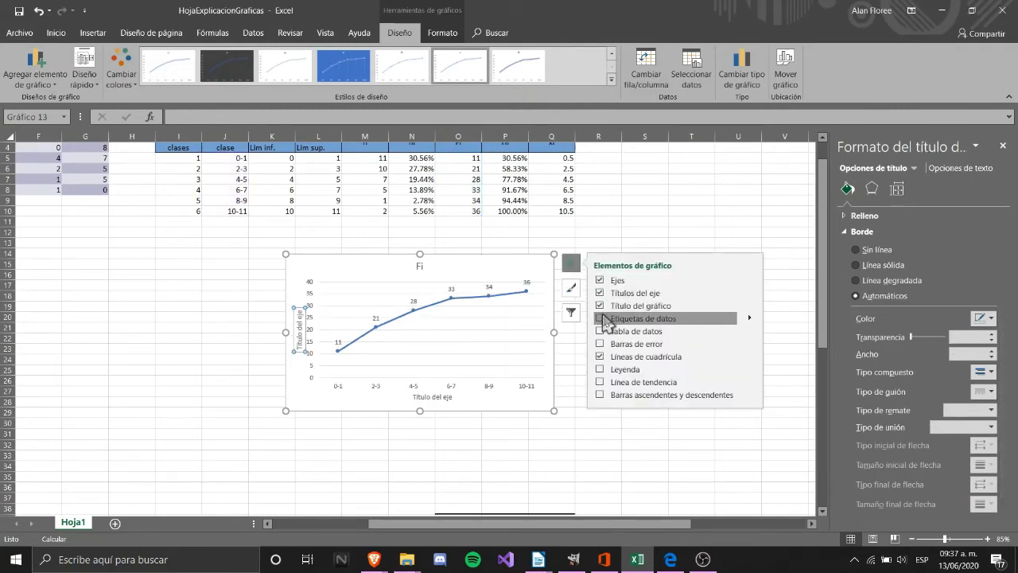
left_click(600, 369)
Change the line chart's title to Ojiva.
left_click(422, 268)
double_click(420, 266)
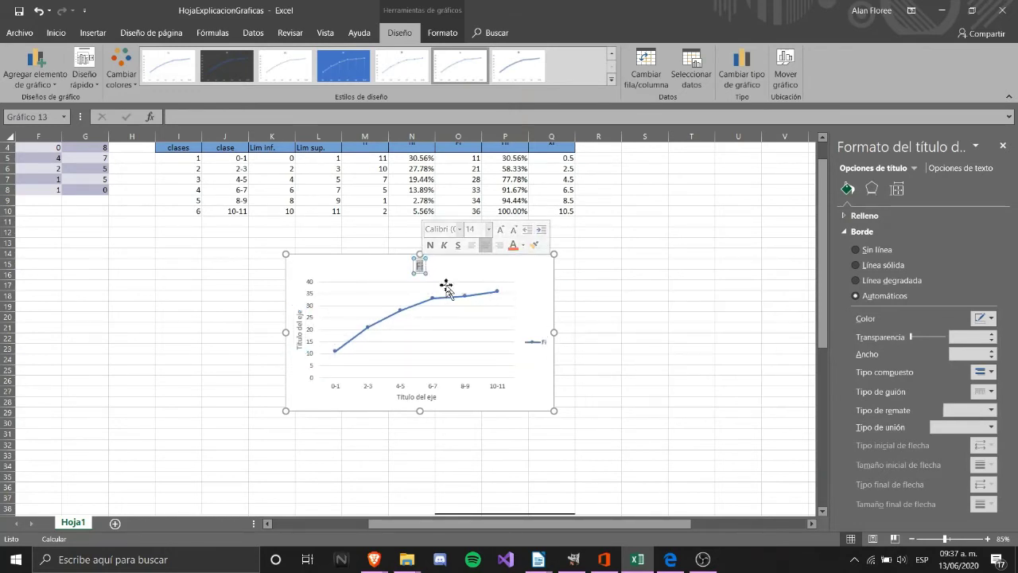
key("Caps_Lock")
type("O")
key("Caps_Lock")
type("jiva")
Set the Ojiva chart's vertical axis title to Frecuencia acumulada.
left_click(296, 329)
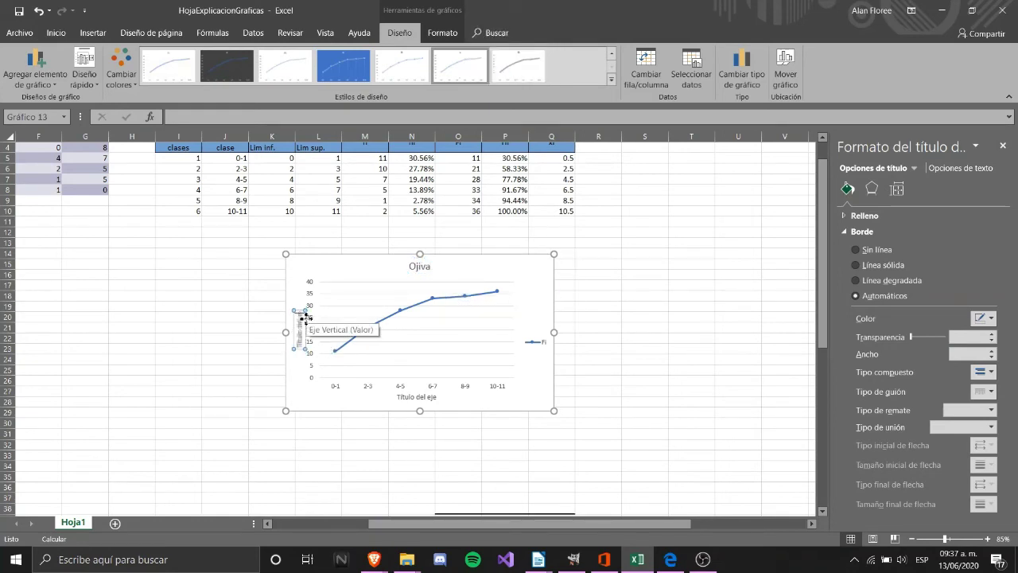
key("Caps_Lock")
type("Frecu")
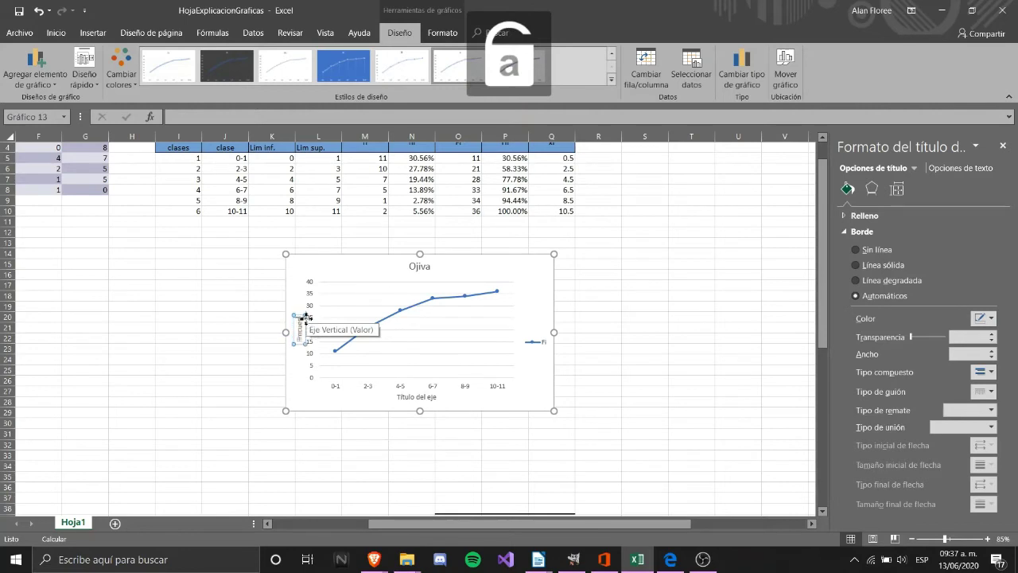
type("encia acumulada")
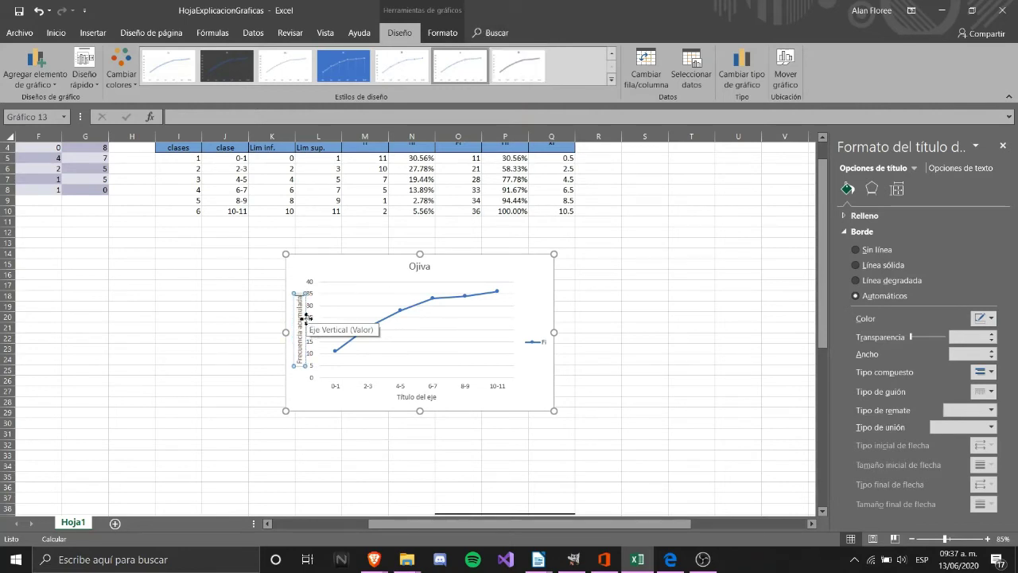
Set the Ojiva chart's horizontal axis title to Horas al día.
left_click(409, 395)
double_click(432, 397)
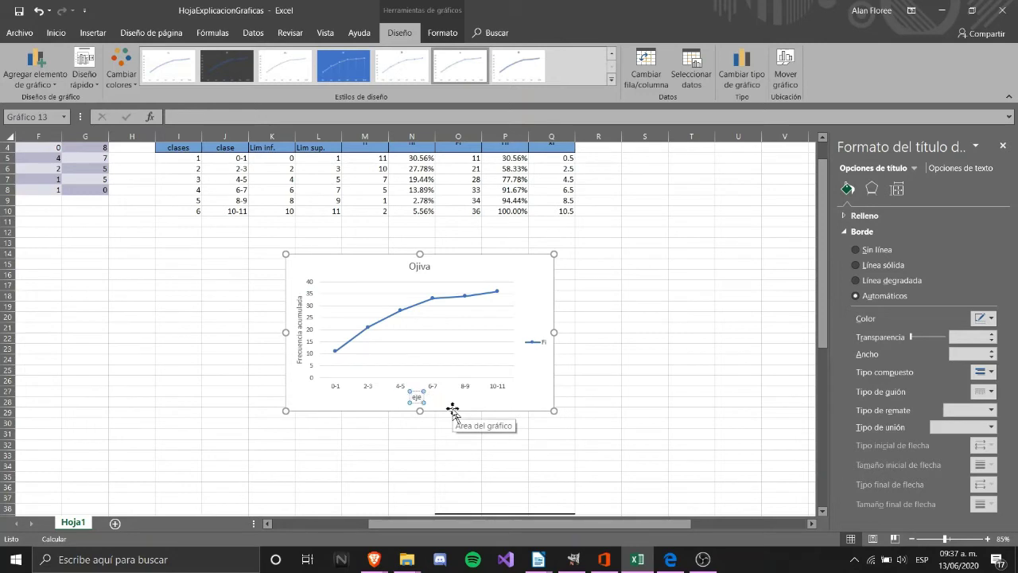
key("Caps_Lock")
type("C")
key("Caps_Lock")
type("l día")
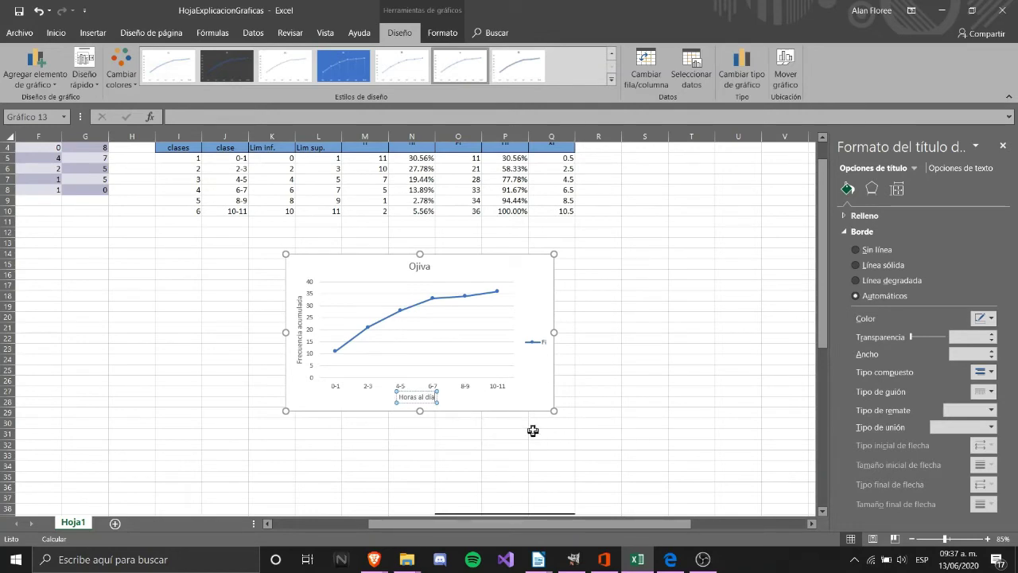
Enlarge the Ojiva chart and apply the chart style with the solid blue background.
left_click_drag(554, 411, 606, 443)
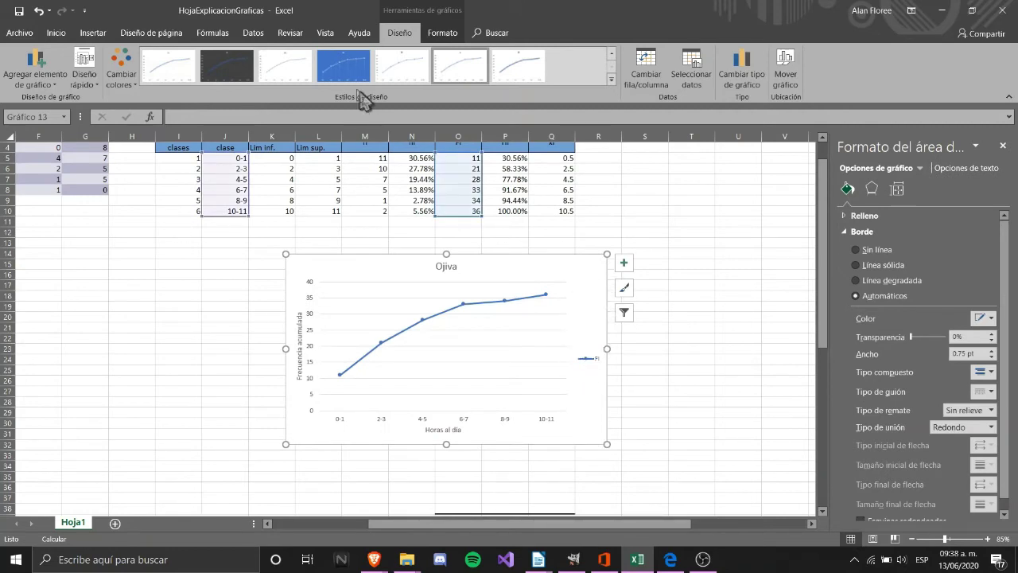
left_click(346, 70)
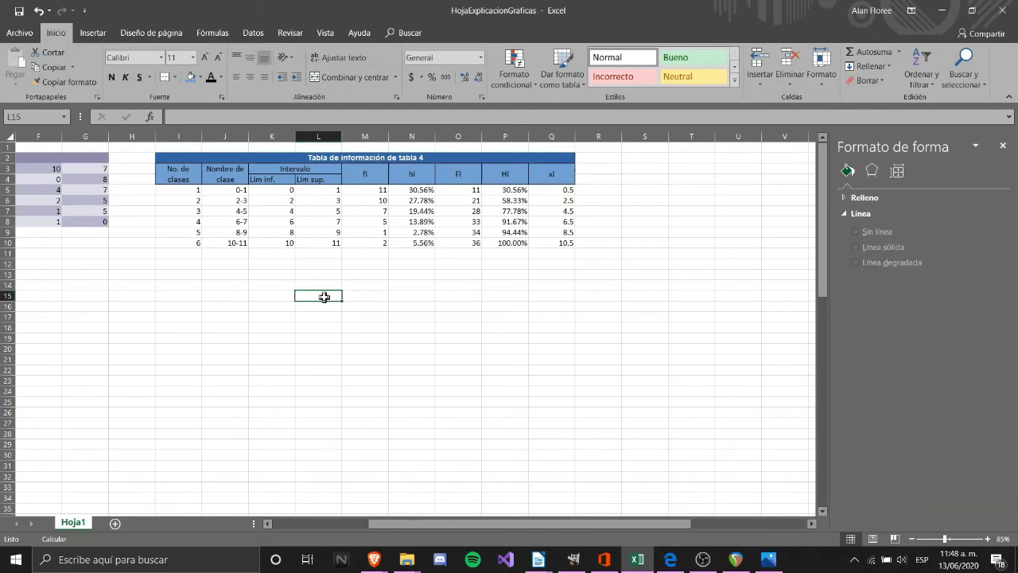
Insert an empty 2D clustered column chart in the blank area below the information table.
left_click(93, 33)
left_click(459, 53)
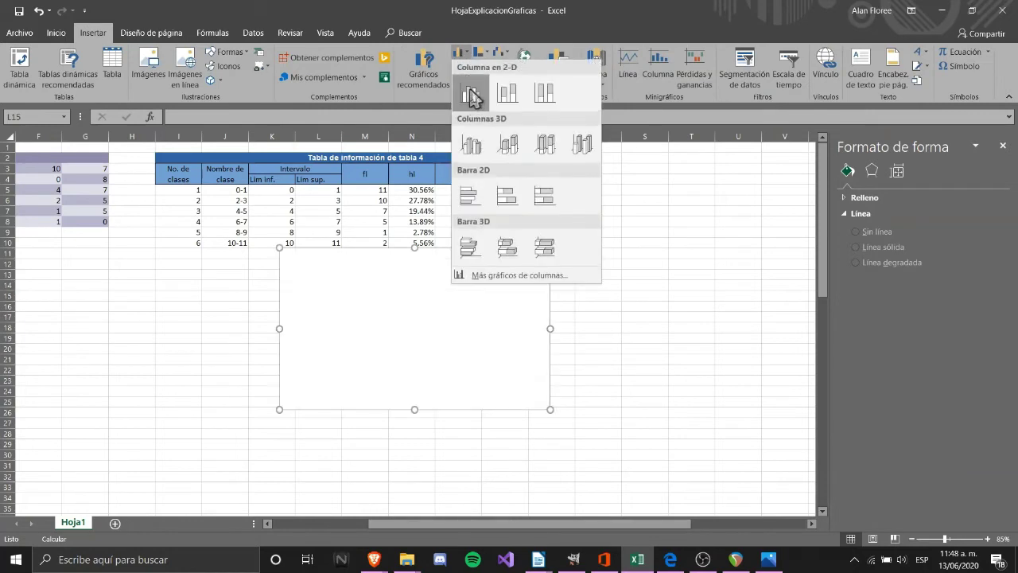
left_click(470, 94)
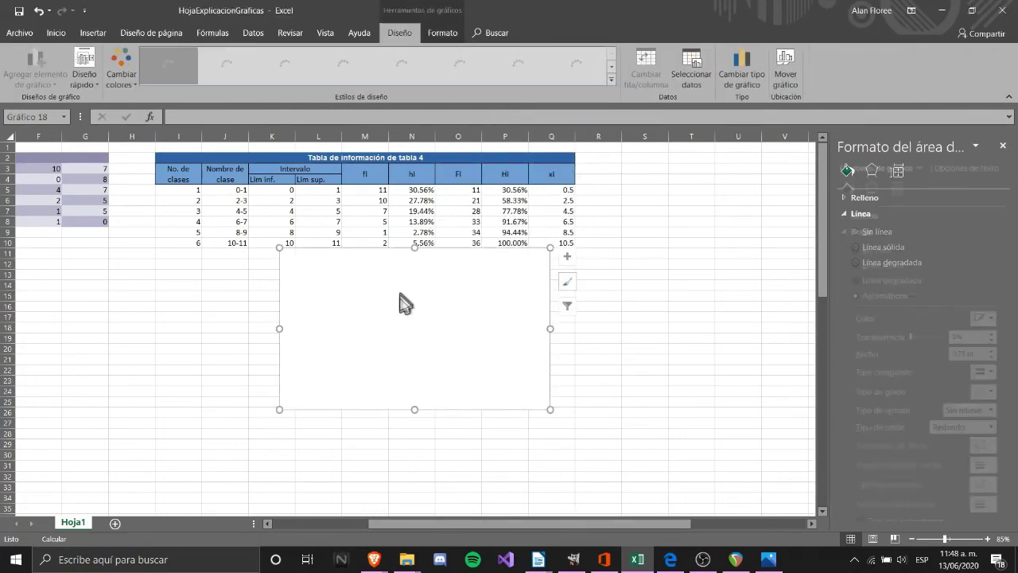
Add a series named Barras to the empty column chart, with its values taken from the fi frequencies in M5:M10.
left_click(689, 70)
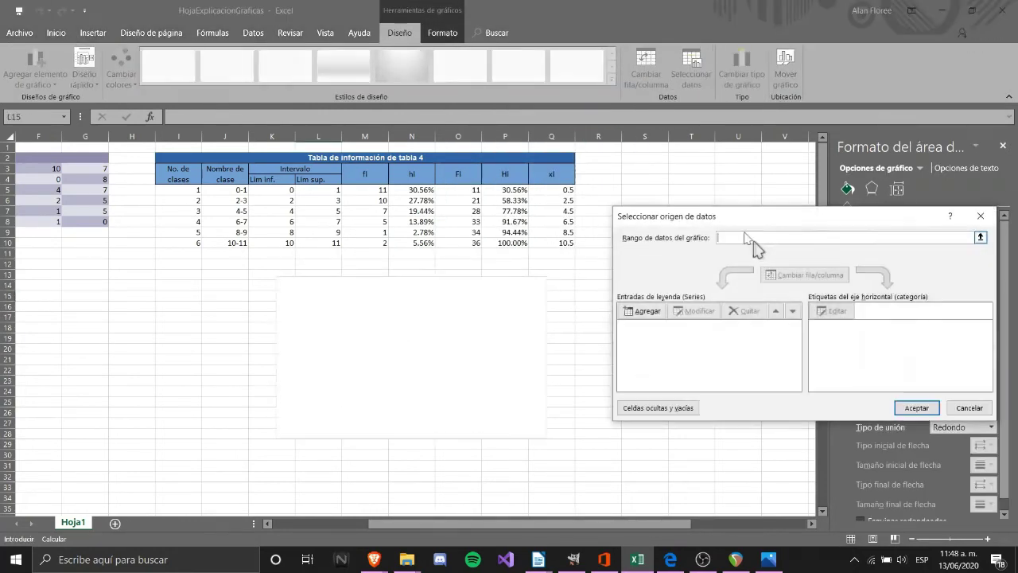
left_click(646, 311)
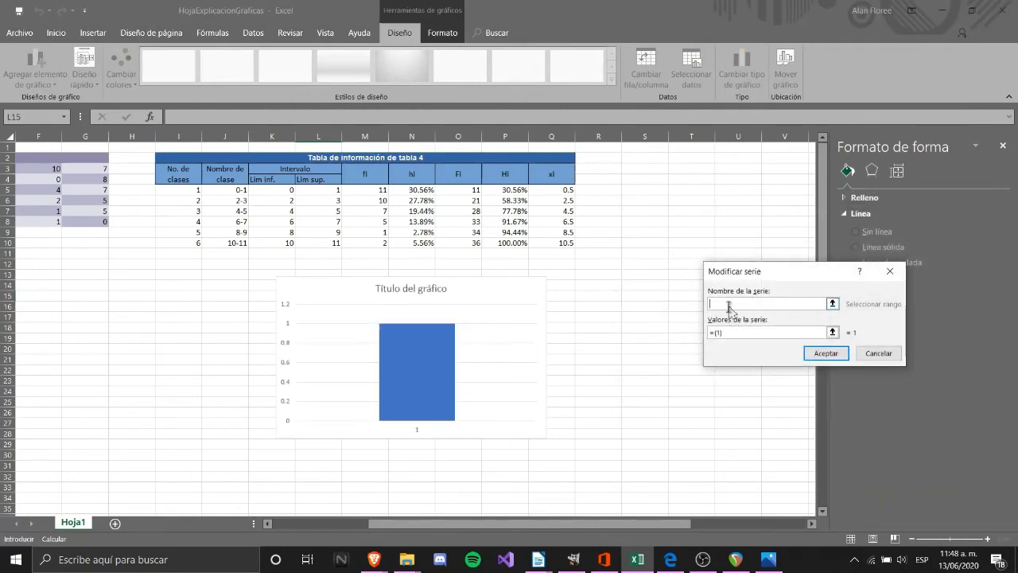
type("B")
key("Caps_Lock")
type("arras")
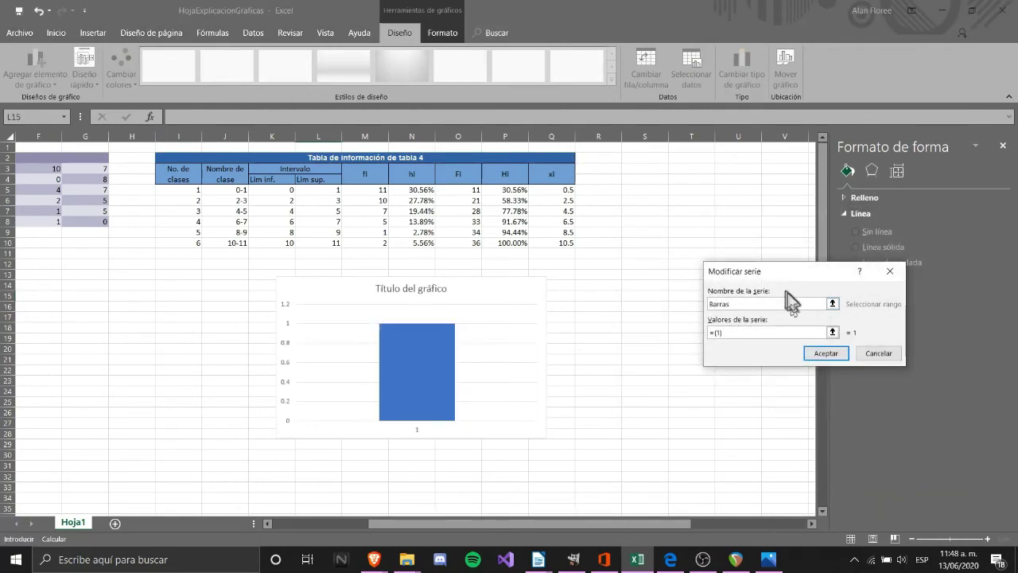
left_click(833, 333)
left_click_drag(360, 189, 364, 243)
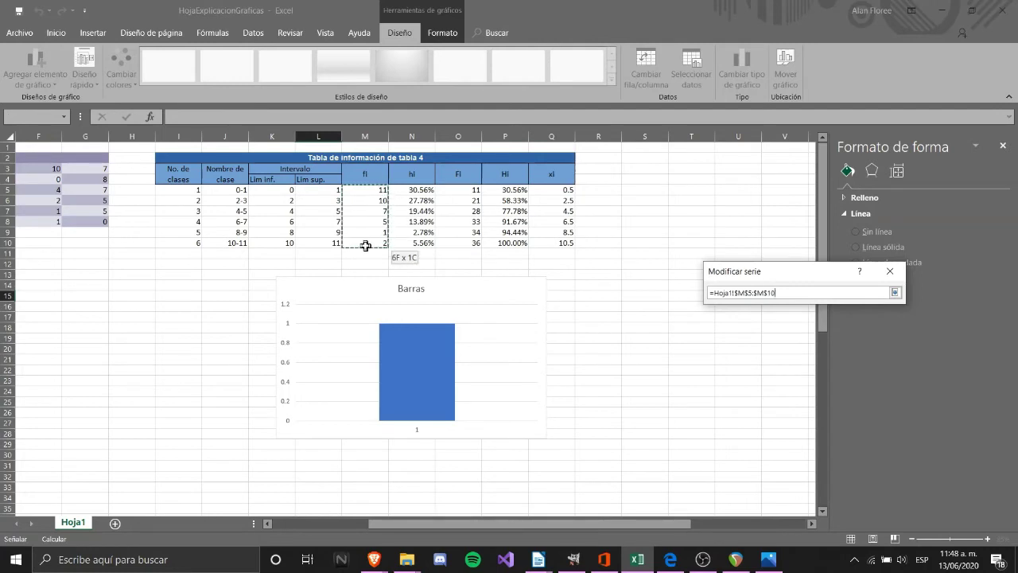
key("Return")
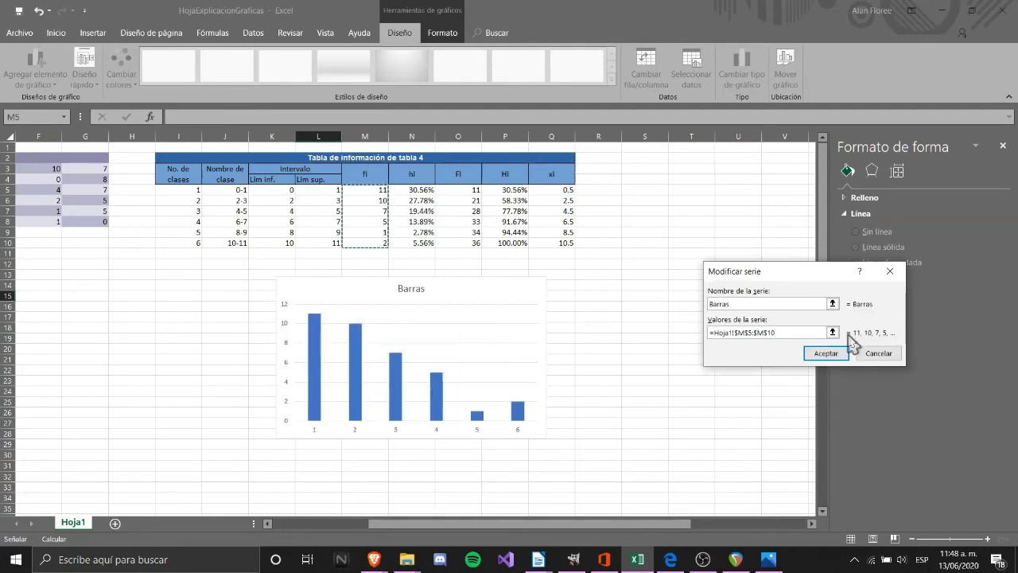
left_click(835, 355)
Add a second series named Lineas to the column chart, also with its values taken from M5:M10.
left_click(647, 311)
key("Caps_Lock")
key("Caps_Lock")
left_click(833, 332)
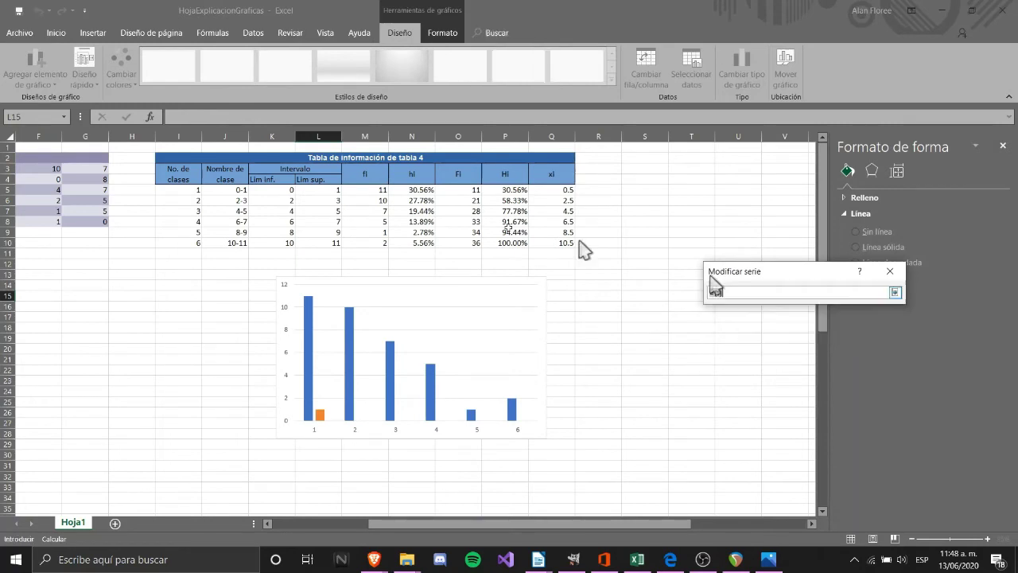
left_click_drag(374, 189, 379, 244)
key("Return")
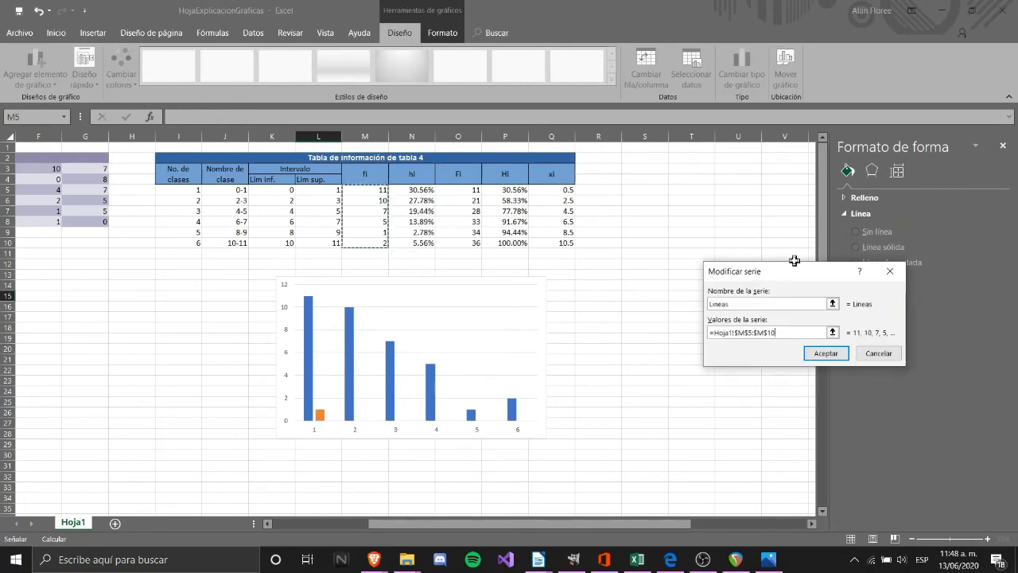
left_click(835, 355)
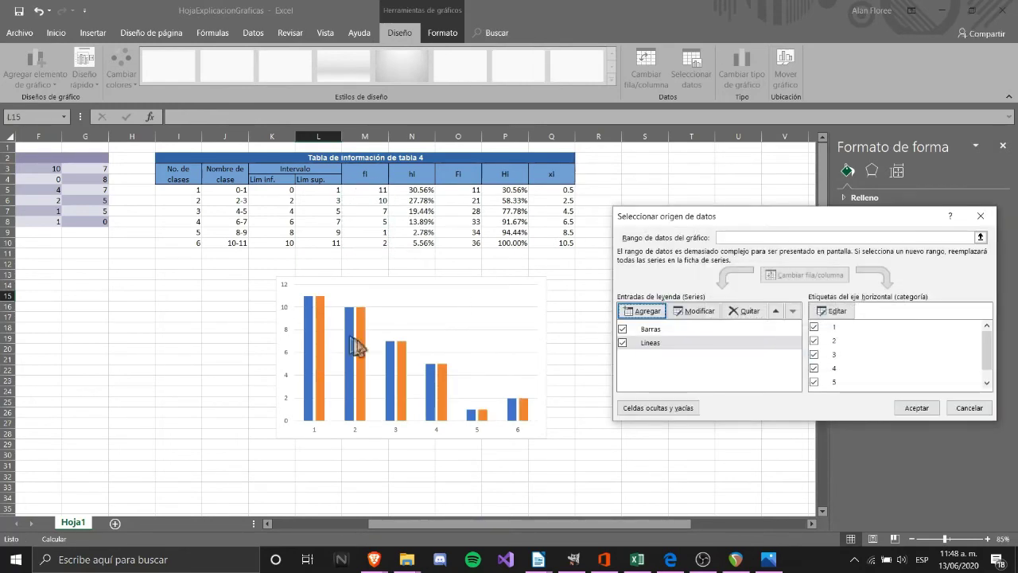
Use the class names in J5:J10 as the two-series column chart's horizontal axis labels and accept the data source.
left_click(839, 312)
left_click_drag(221, 191, 224, 244)
key("Return")
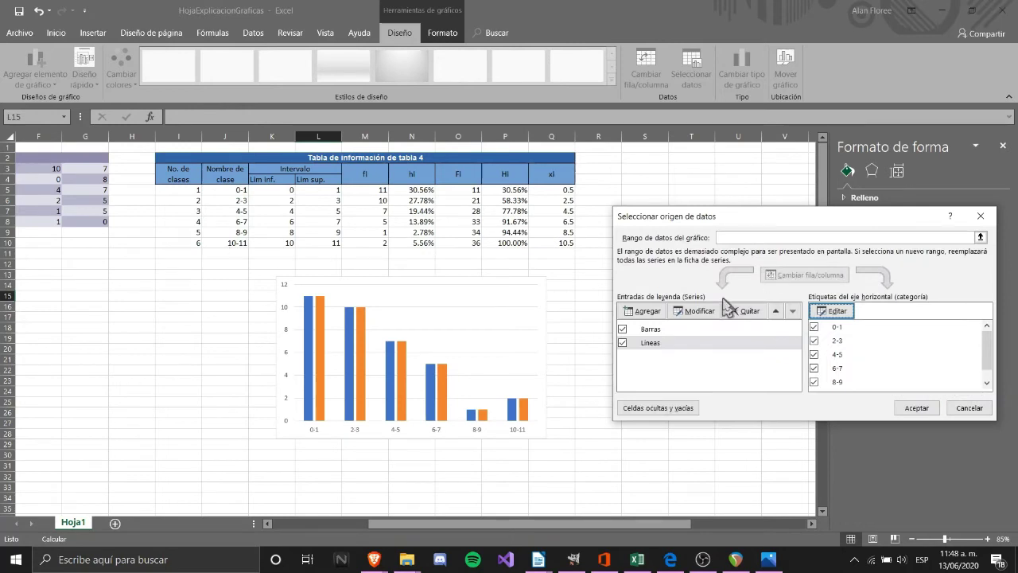
left_click(918, 408)
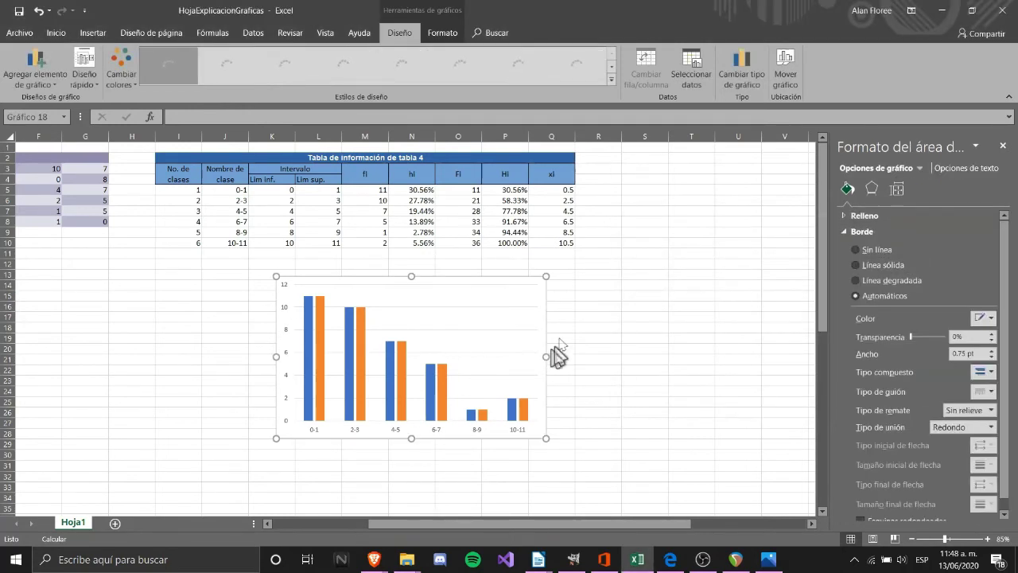
Change the chart to a custom combination, keeping Barras as clustered columns and making Lineas a stacked line with markers.
left_click(393, 332)
right_click(393, 320)
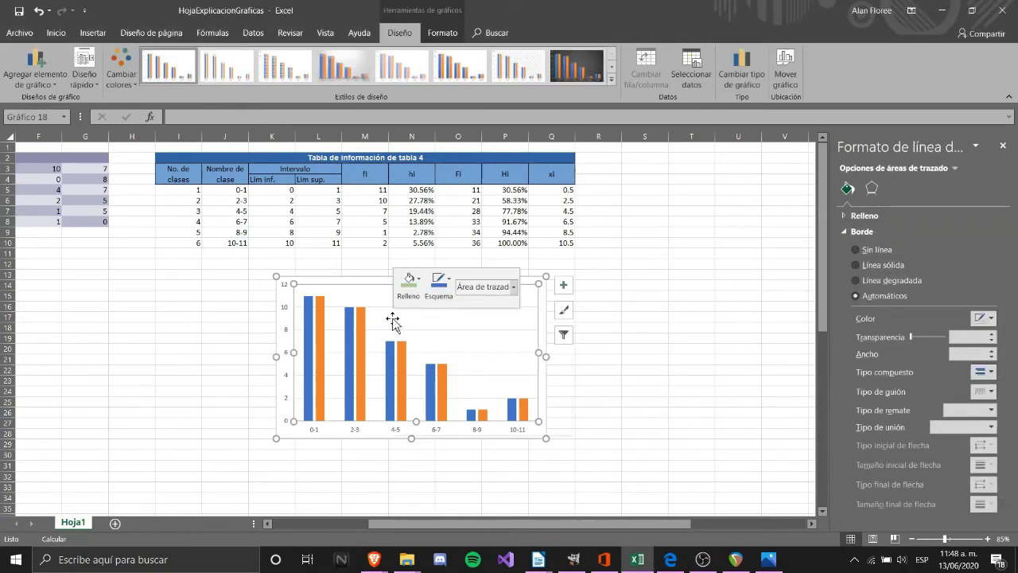
left_click(531, 371)
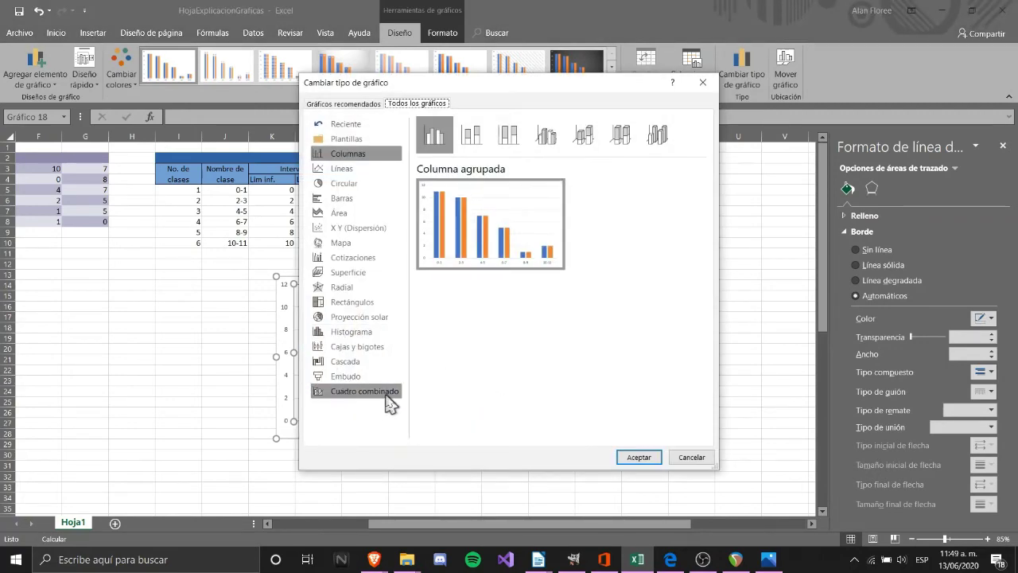
left_click(388, 400)
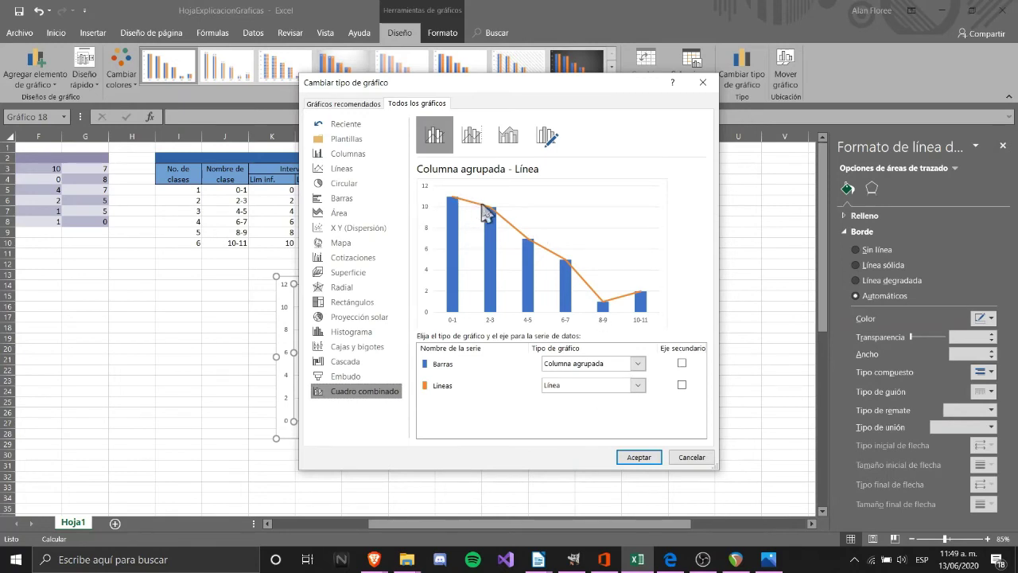
left_click(640, 386)
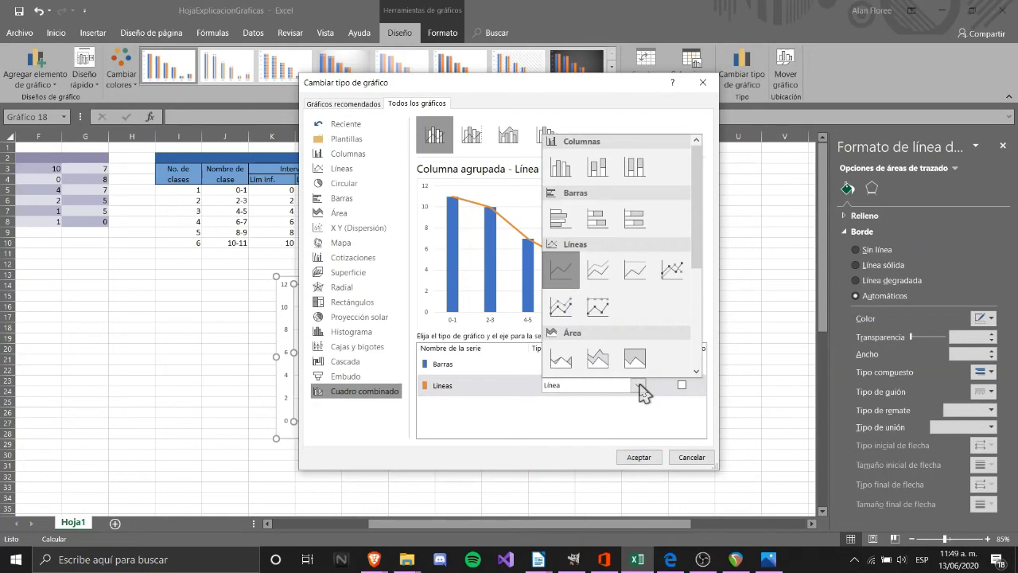
left_click(589, 309)
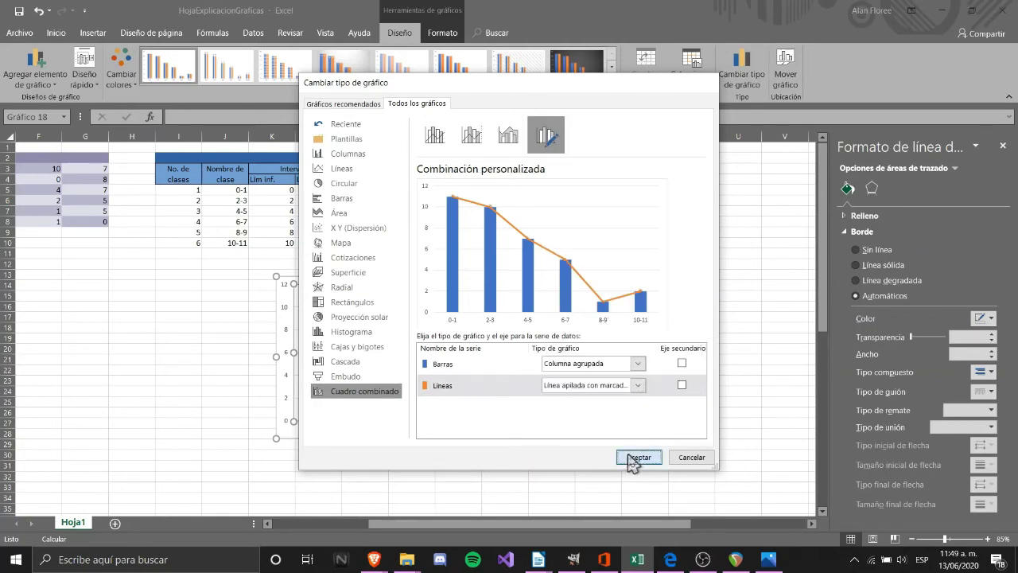
left_click(632, 458)
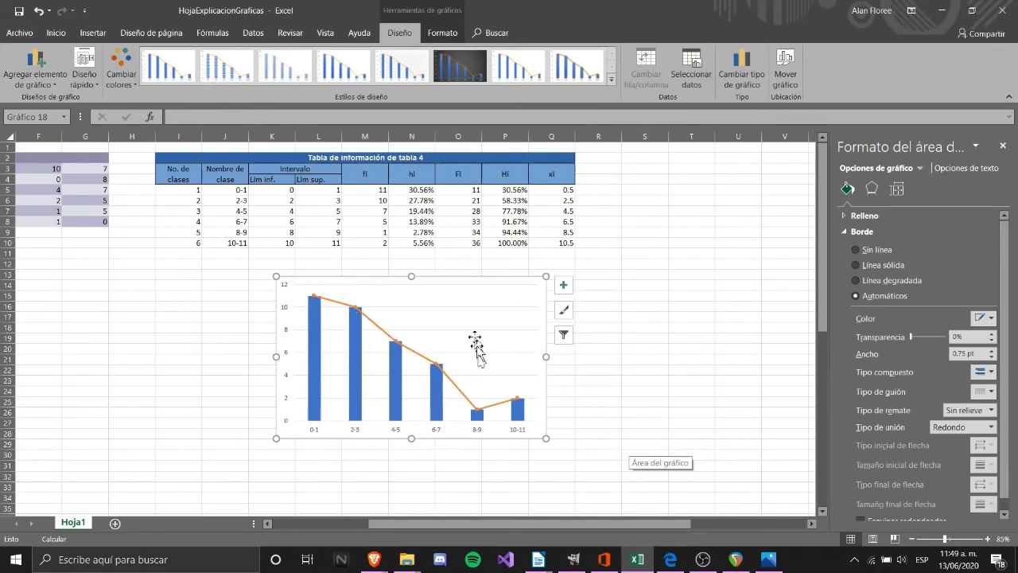
Add axis titles and a chart title to the combined column and line chart.
left_click(563, 284)
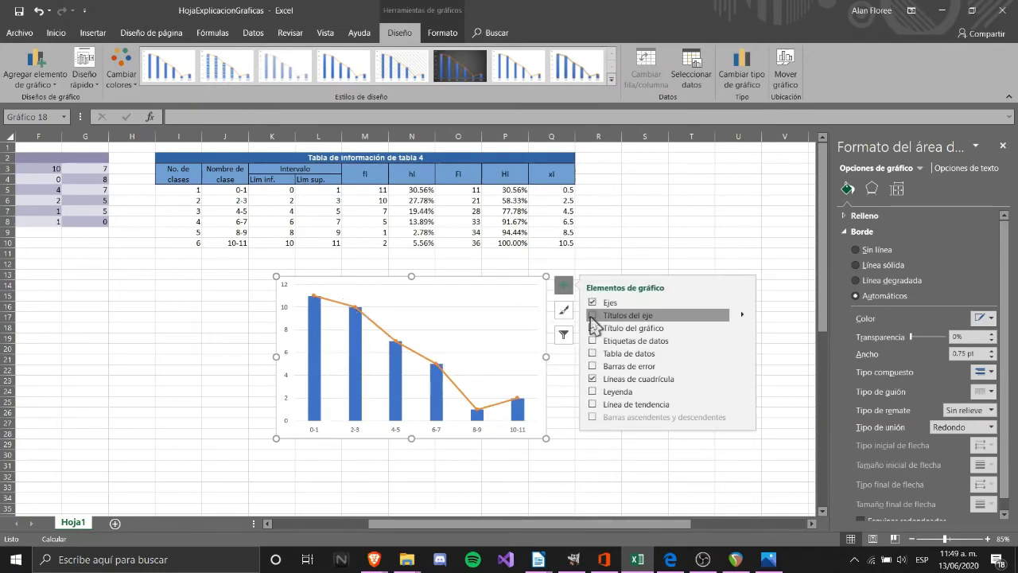
left_click(592, 317)
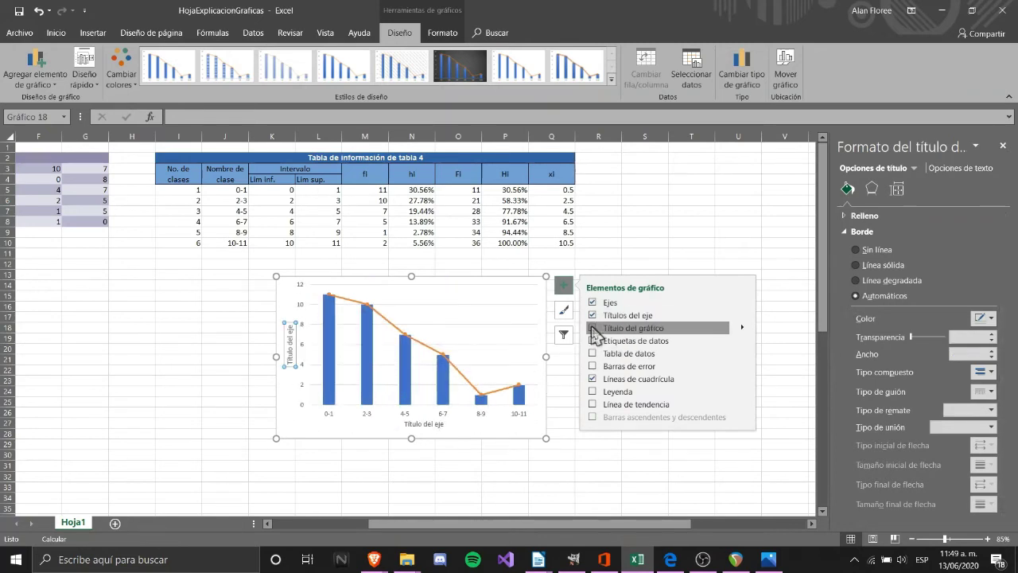
left_click(592, 327)
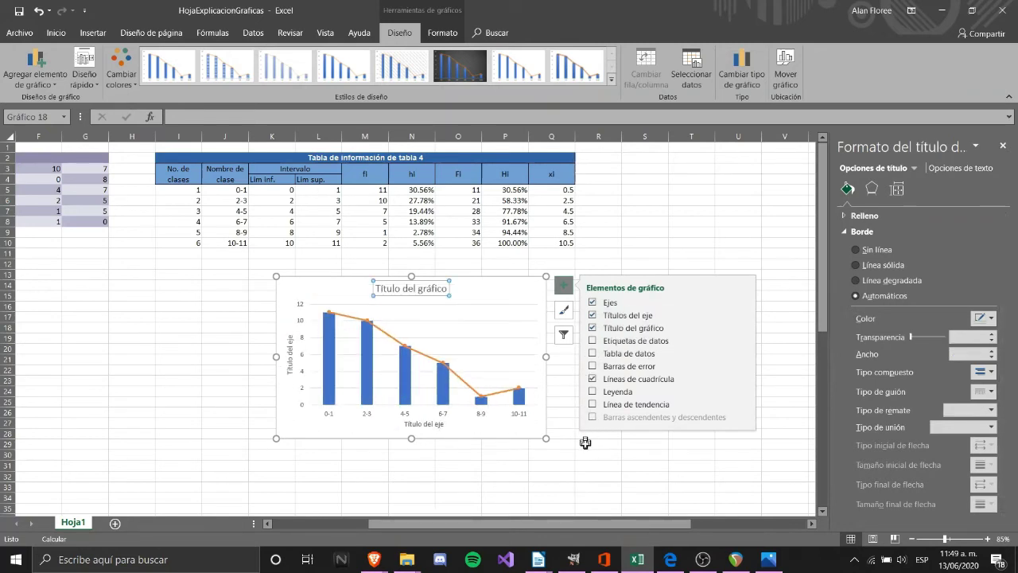
Title the combined chart Polígono de frecuencias and name its vertical axis Frecuencia.
left_click(376, 288)
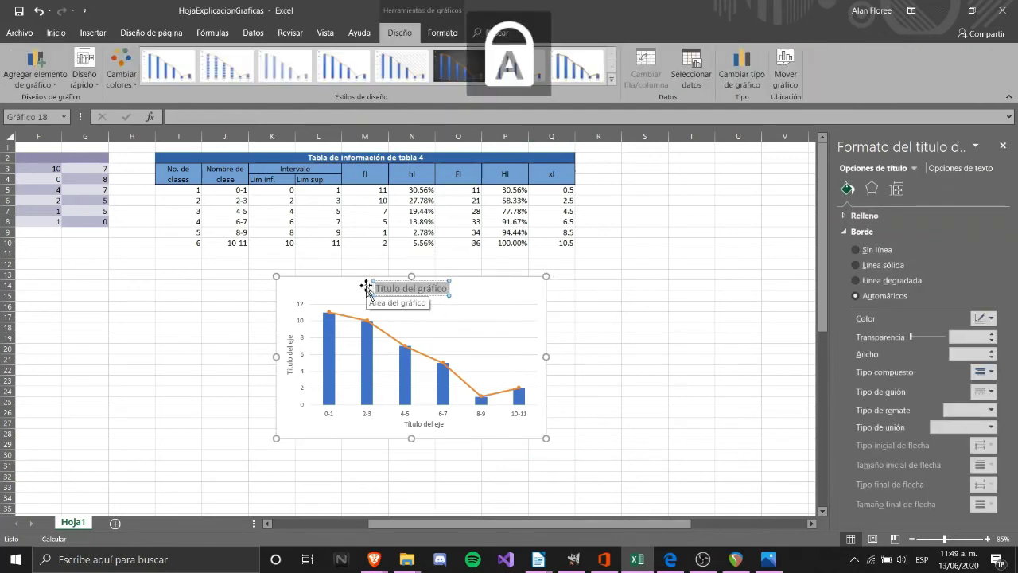
type("Polígono de frecuencias")
left_click(306, 356)
left_click(300, 350)
key("ctrl+a")
key("Delete")
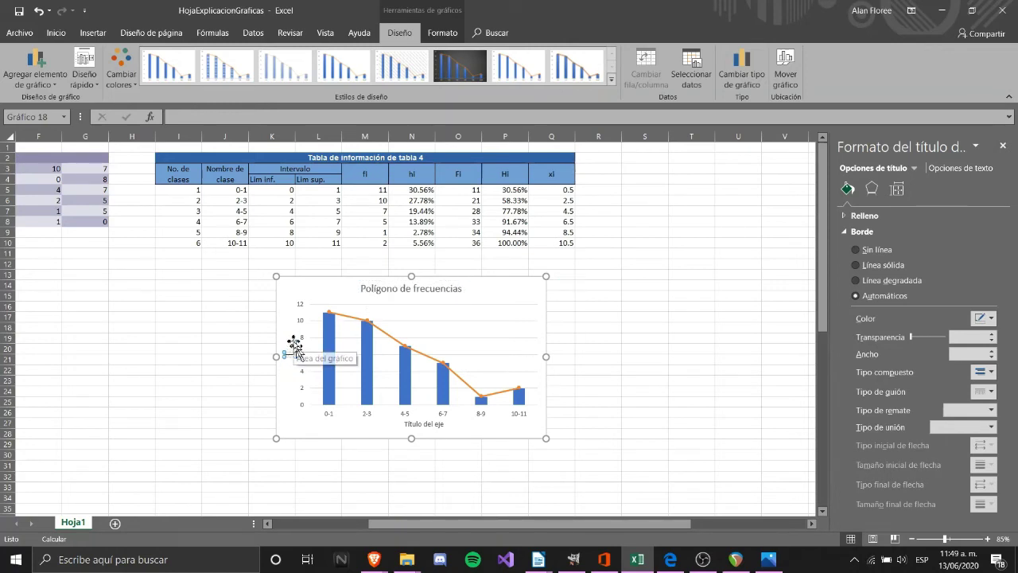
type("Frecuencia")
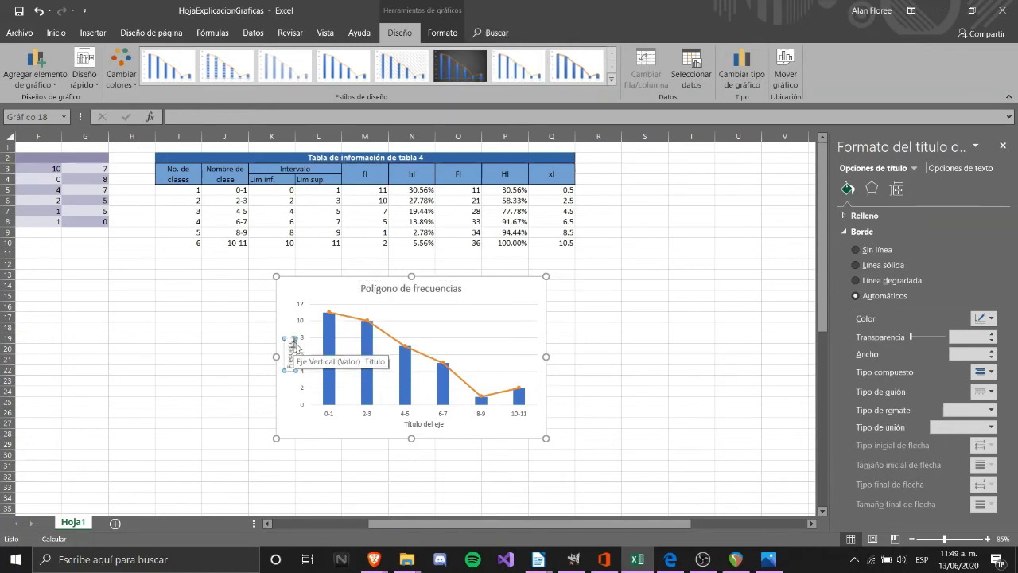
Name the combined chart's horizontal axis Horas al día.
left_click(438, 434)
left_click(440, 425)
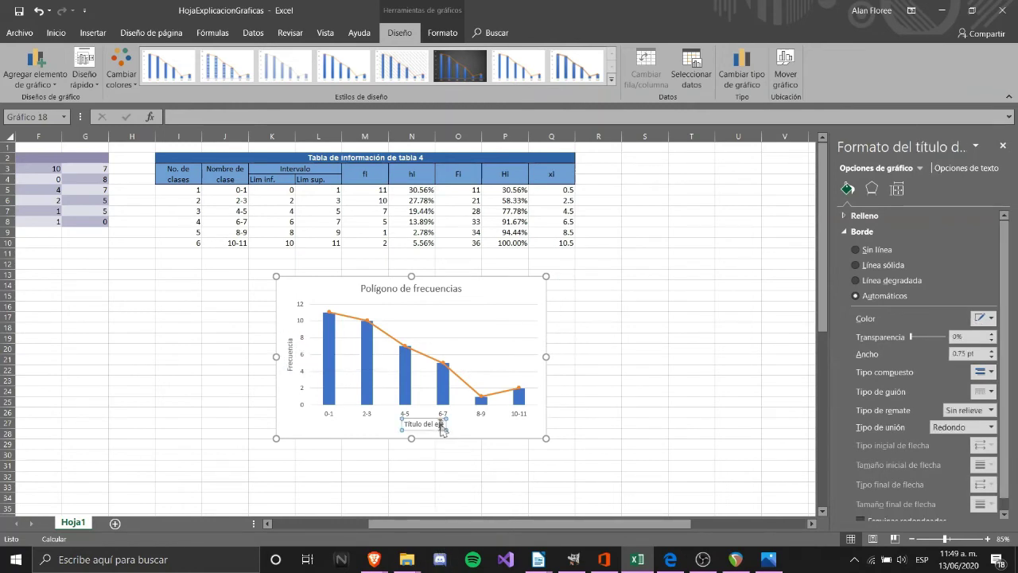
key("ctrl+a")
key("Delete")
type("Ho")
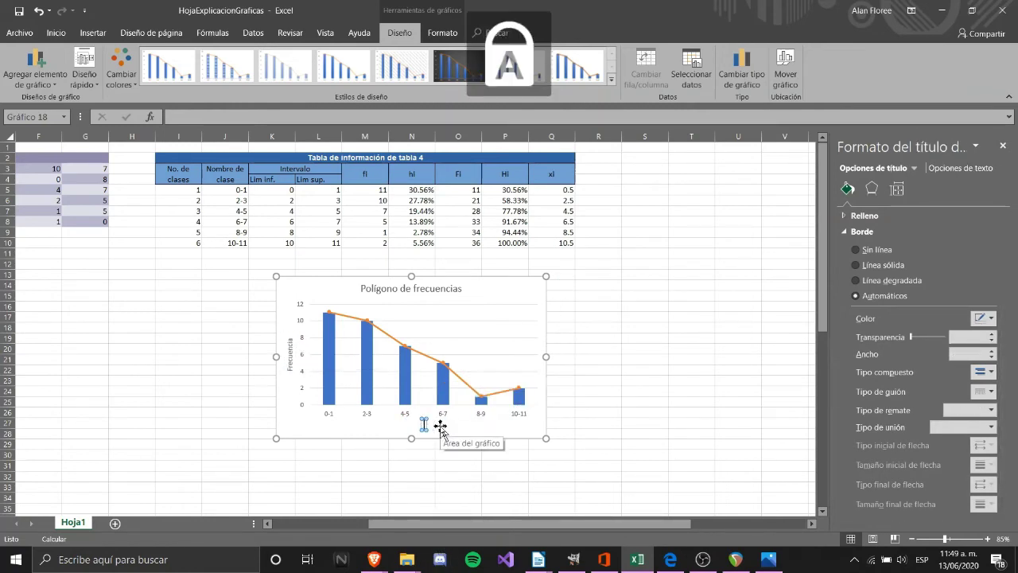
type("ras al dia")
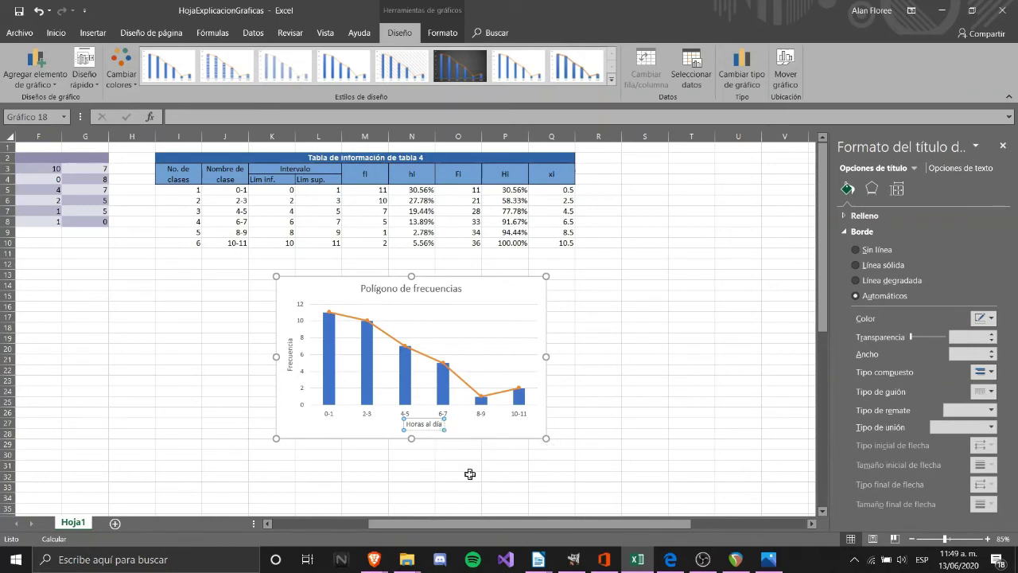
left_click(564, 403)
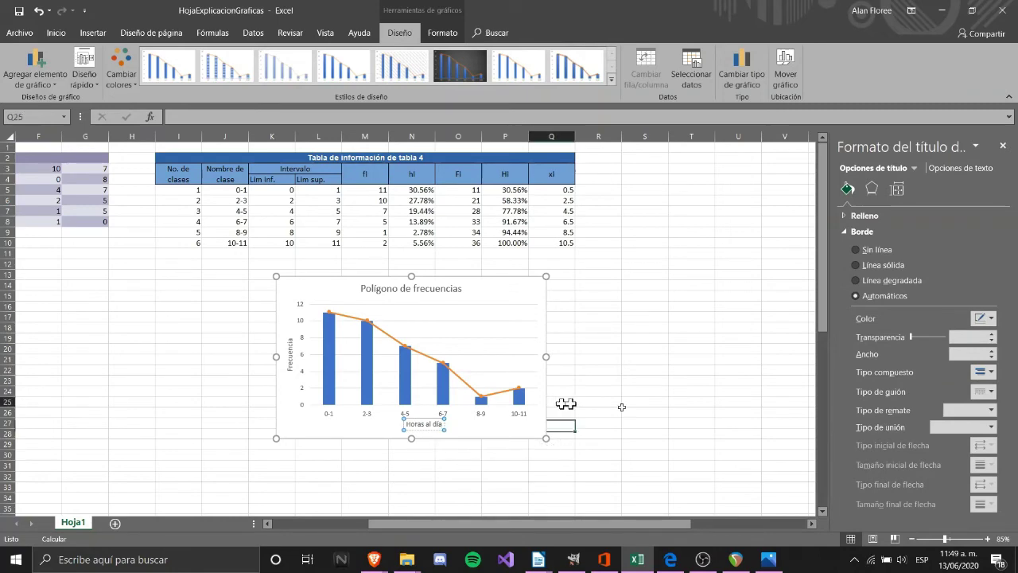
left_click(648, 404)
Set the gap width of the Barras column series to 100%.
left_click(433, 329)
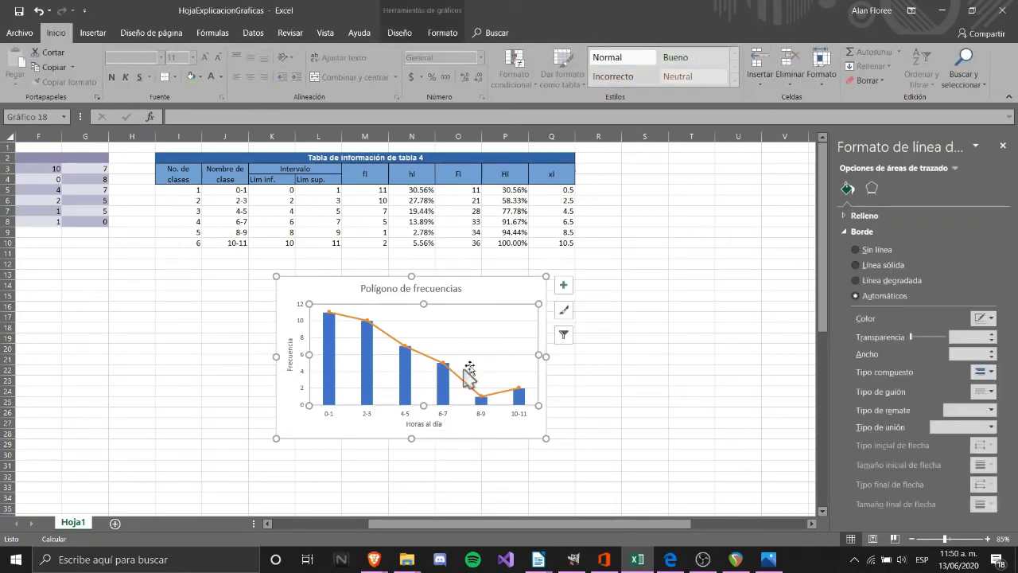
left_click(440, 396)
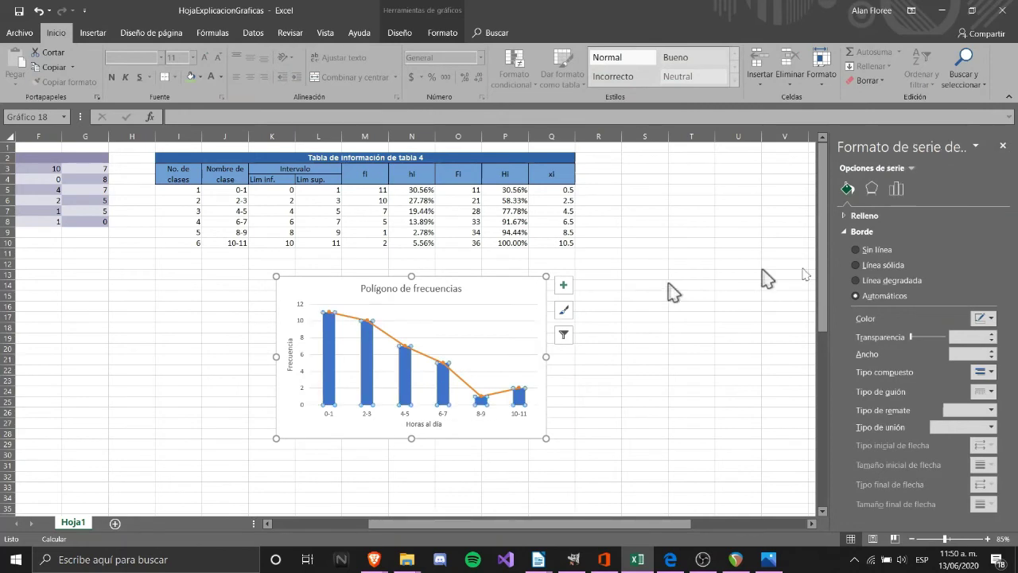
left_click(896, 189)
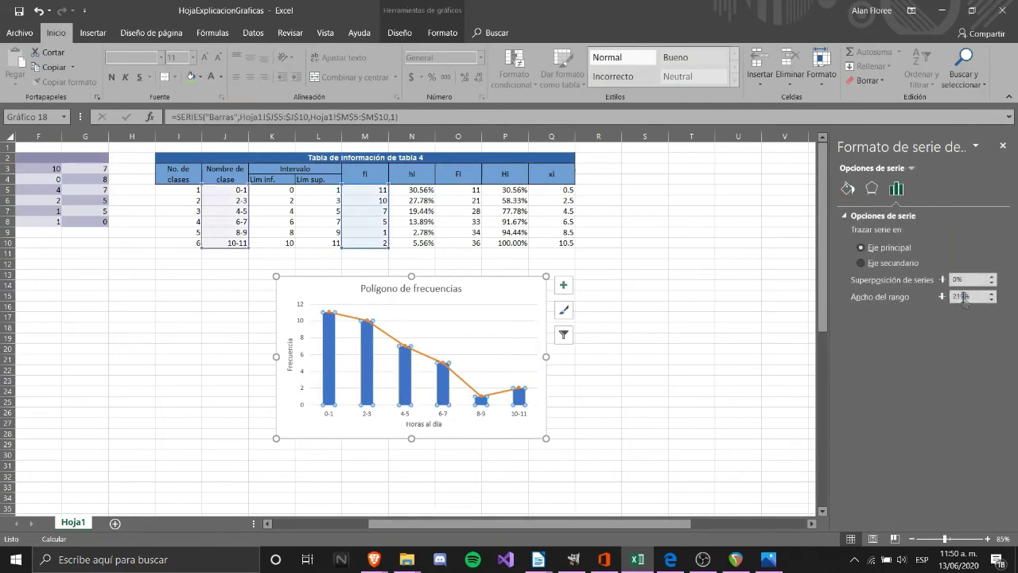
key("Return")
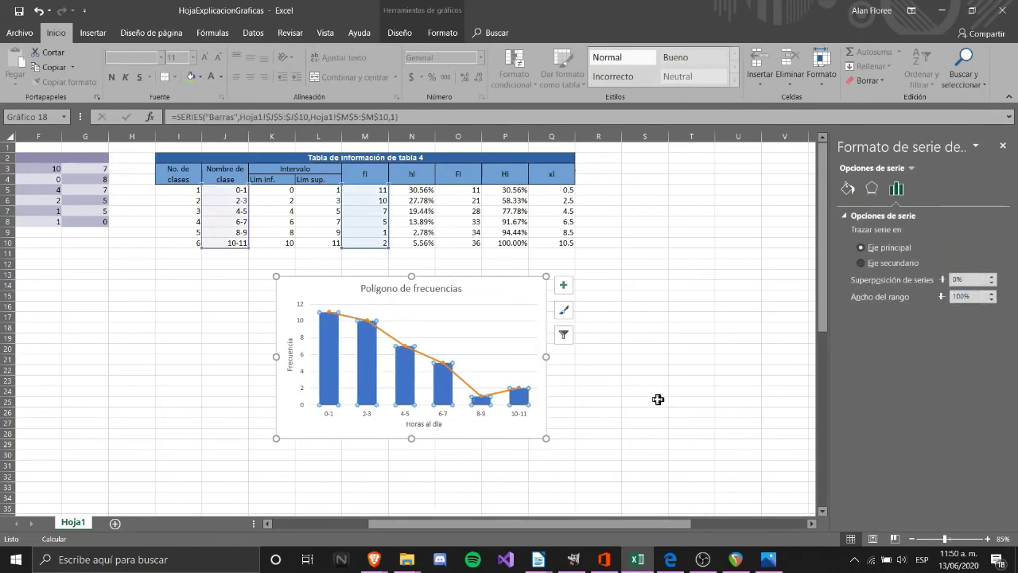
Set the Lineas series line width to 2.5 pt.
left_click(383, 333)
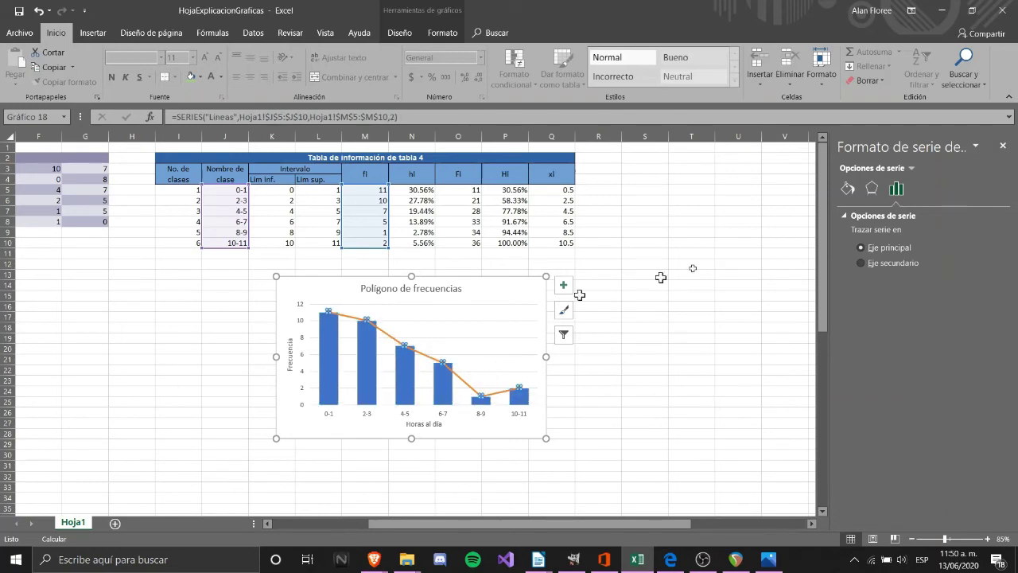
left_click(848, 190)
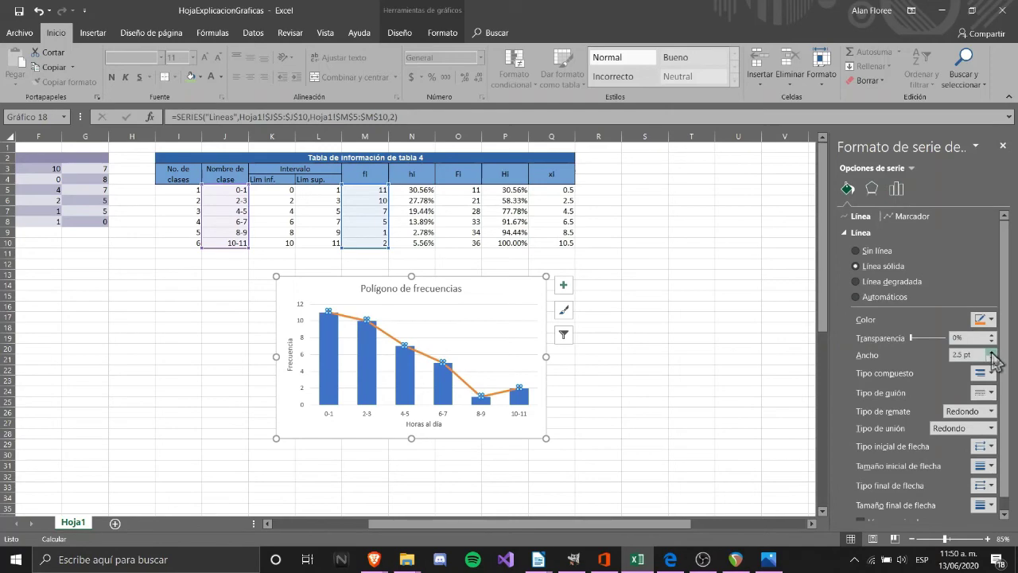
left_click(685, 349)
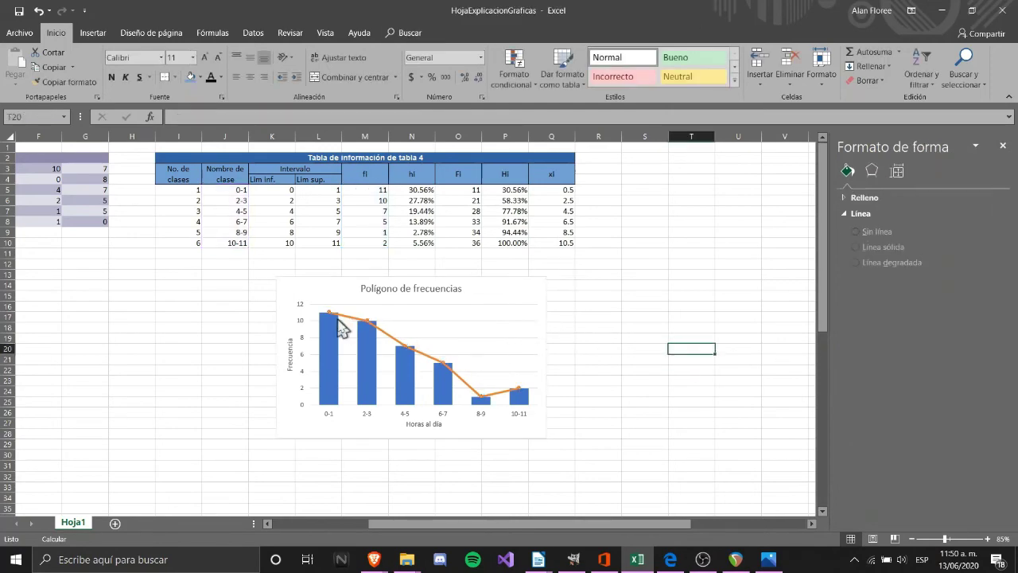
Apply the dark background chart style to the Polígono de frecuencias chart.
left_click(525, 420)
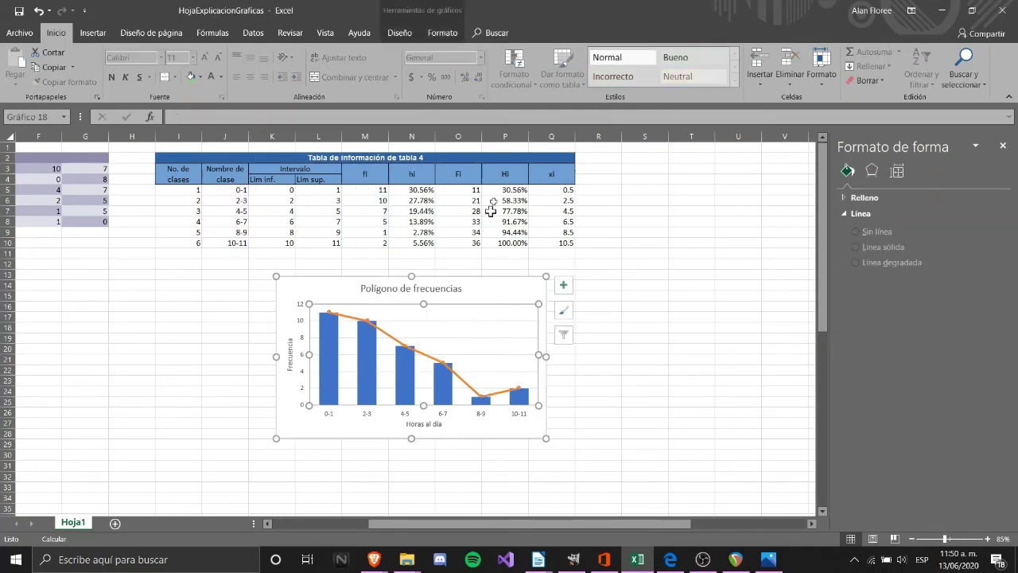
left_click(399, 32)
left_click(464, 78)
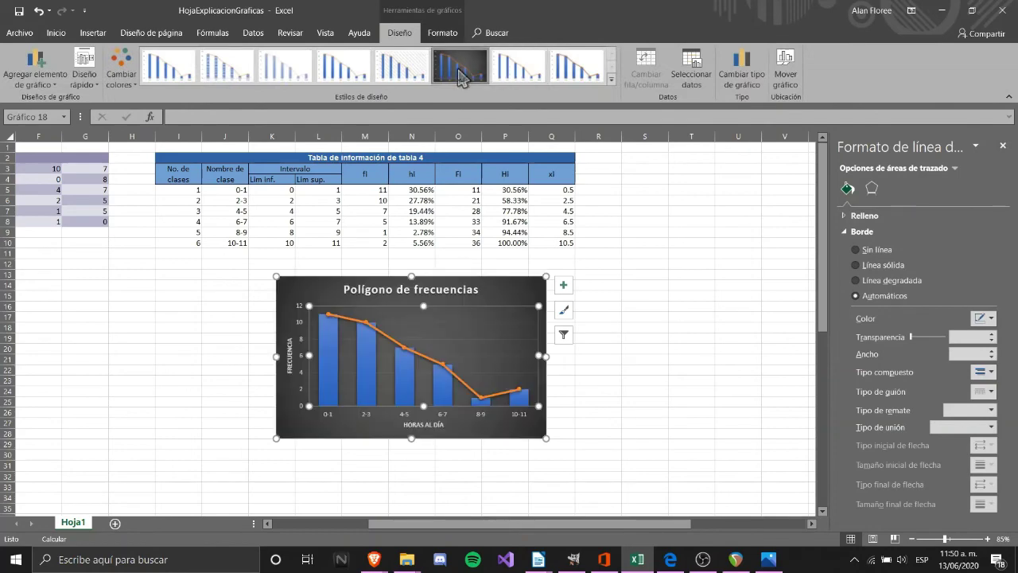
left_click(632, 401)
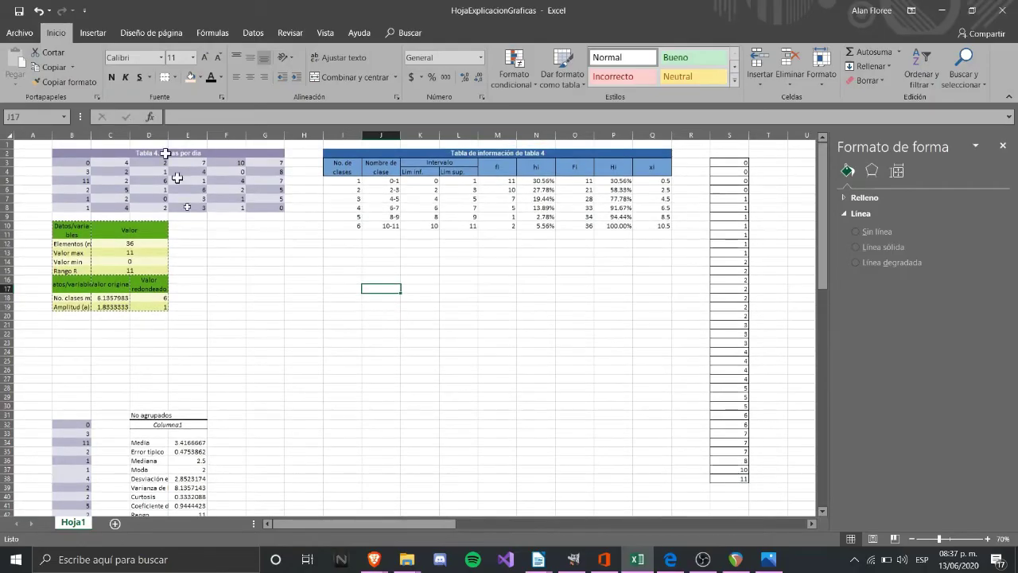
Review the Tabla 4 Horas por día data and the sorted list of values in column S.
left_click_drag(70, 156, 232, 205)
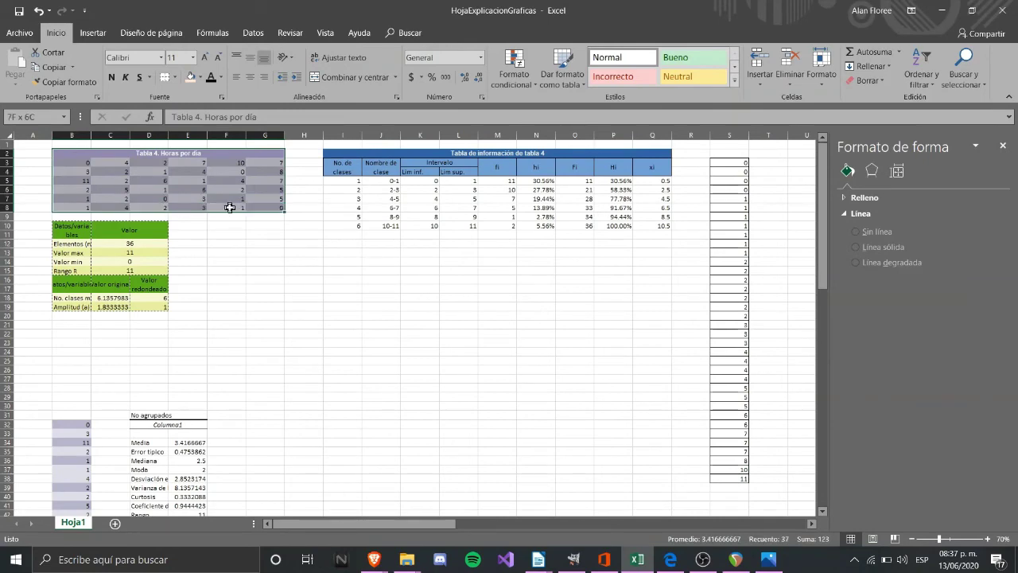
left_click_drag(738, 161, 725, 480)
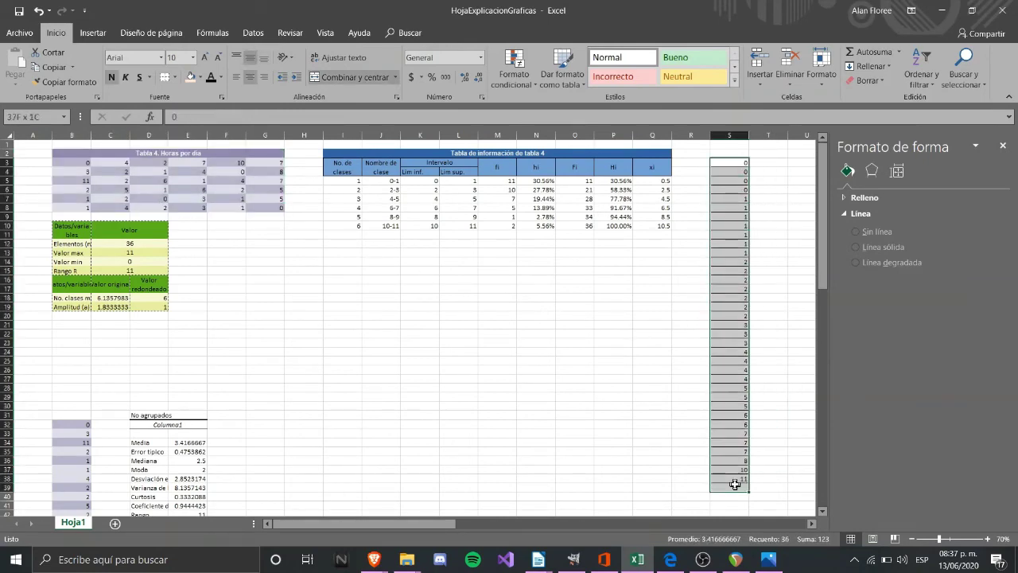
left_click_drag(449, 524, 497, 524)
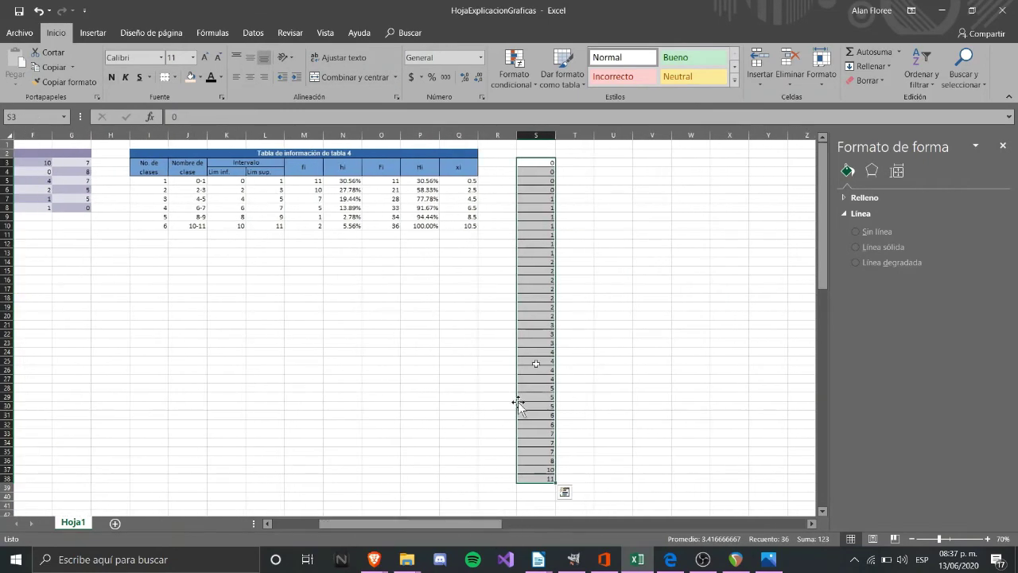
Calculate the integer quotient of each sorted value by 10 with =COCIENTE(S3,10) in T3, filled down to T38.
left_click(561, 163)
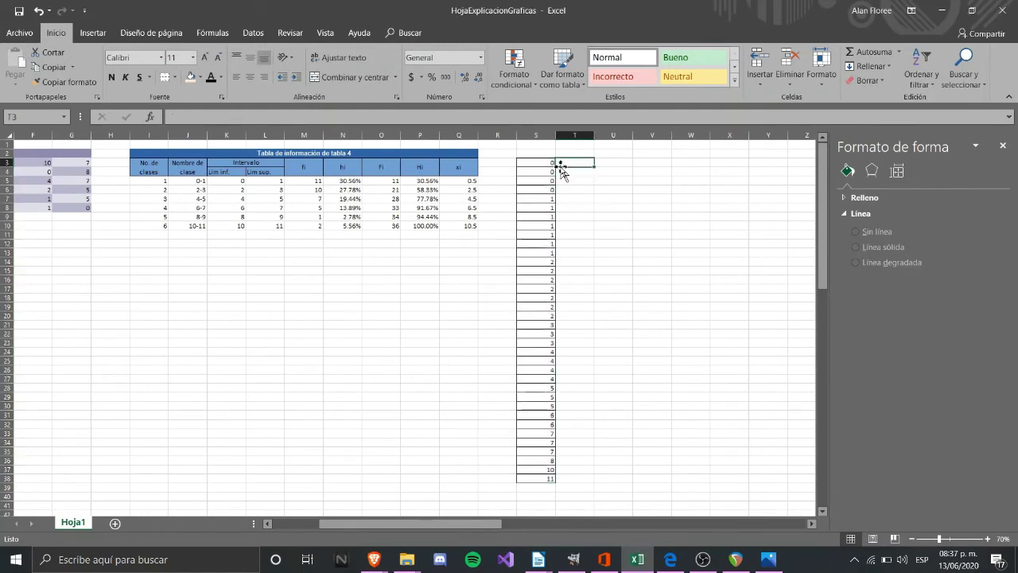
type("=c")
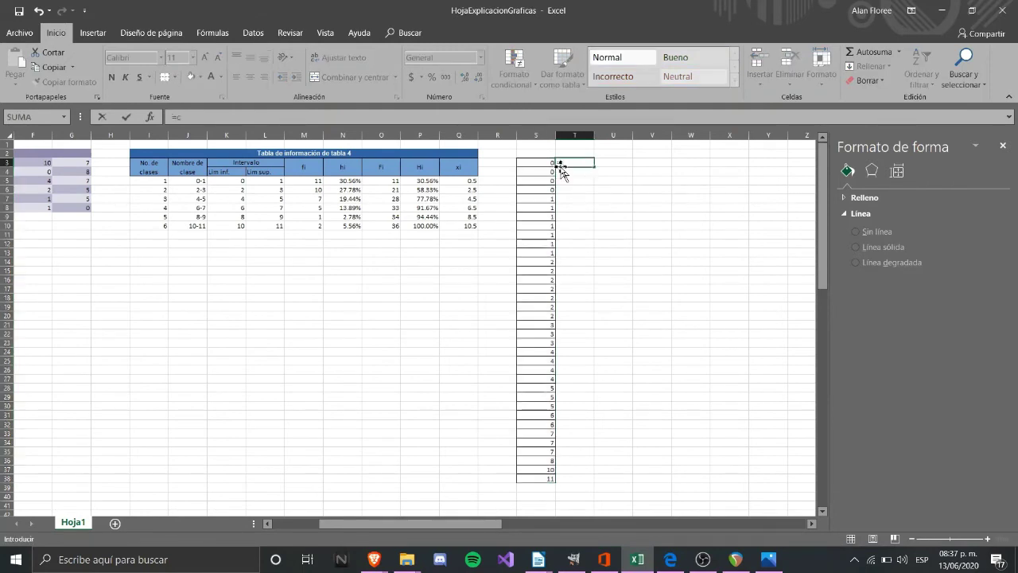
type("ociente(")
left_click(549, 163)
type(",")
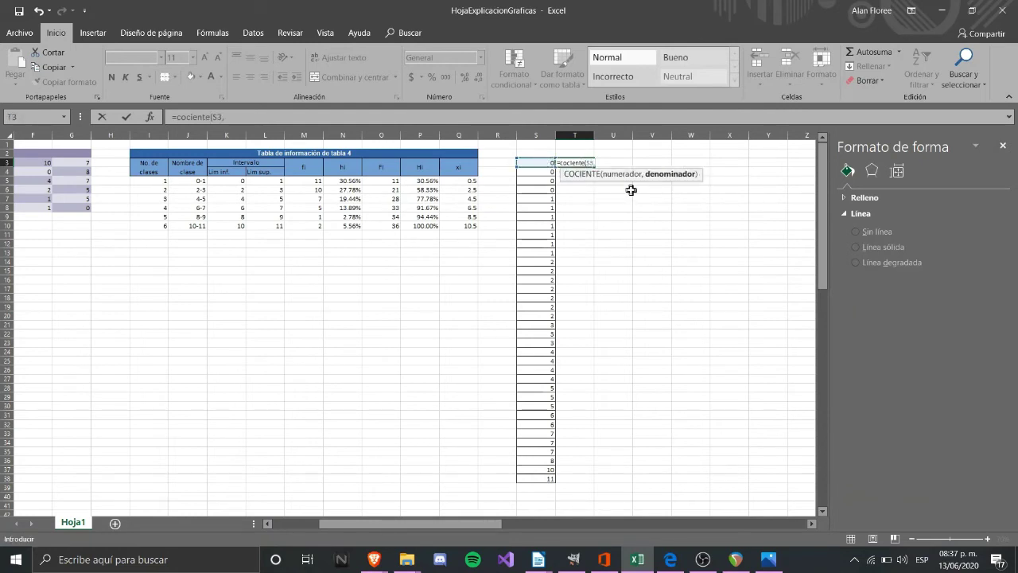
type("10)")
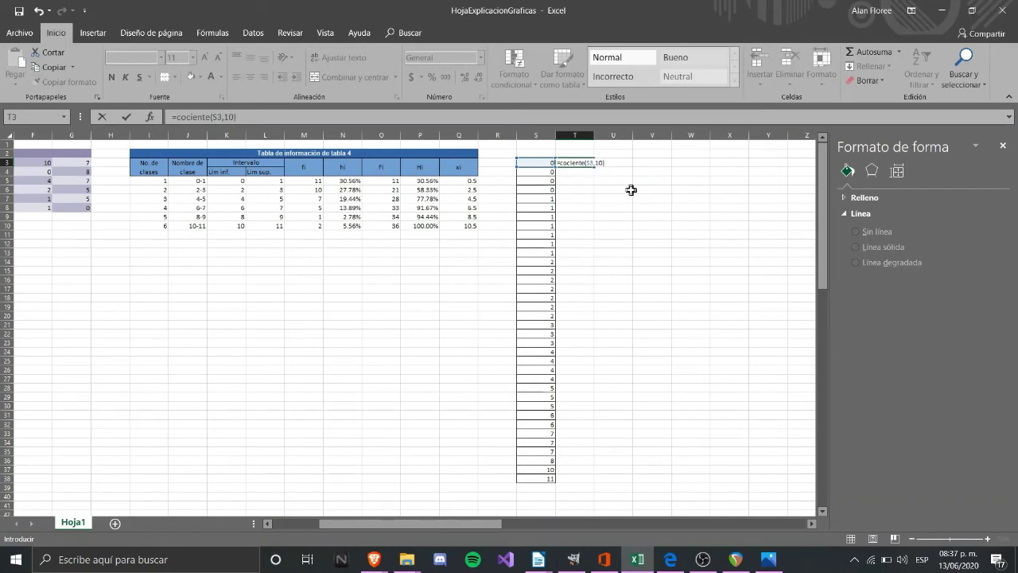
key("Return")
left_click(583, 163)
left_click_drag(595, 167, 586, 475)
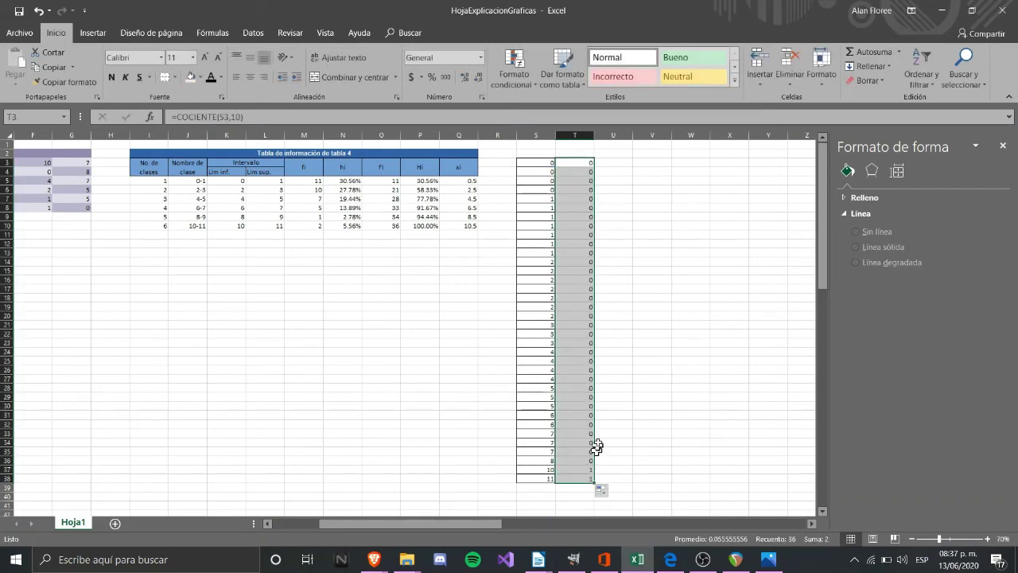
Copy the quotients in T3:T38 and paste them as values only starting at V3.
key("ctrl+c")
right_click(645, 162)
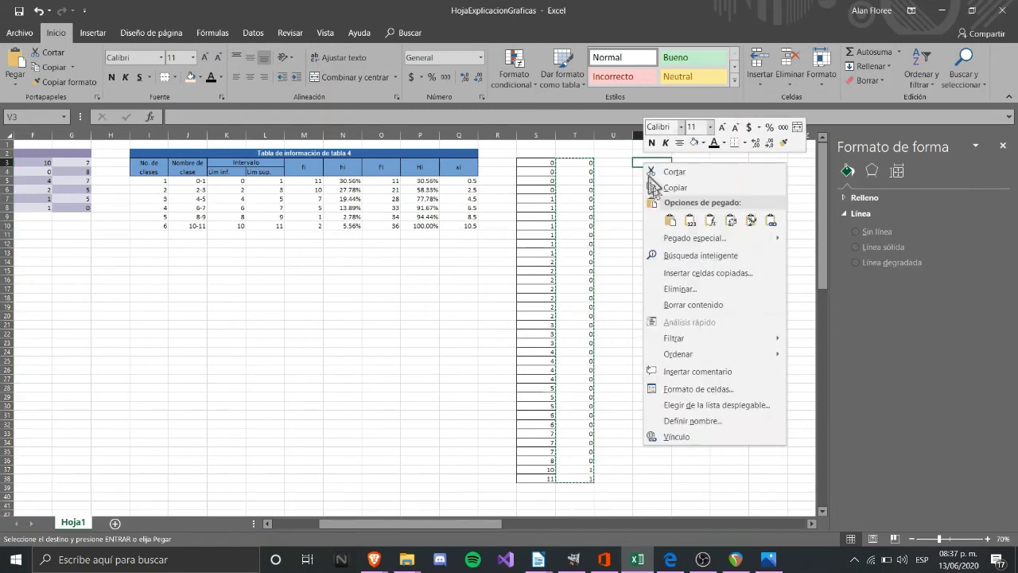
left_click(690, 220)
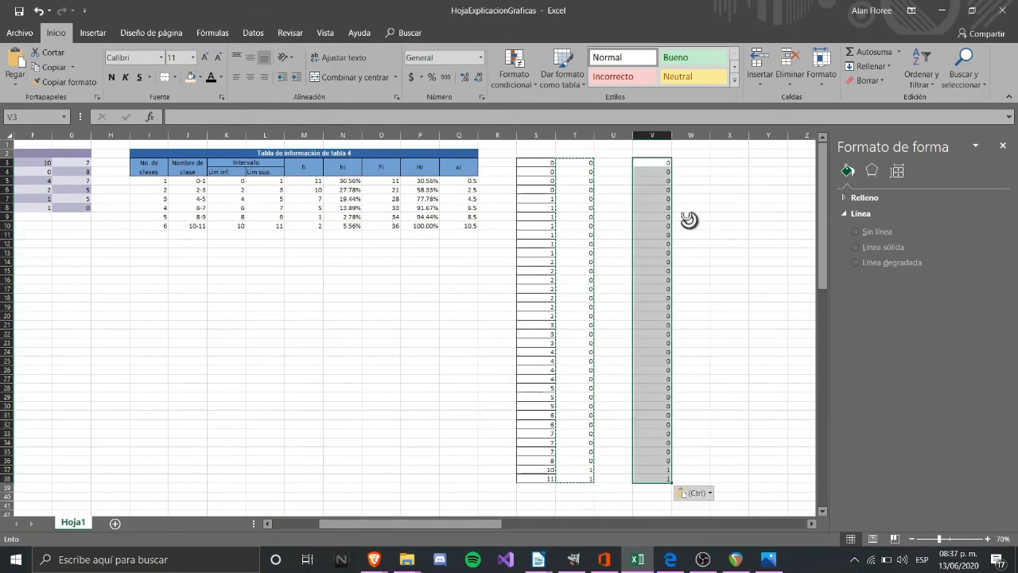
Remove the duplicate values from the pasted quotients in column V, treating the data as having no header.
right_click(658, 161)
left_click(253, 33)
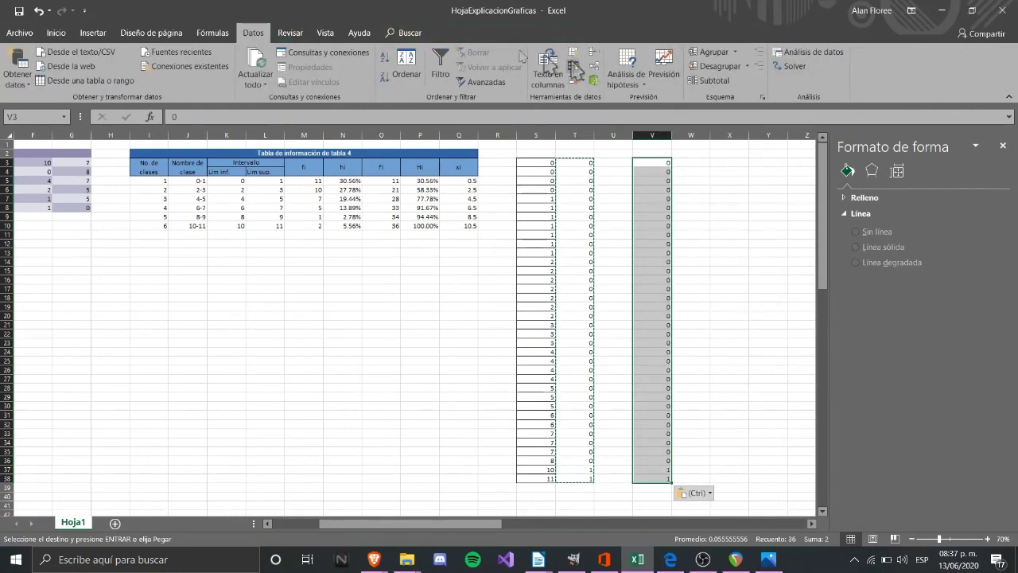
left_click(571, 65)
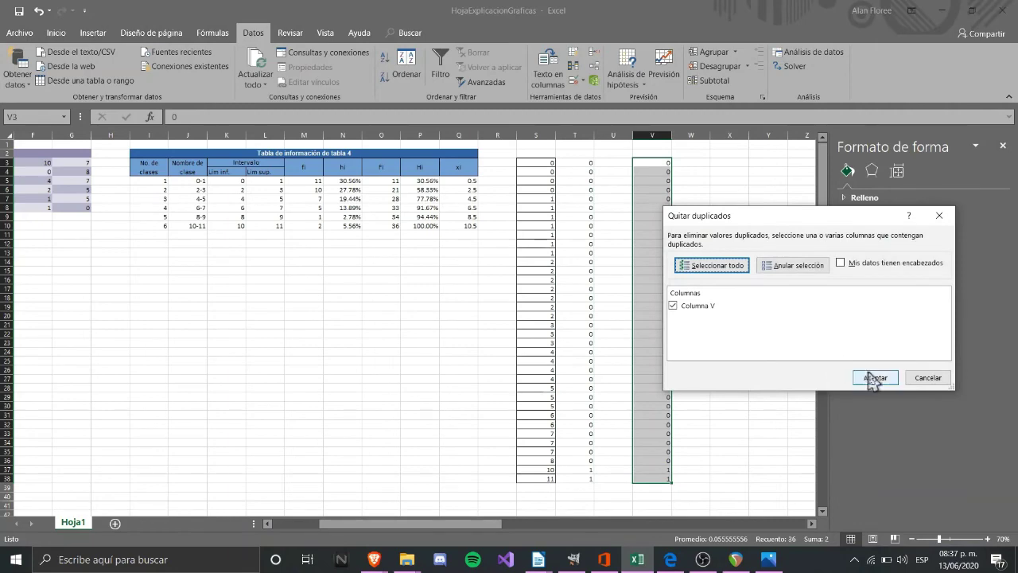
left_click(809, 380)
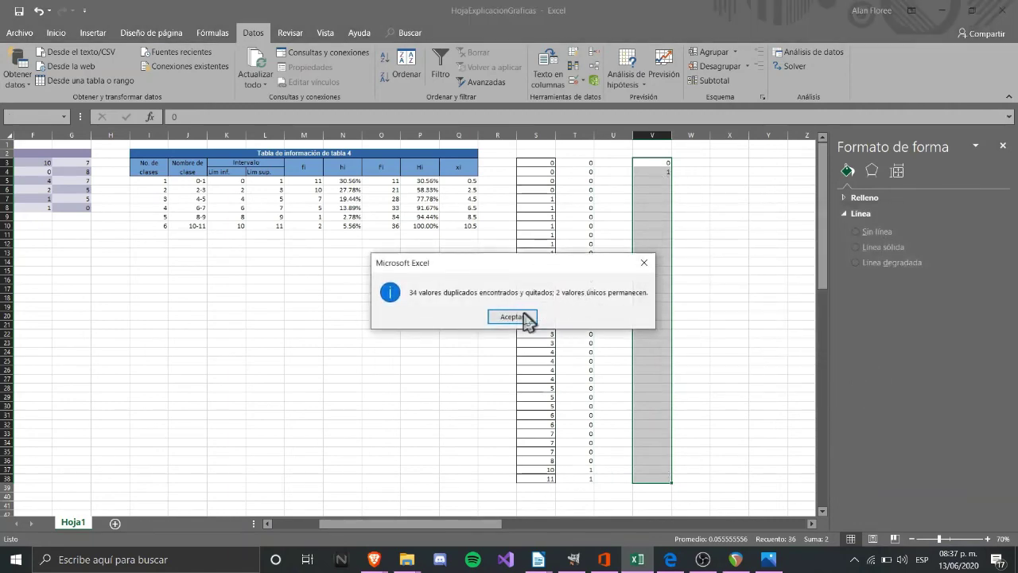
left_click(513, 317)
Label the column of unique quotients "Tallos" in V2, above the stem values in V3:V4.
scroll(660, 159, "up", 2)
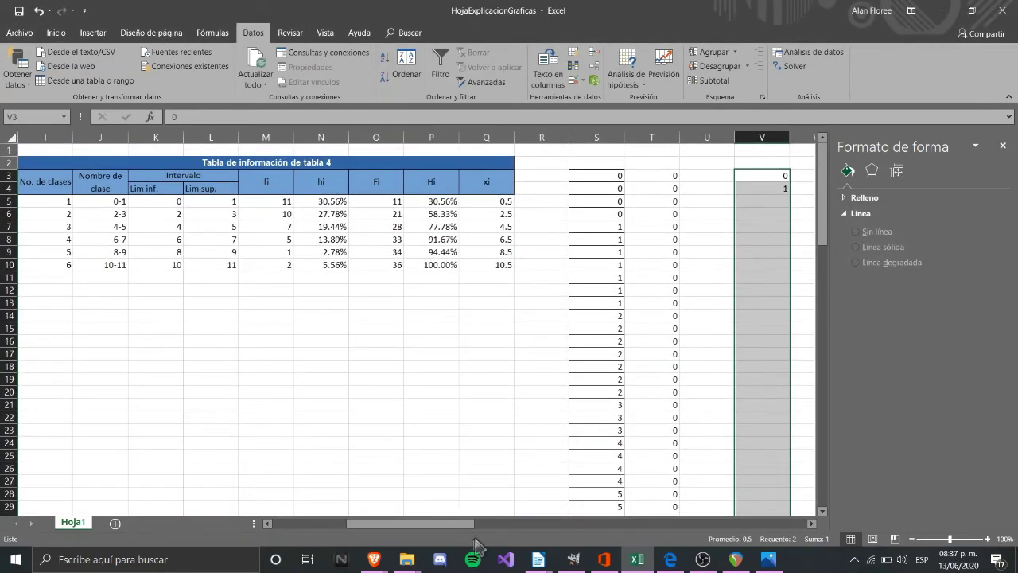
left_click_drag(457, 529, 522, 532)
left_click(443, 293)
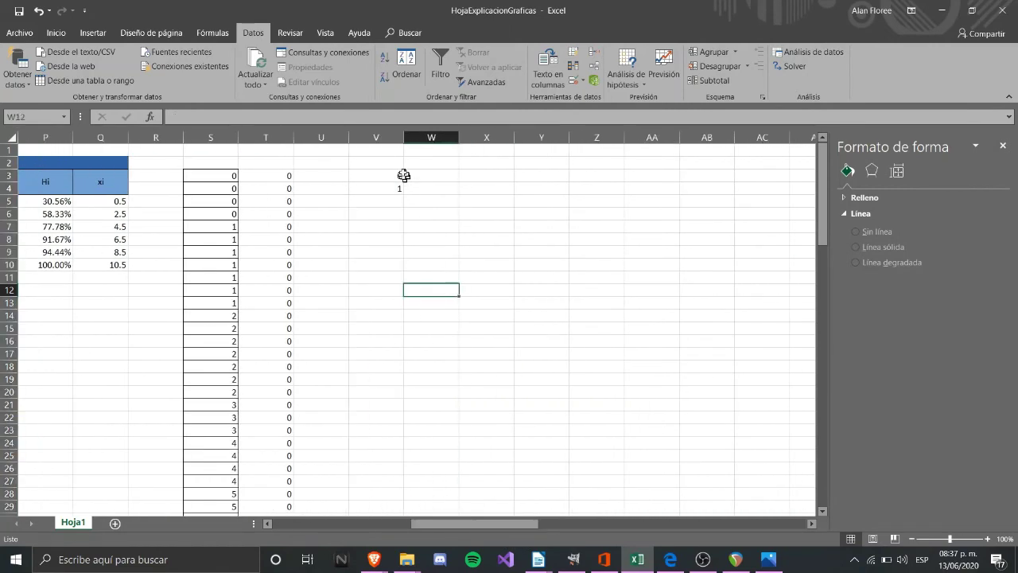
left_click_drag(378, 175, 381, 189)
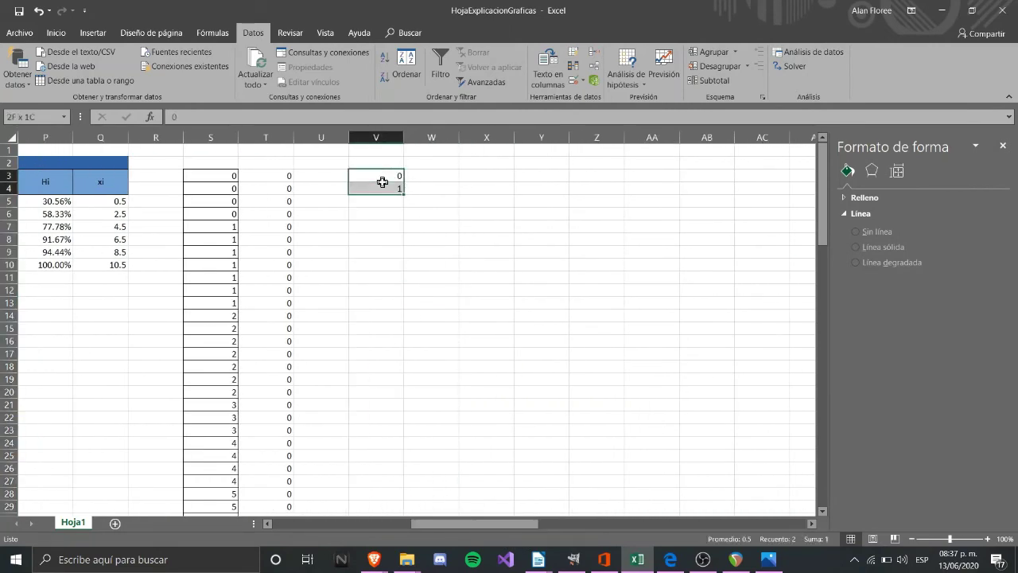
left_click(89, 32)
left_click(60, 33)
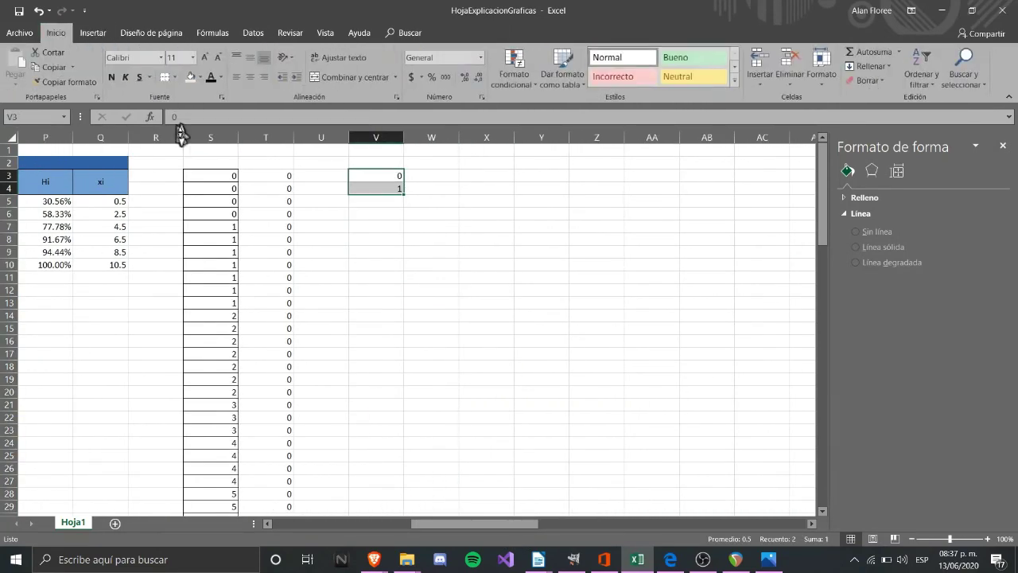
left_click(485, 201)
left_click(392, 164)
key("Caps_Lock")
type("T")
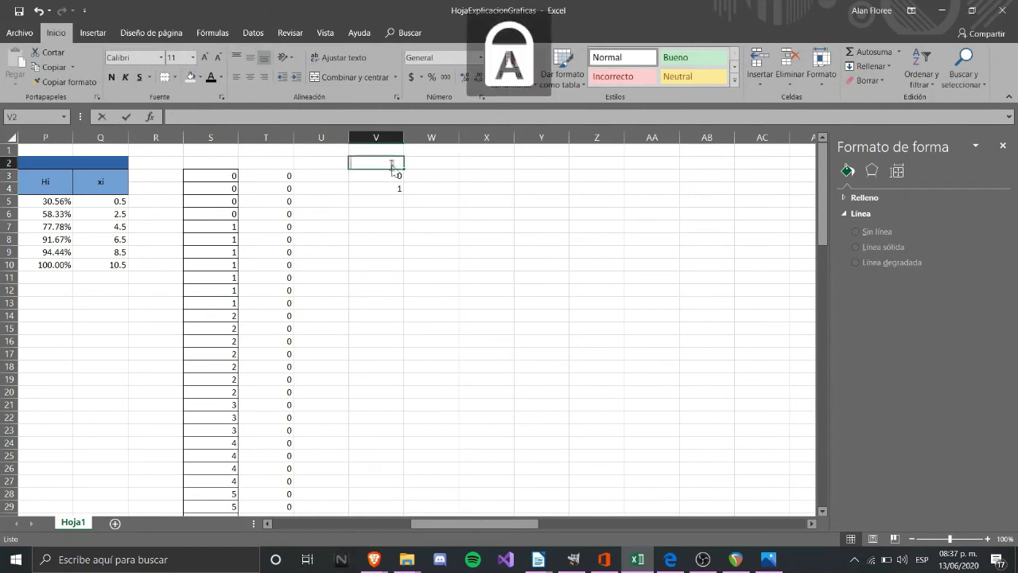
key("Caps_Lock")
type("allos")
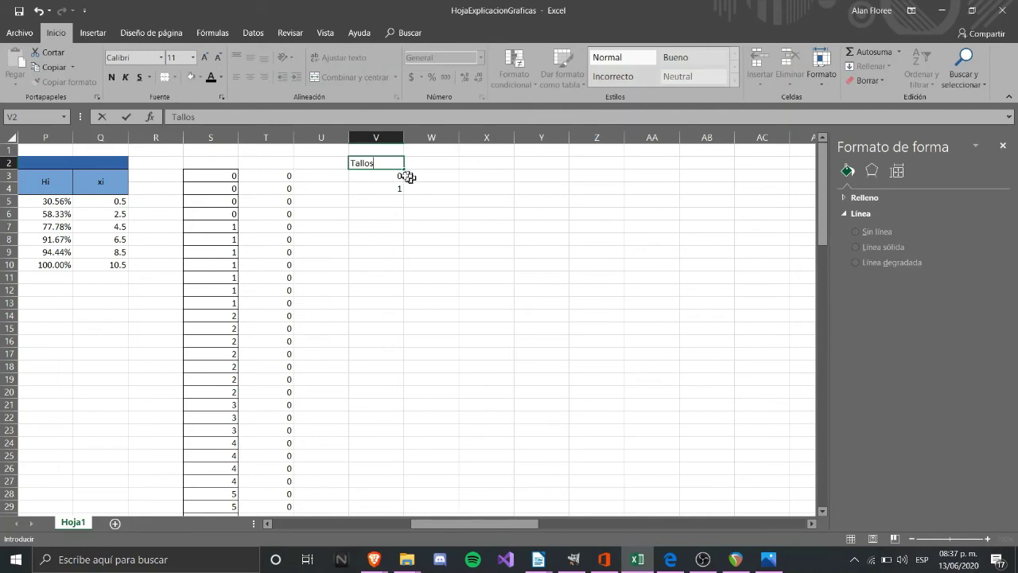
left_click(382, 172)
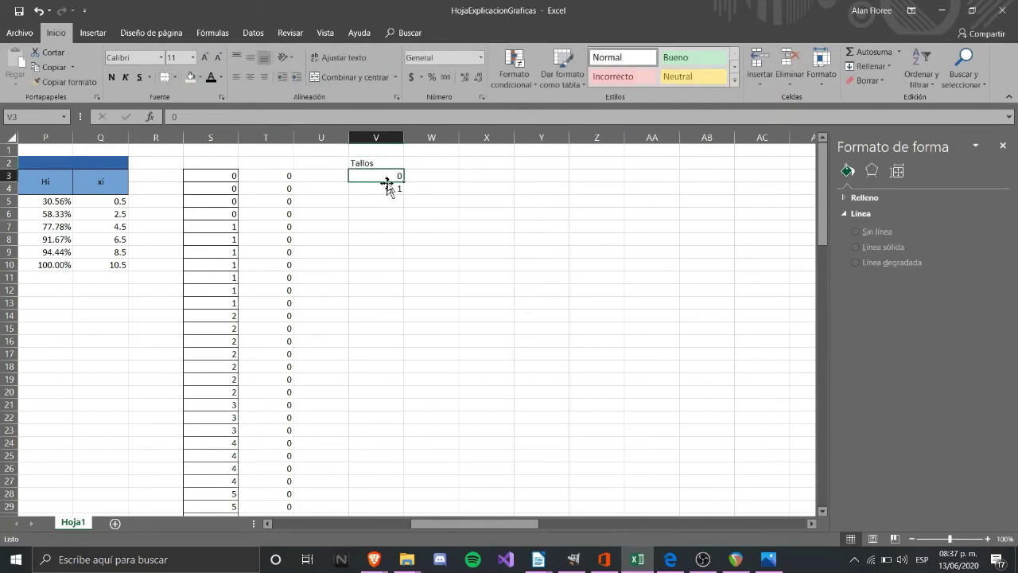
Add a right border to the stem values in V3:V4.
left_click_drag(390, 175, 390, 187)
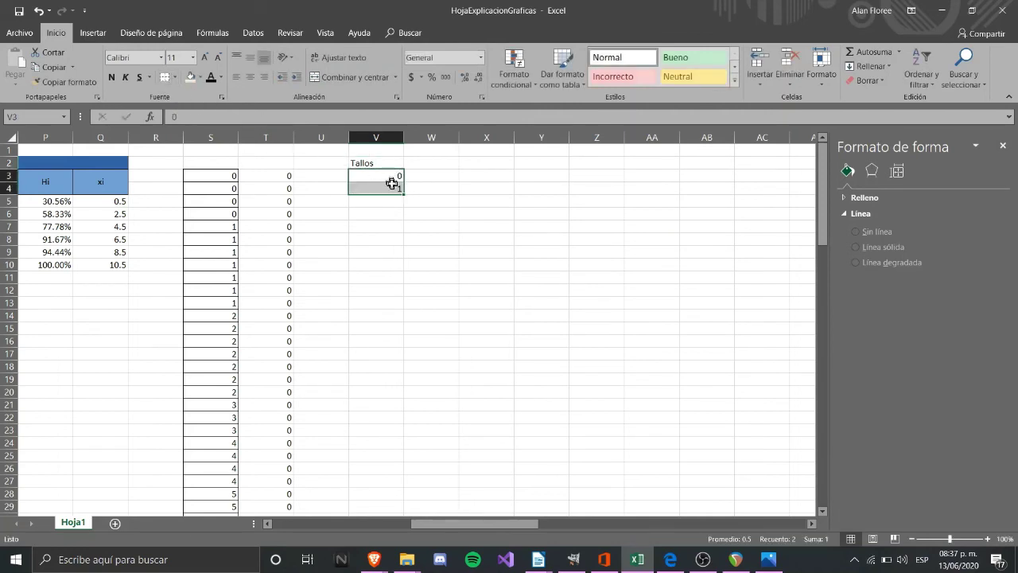
left_click(176, 77)
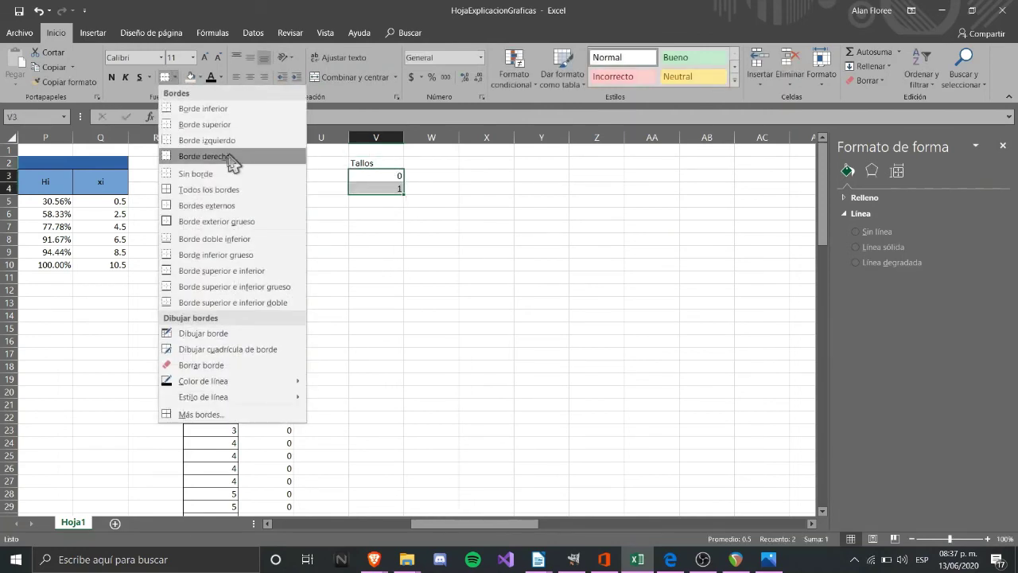
left_click(205, 157)
left_click(354, 339)
Clear the quotient formulas from T3:T38 beside the sorted values.
left_click_drag(283, 176, 286, 487)
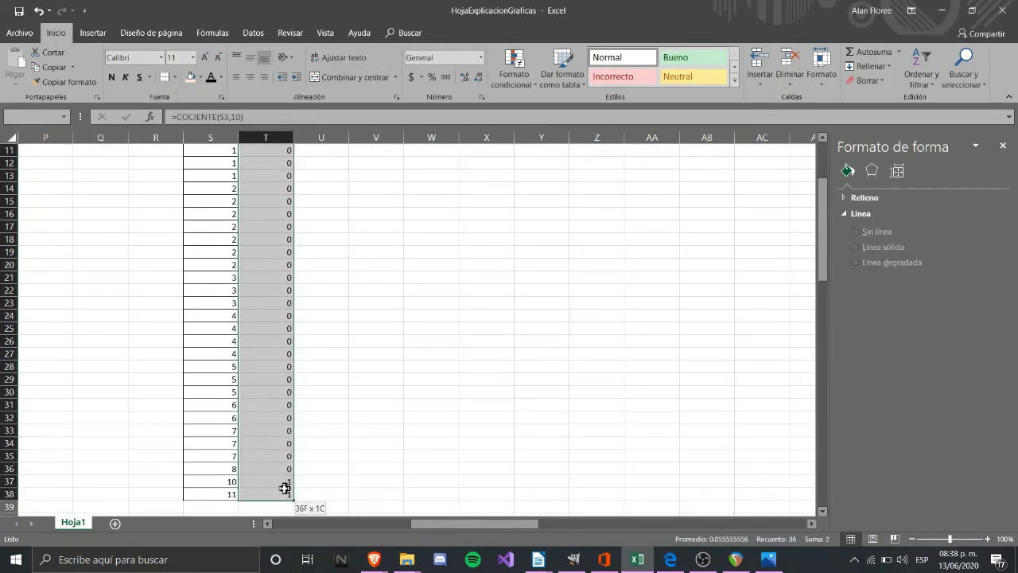
key("Delete")
scroll(282, 484, "up", 4)
left_click(321, 328)
Calculate the remainder of each sorted value divided by 10 with =RESIDUO(S3,10) in T3, filled down to T38.
left_click(283, 175)
type("=res")
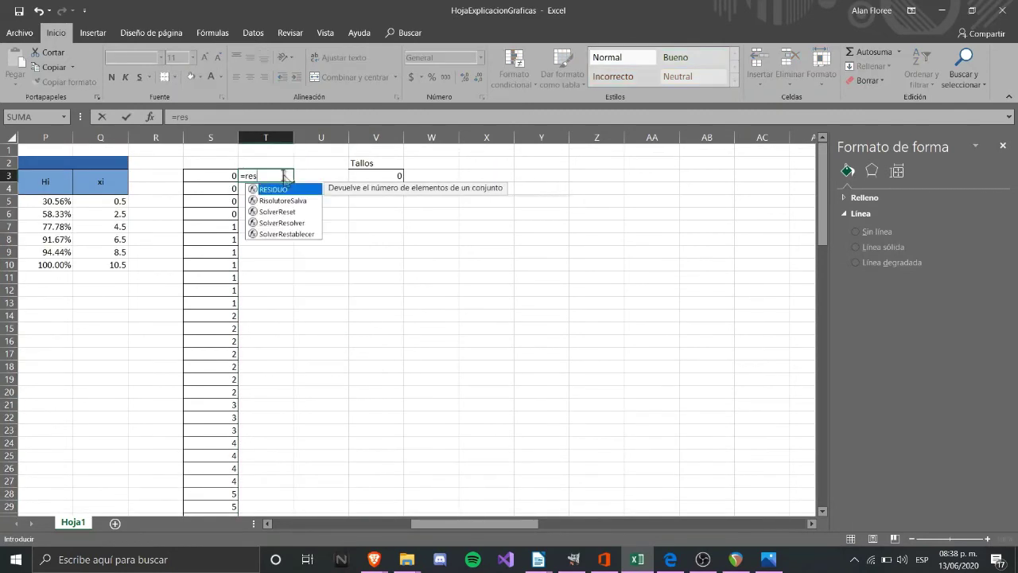
type("iduo")
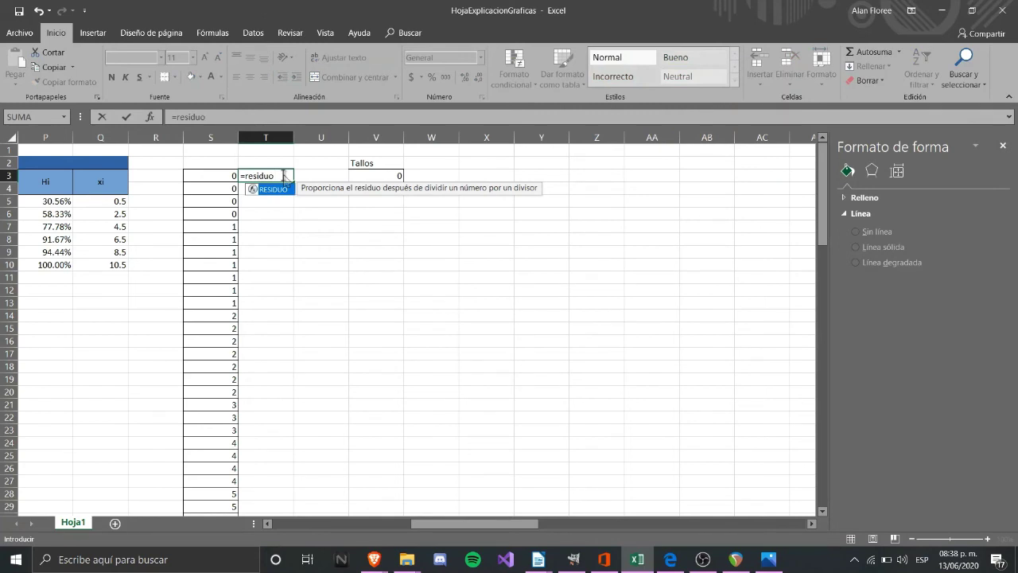
type("(")
left_click(226, 188)
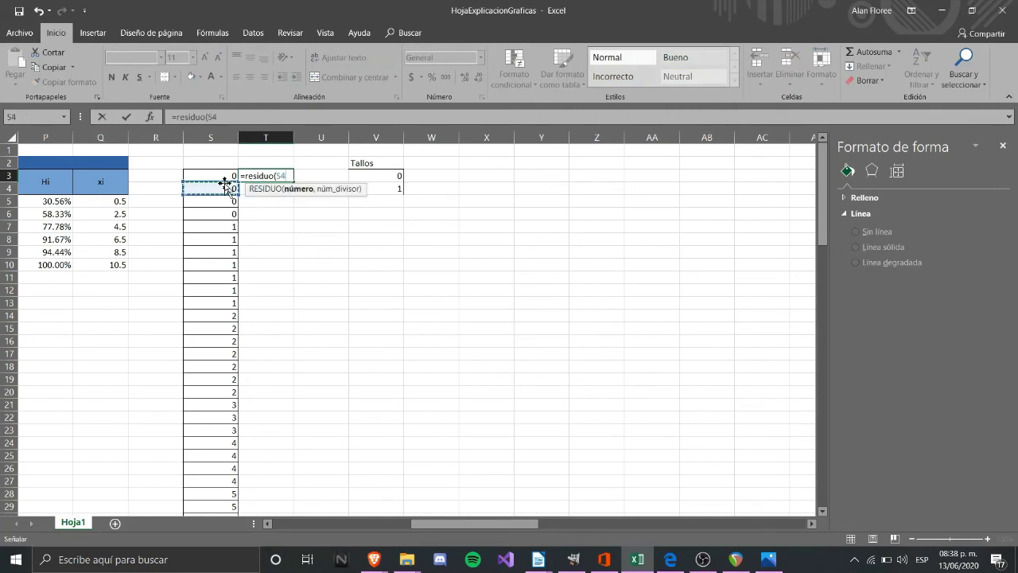
left_click(221, 175)
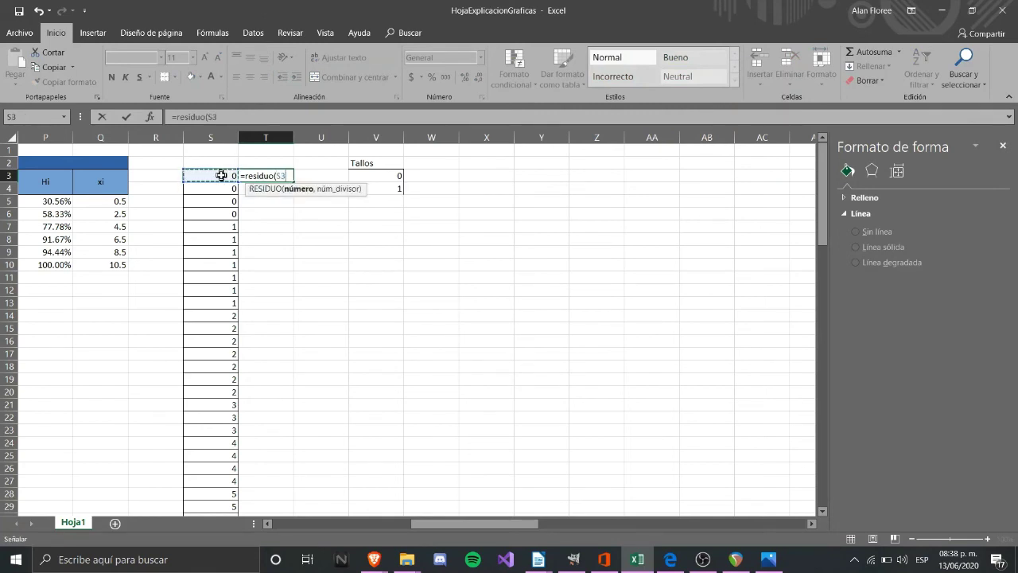
type(",10")
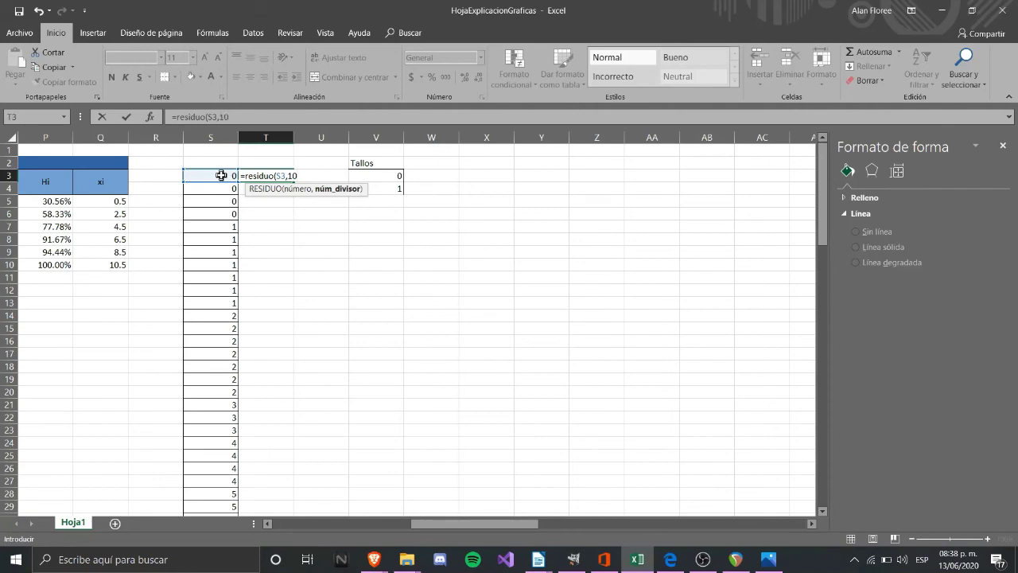
key("Return")
left_click(284, 178)
left_click_drag(294, 183, 278, 483)
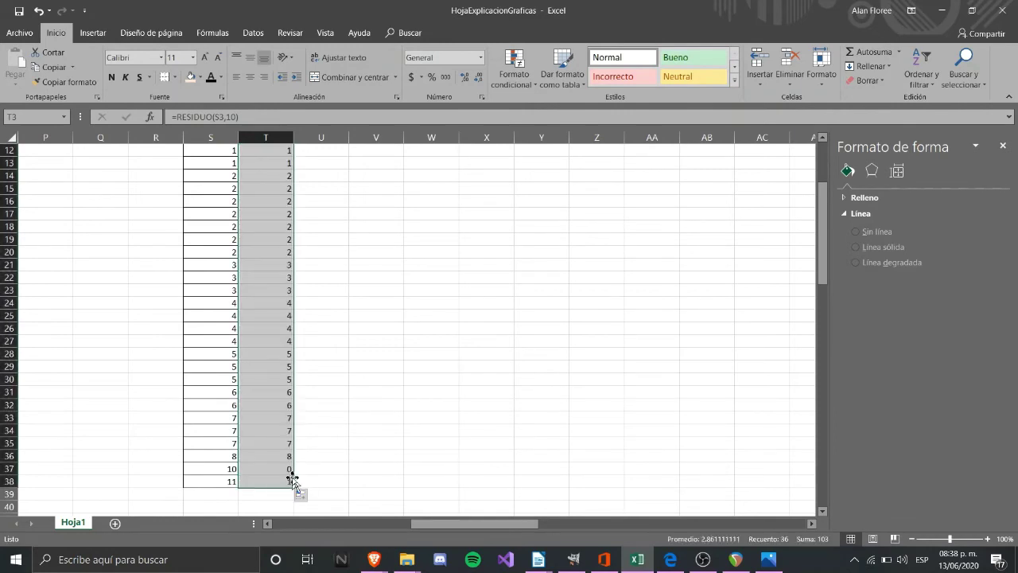
Convert the remainders in T3:T38 to plain values by pasting them as values at U3 and moving them back to T3.
key("ctrl+c")
scroll(337, 445, "up", 4)
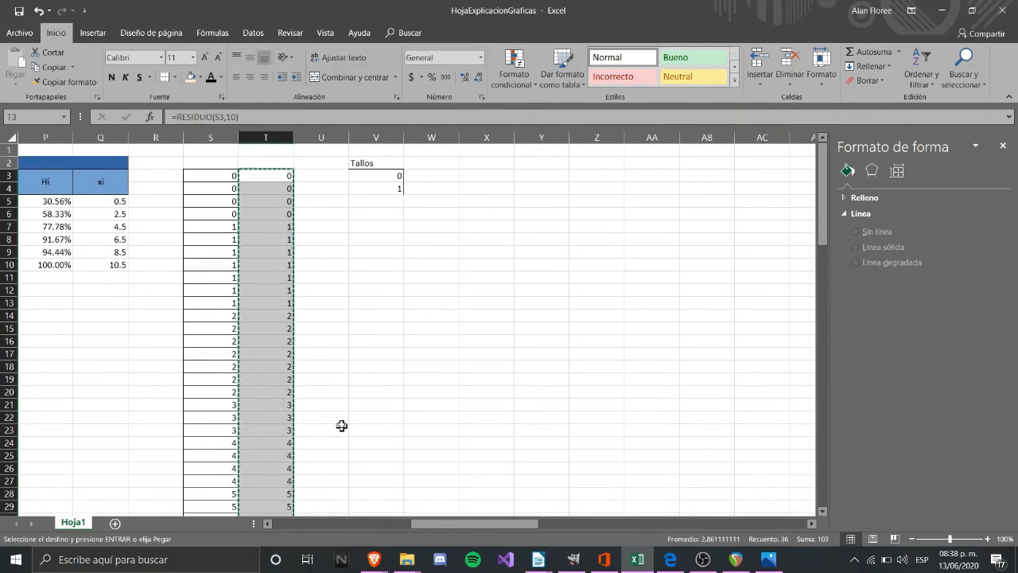
right_click(312, 176)
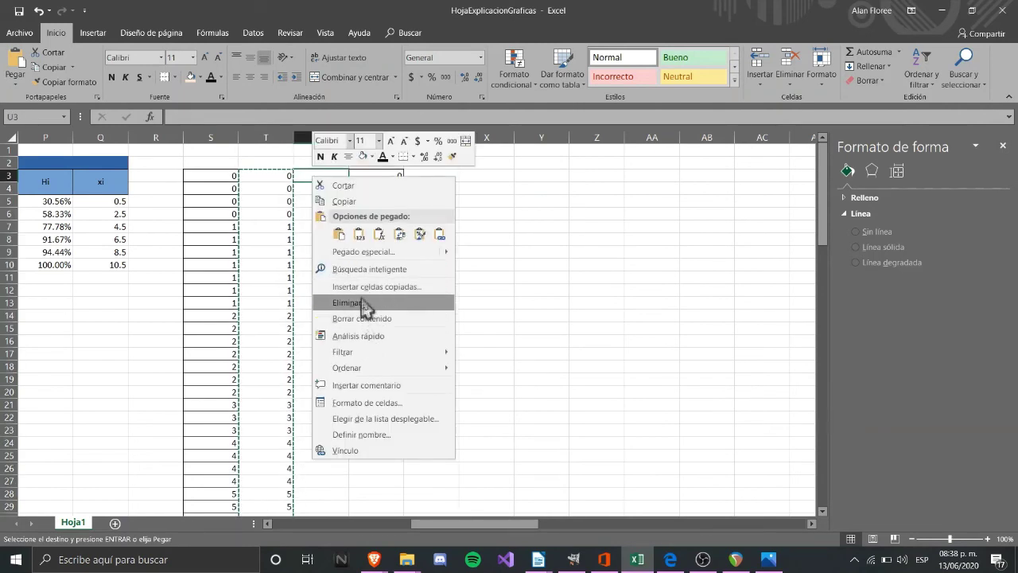
left_click(359, 234)
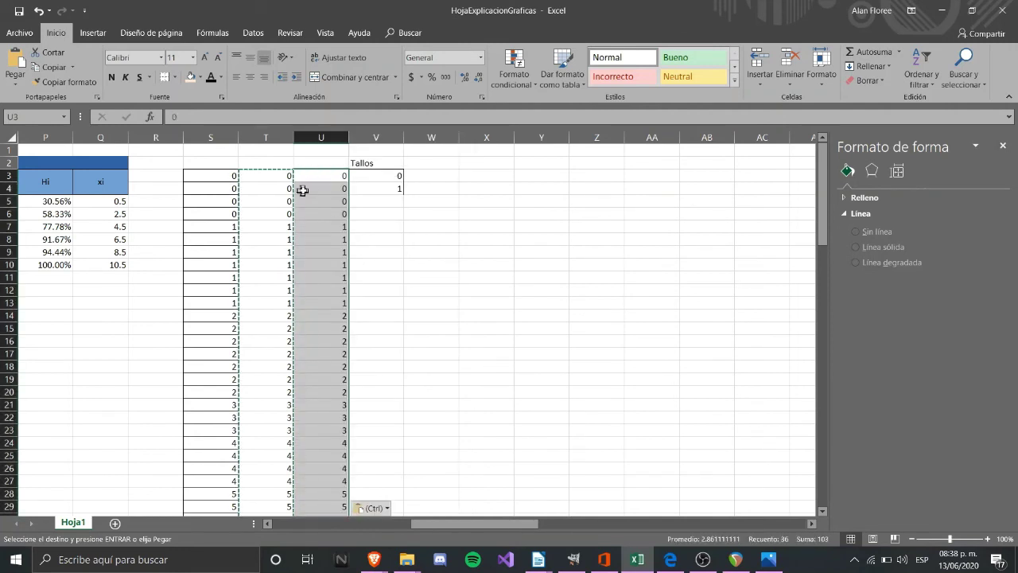
key("ctrl+c")
left_click(267, 175)
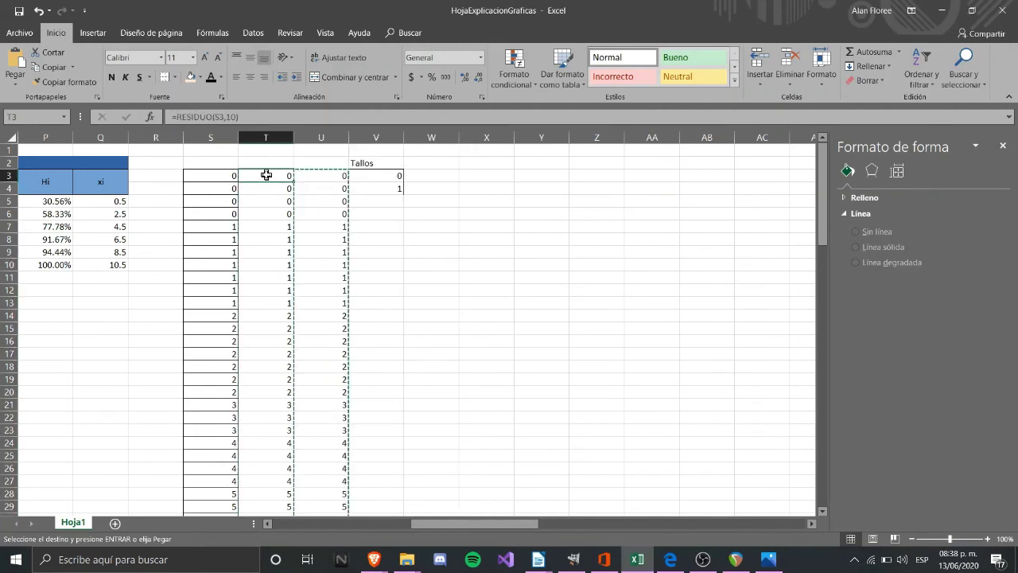
key("ctrl+v")
left_click(344, 281)
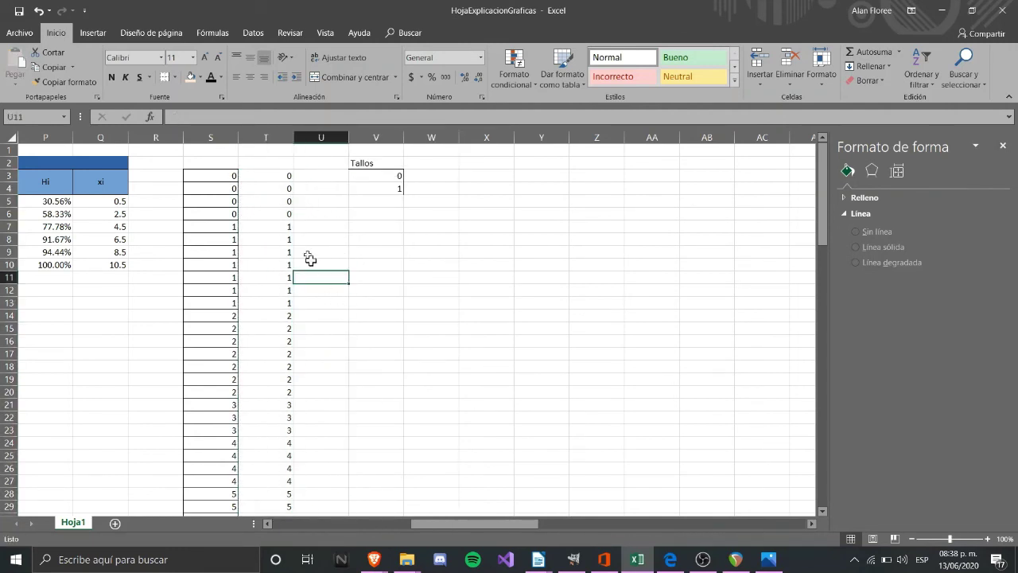
Copy the remainders in T3:T36 and paste them transposed into row 3 starting at W3, beside stem 0.
scroll(286, 234, "down", 8)
scroll(287, 300, "up", 6)
scroll(292, 263, "up", 2)
left_click(385, 178)
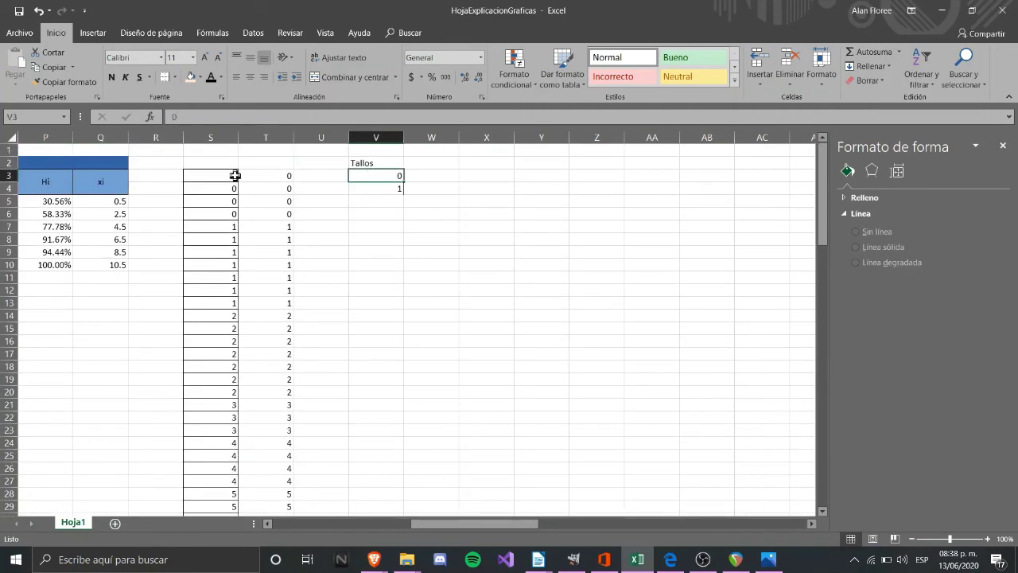
left_click_drag(266, 173, 283, 467)
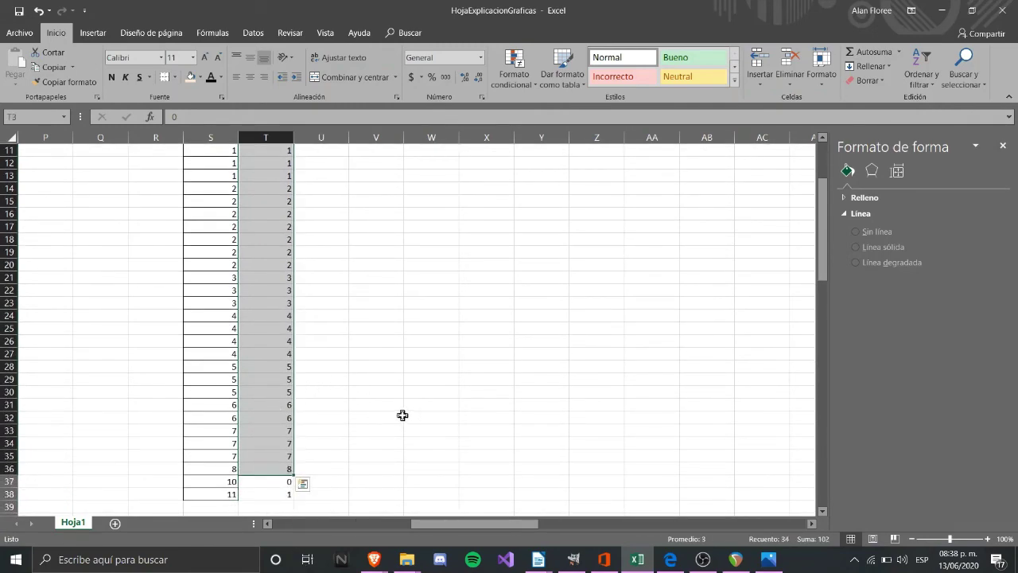
key("ctrl+c")
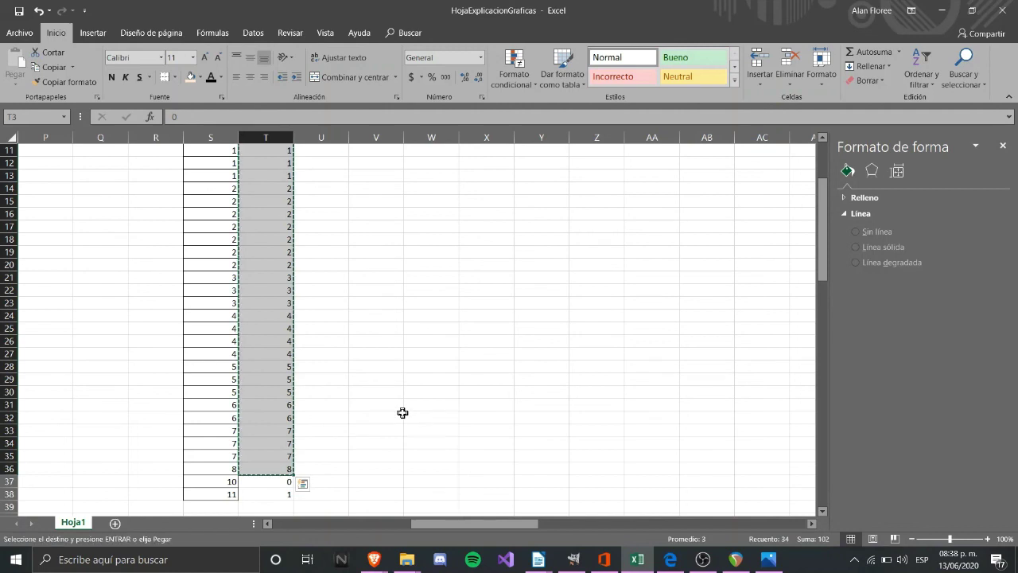
scroll(405, 382, "up", 4)
left_click(422, 179)
right_click(422, 178)
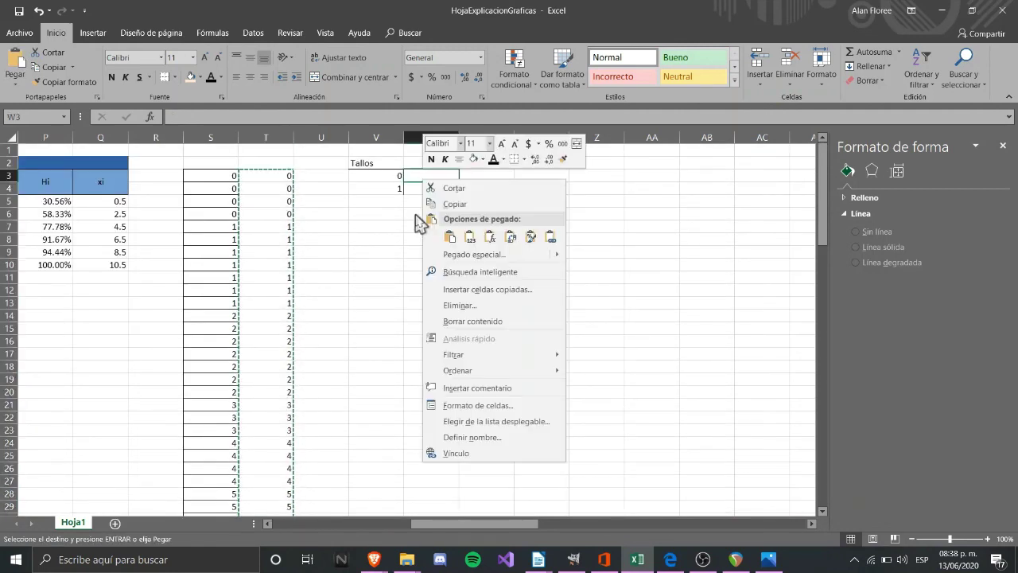
left_click(512, 239)
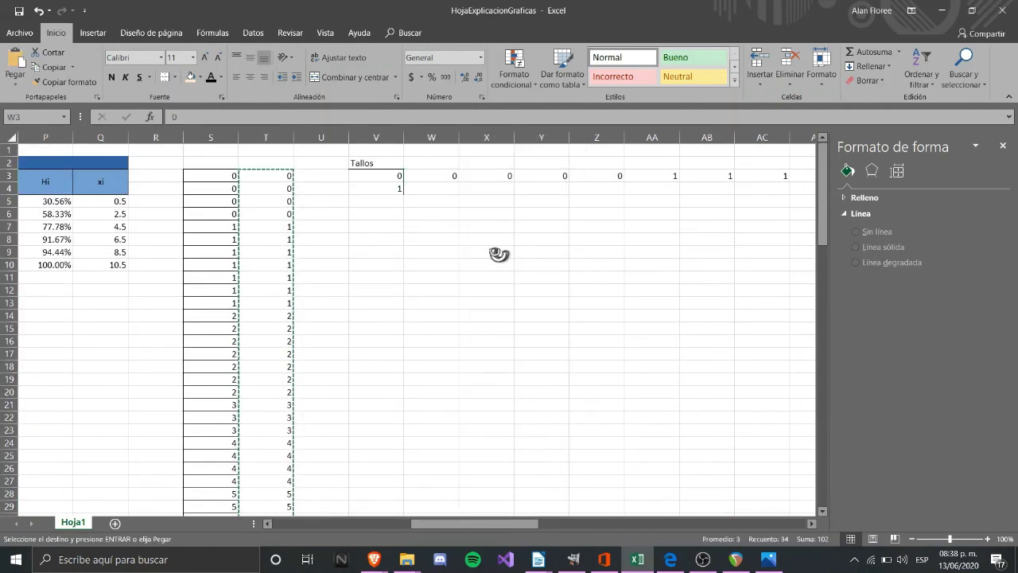
Move the remainders for 10 and 11 from T37:T38 into a transposed row starting at W4, beside stem 1.
scroll(276, 369, "down", 12)
scroll(265, 228, "up", 2)
left_click_drag(278, 227, 280, 239)
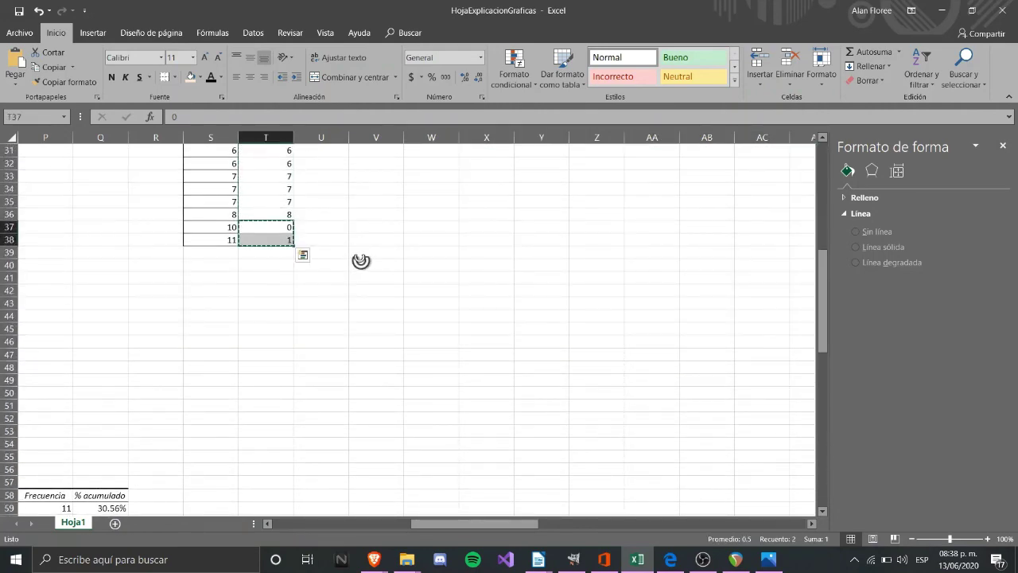
scroll(359, 255, "up", 10)
right_click(425, 192)
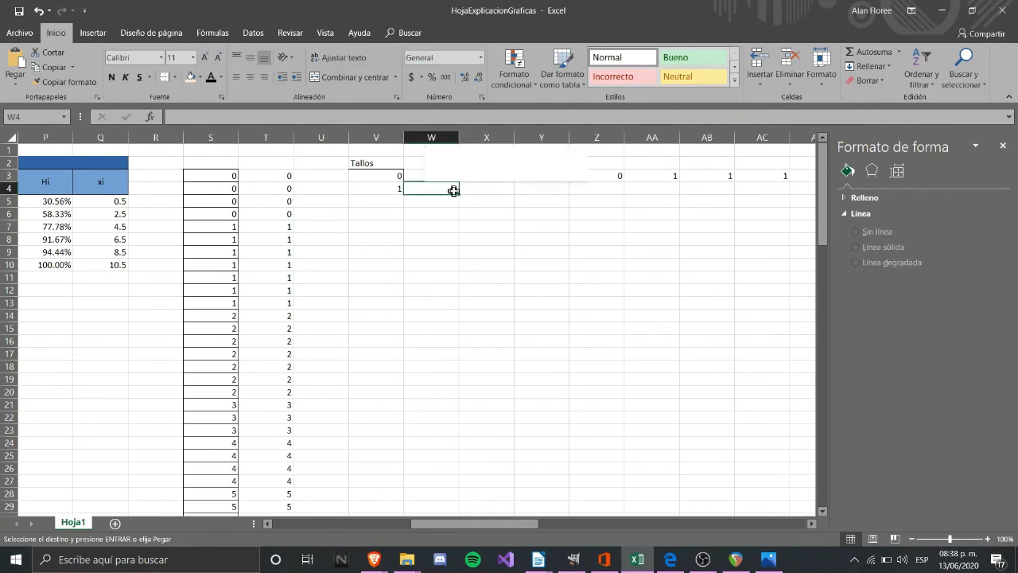
left_click(513, 253)
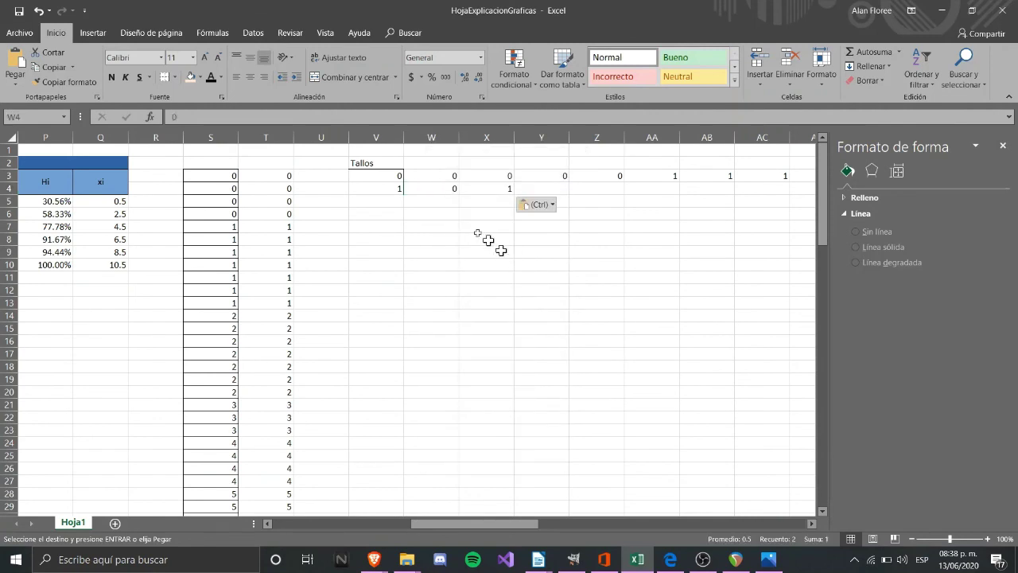
Narrow columns W through BD uniformly so the single-digit leaf values sit close together.
left_click_drag(503, 524, 807, 480)
scroll(352, 297, "down", 4)
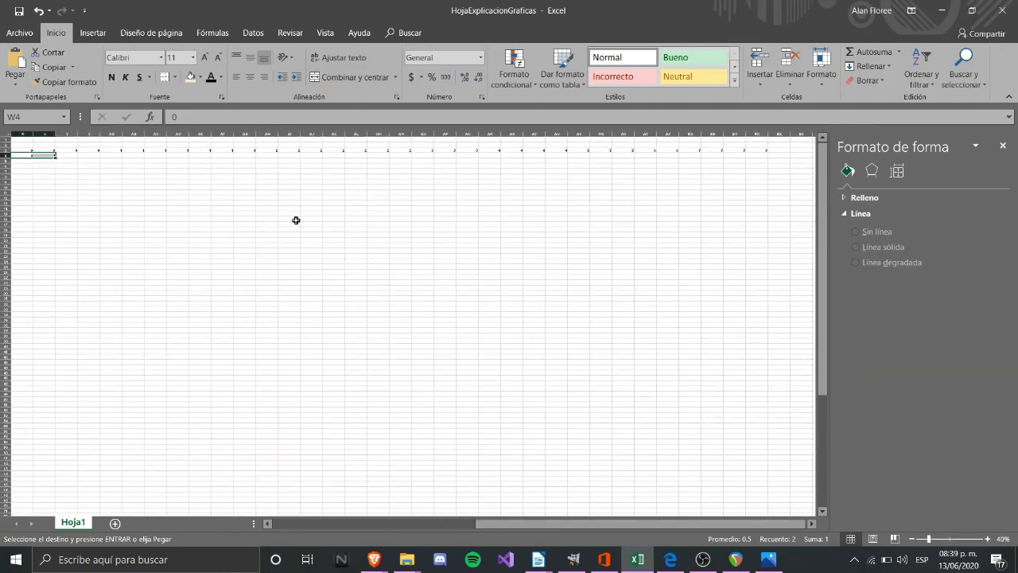
left_click_drag(591, 524, 564, 525)
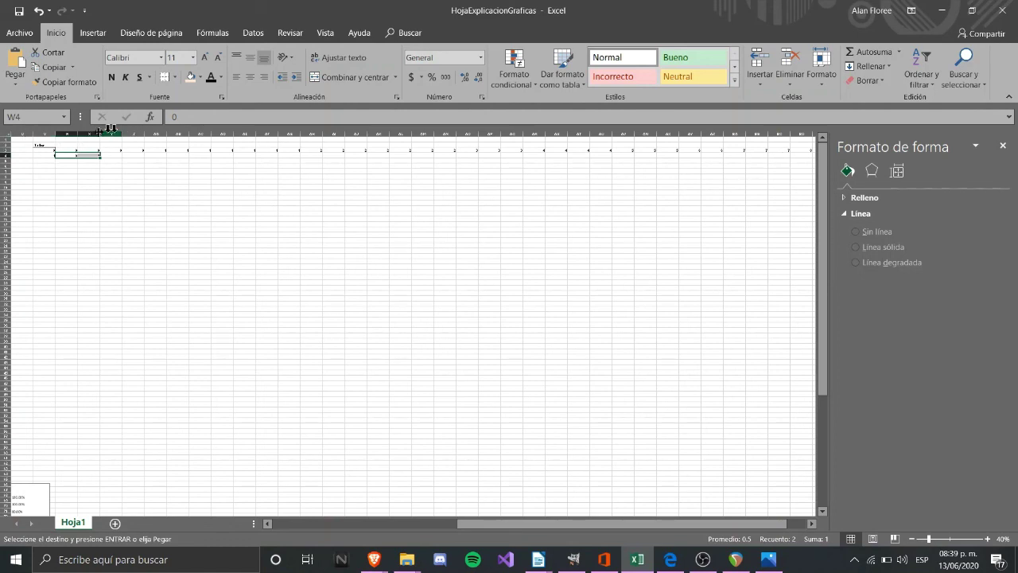
left_click_drag(64, 127, 742, 131)
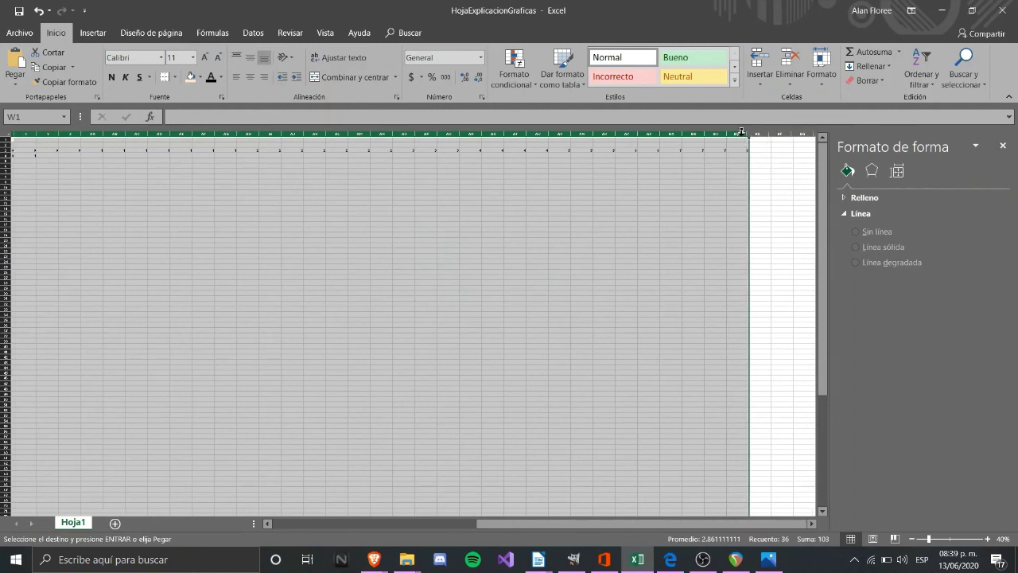
left_click_drag(639, 132, 629, 128)
left_click_drag(514, 524, 456, 524)
scroll(373, 182, "up", 1, "ctrl")
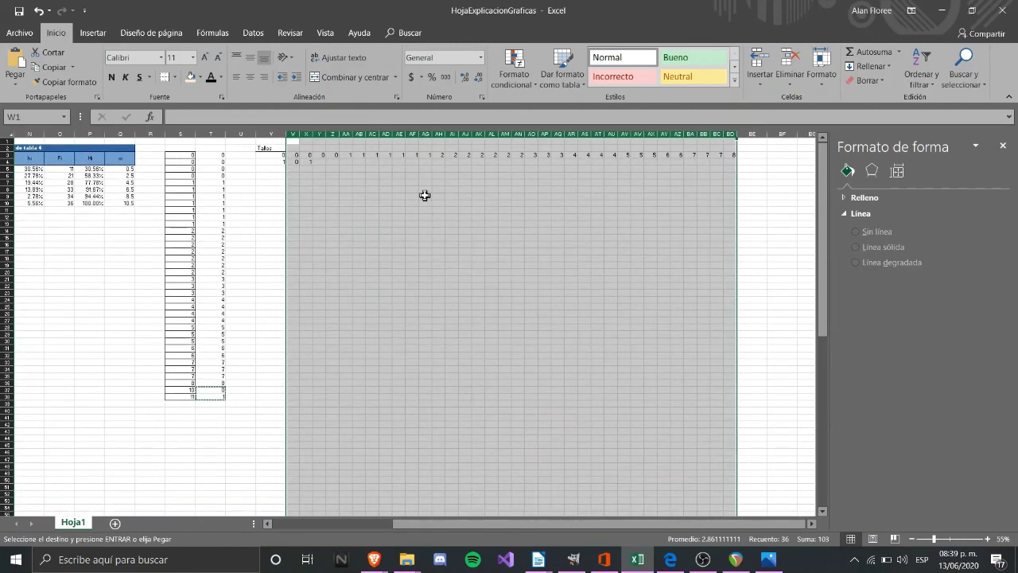
Merge W2:BD2 above the leaf values into one left-aligned header cell and enter "Hojas" in it.
left_click(271, 188)
left_click_drag(291, 149, 732, 148)
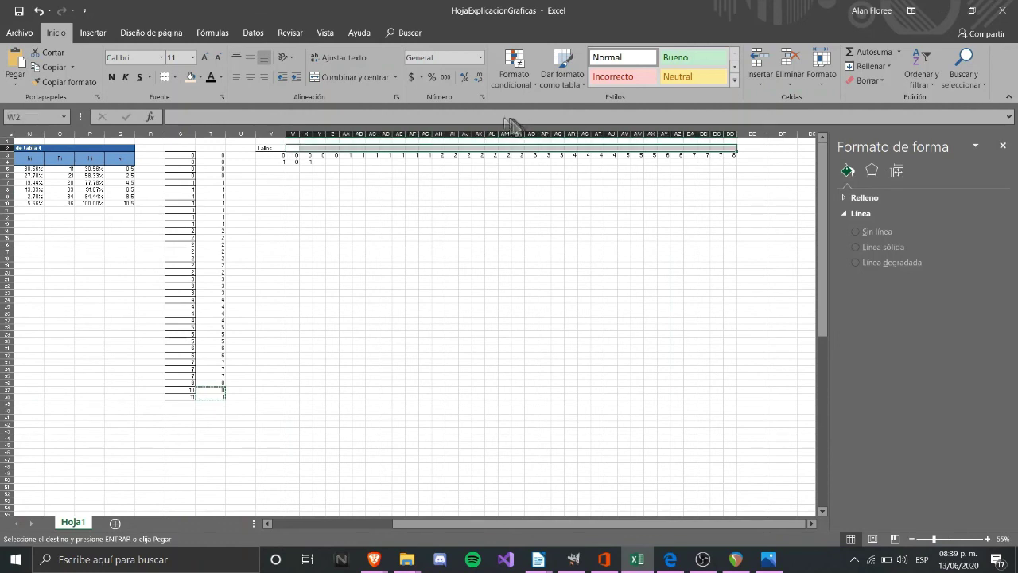
left_click(354, 78)
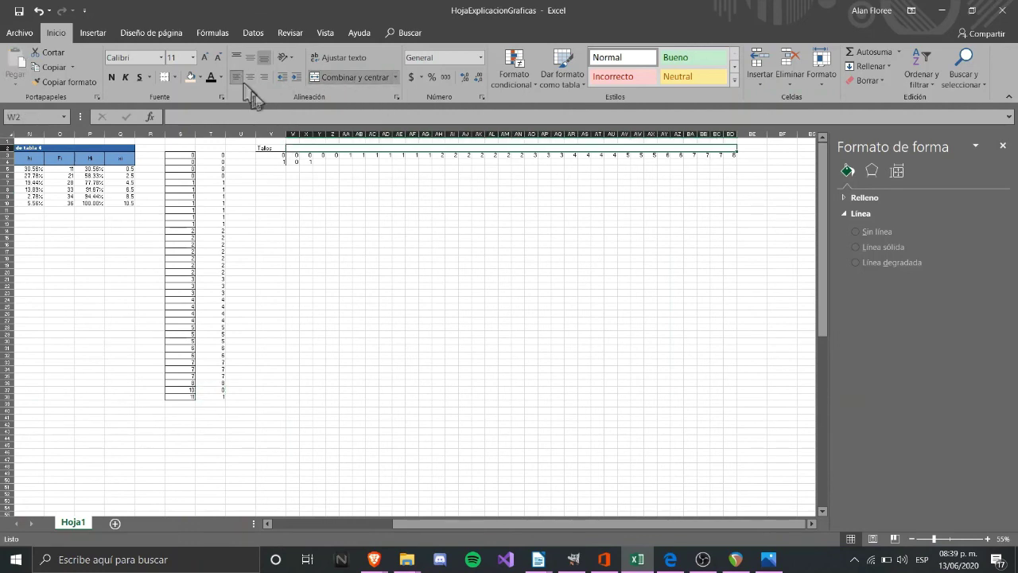
key("Caps_Lock")
type("H")
key("Caps_Lock")
type("oja")
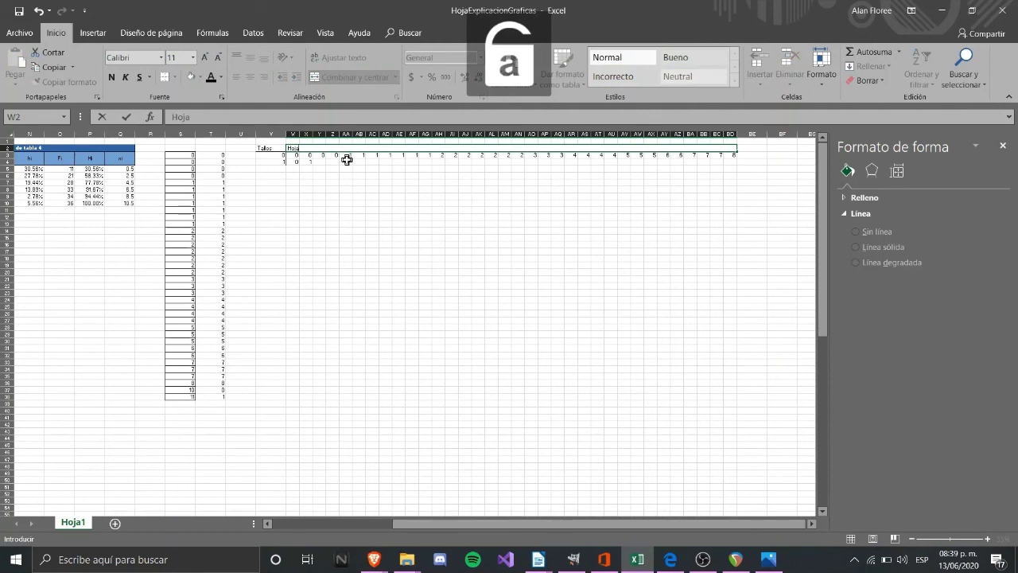
type("s")
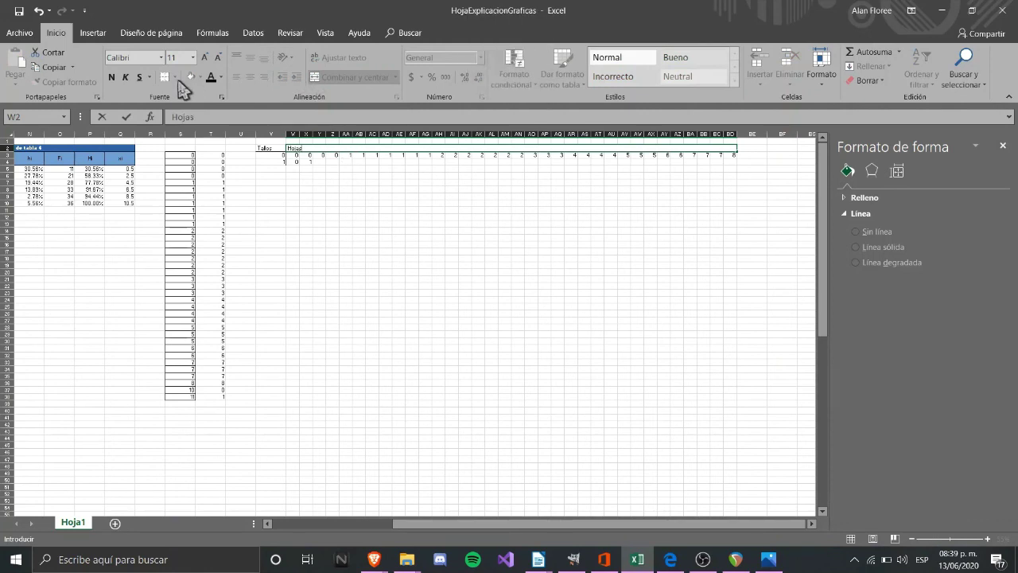
left_click(317, 196)
Add a bottom border to the merged Hojas header and select the stem-and-leaf range V1:BD5.
left_click(292, 148)
left_click(174, 76)
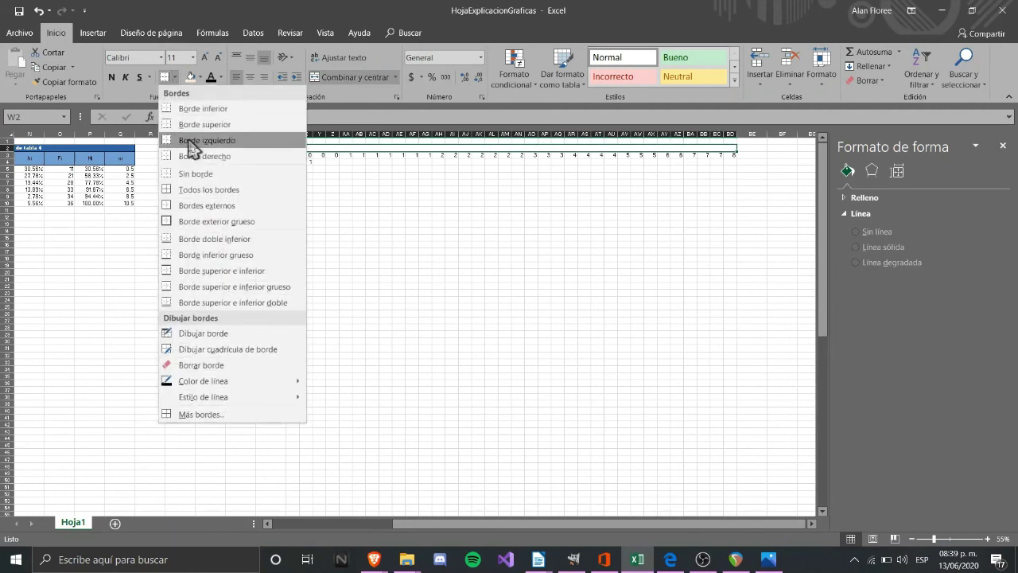
left_click(384, 239)
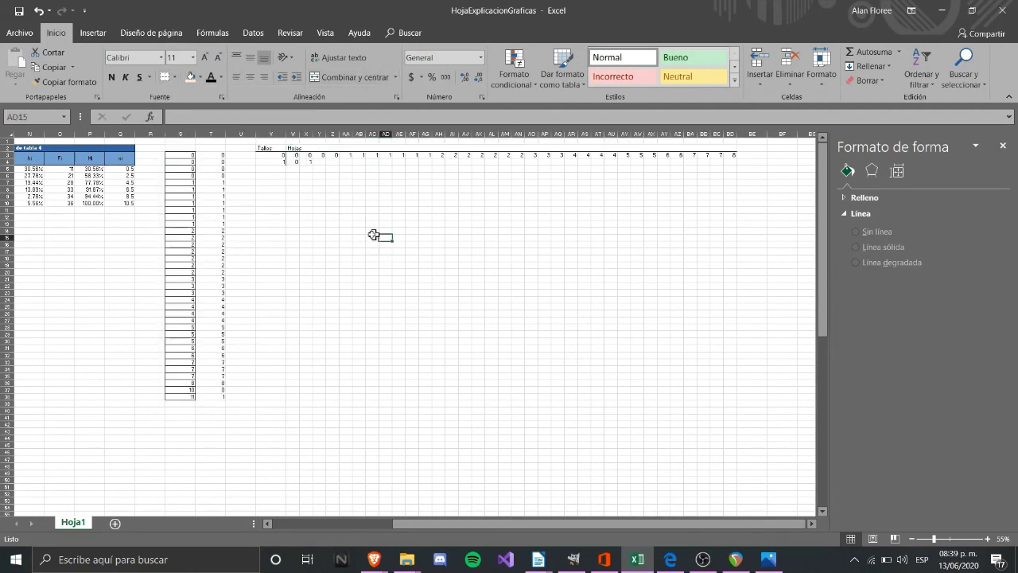
left_click_drag(268, 143, 660, 179)
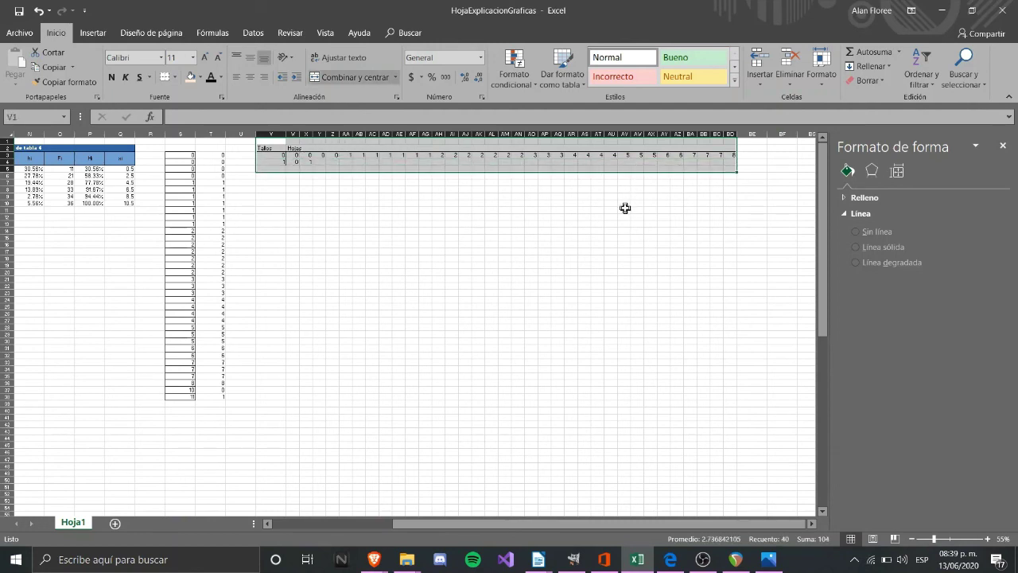